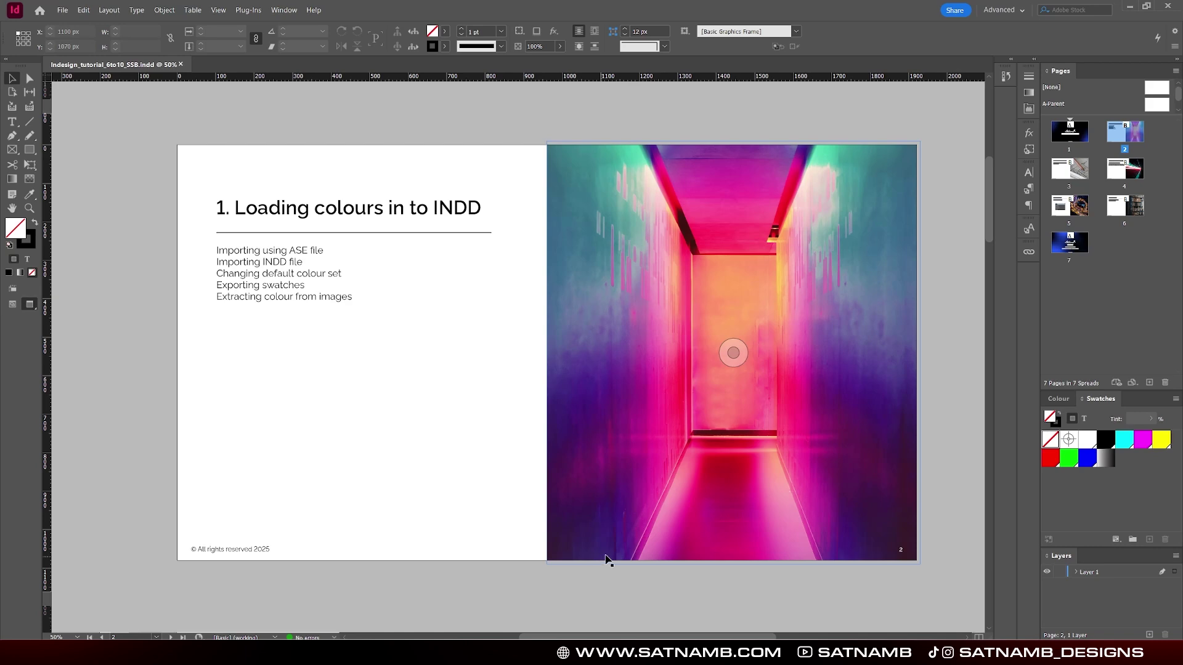
- Deselect the corridor image and load the ASE swatch file from the Links folder
{"action": "left_click", "coordinate": [667, 585]}
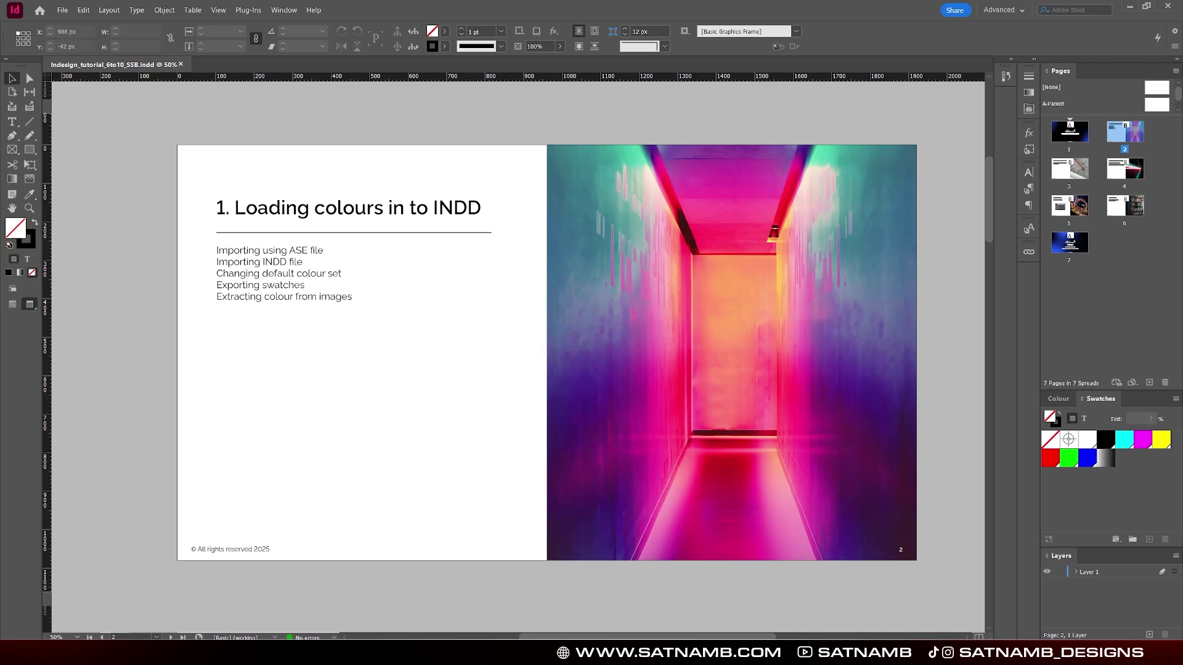
{"action": "left_click", "coordinate": [1175, 399]}
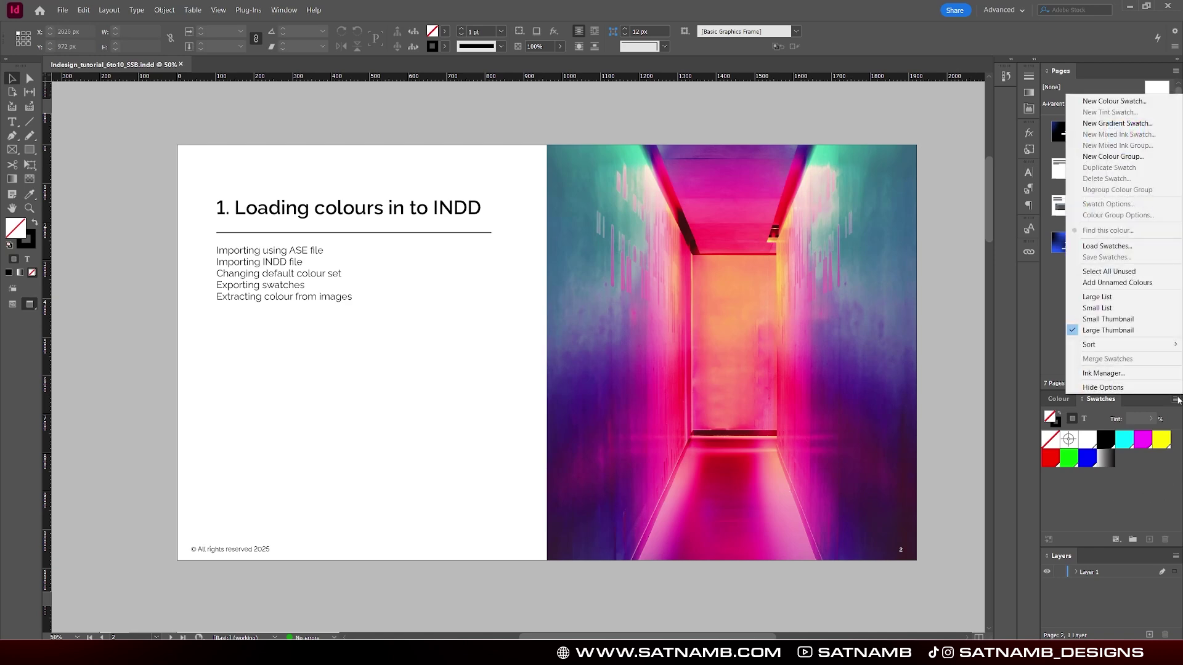
{"action": "left_click", "coordinate": [1123, 247]}
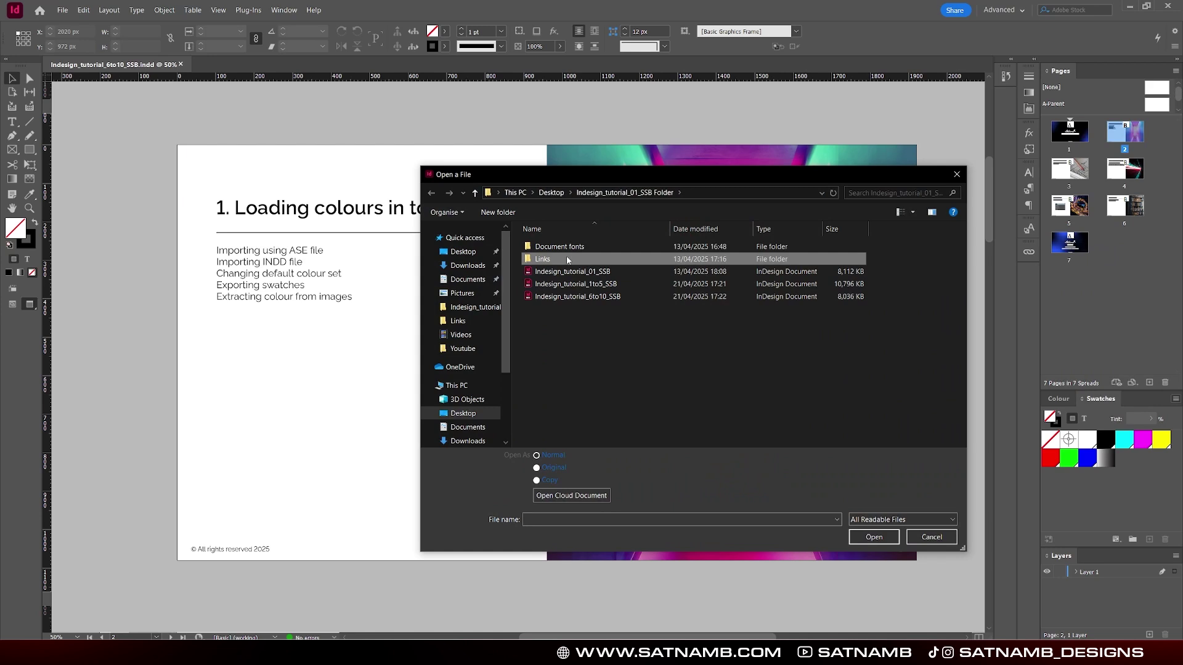
{"action": "double_click", "coordinate": [542, 259]}
{"action": "double_click", "coordinate": [614, 262]}
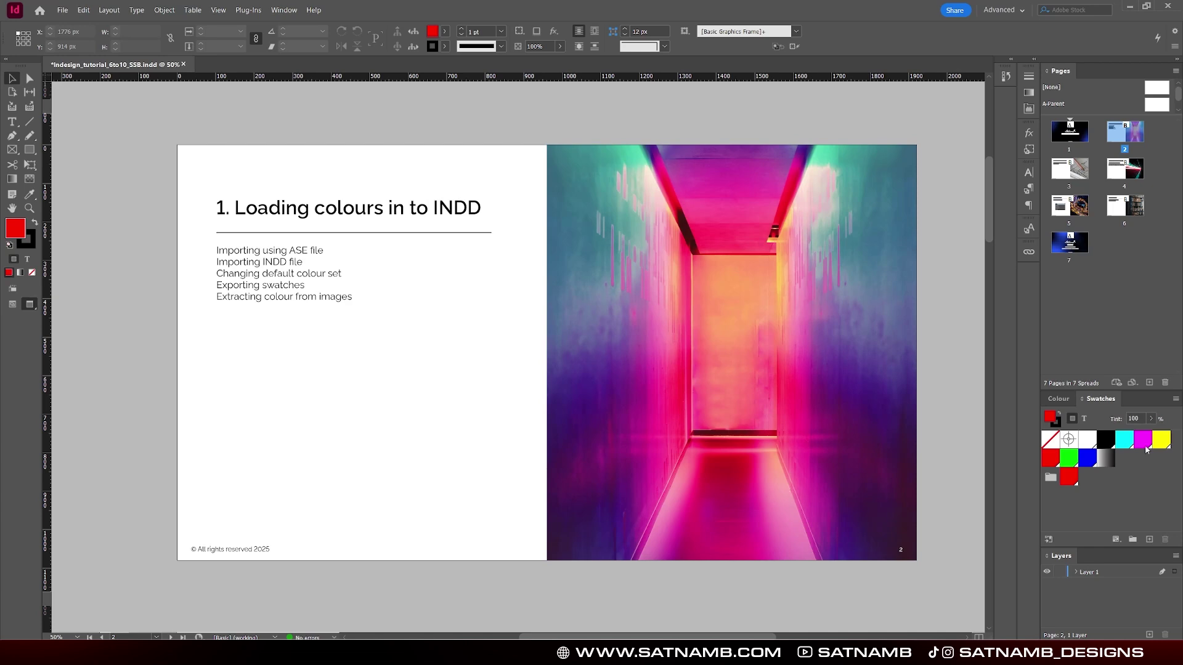
- Load the swatches from the other InDesign document
{"action": "left_click", "coordinate": [1176, 399]}
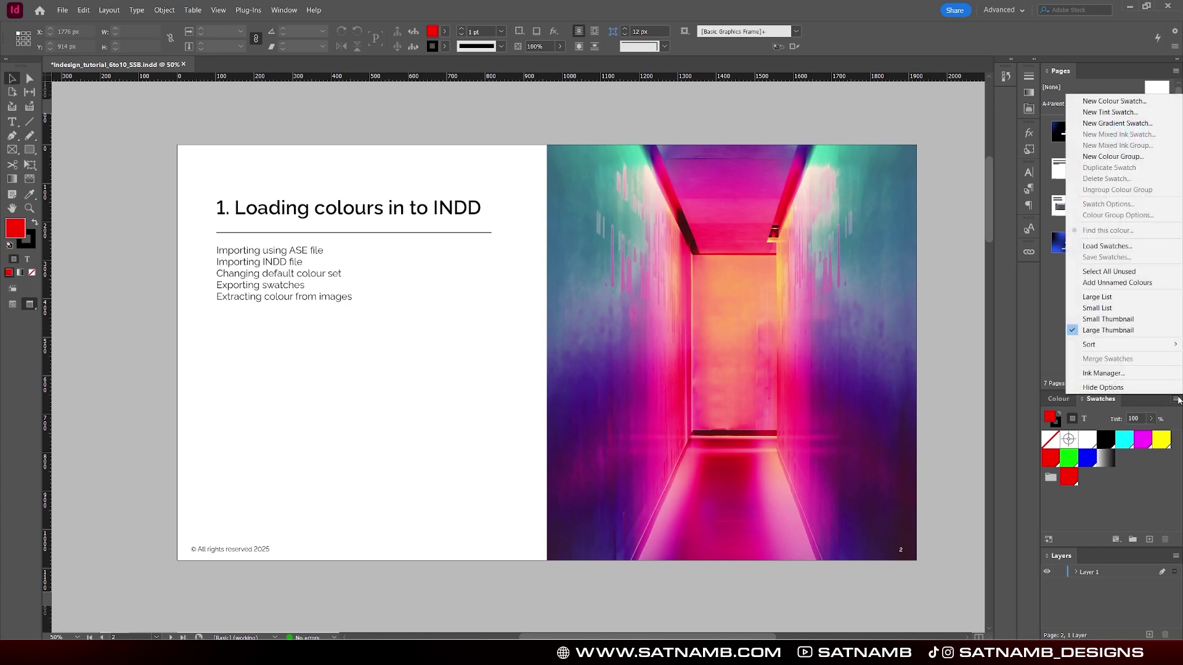
{"action": "left_click", "coordinate": [1107, 247]}
{"action": "double_click", "coordinate": [545, 287]}
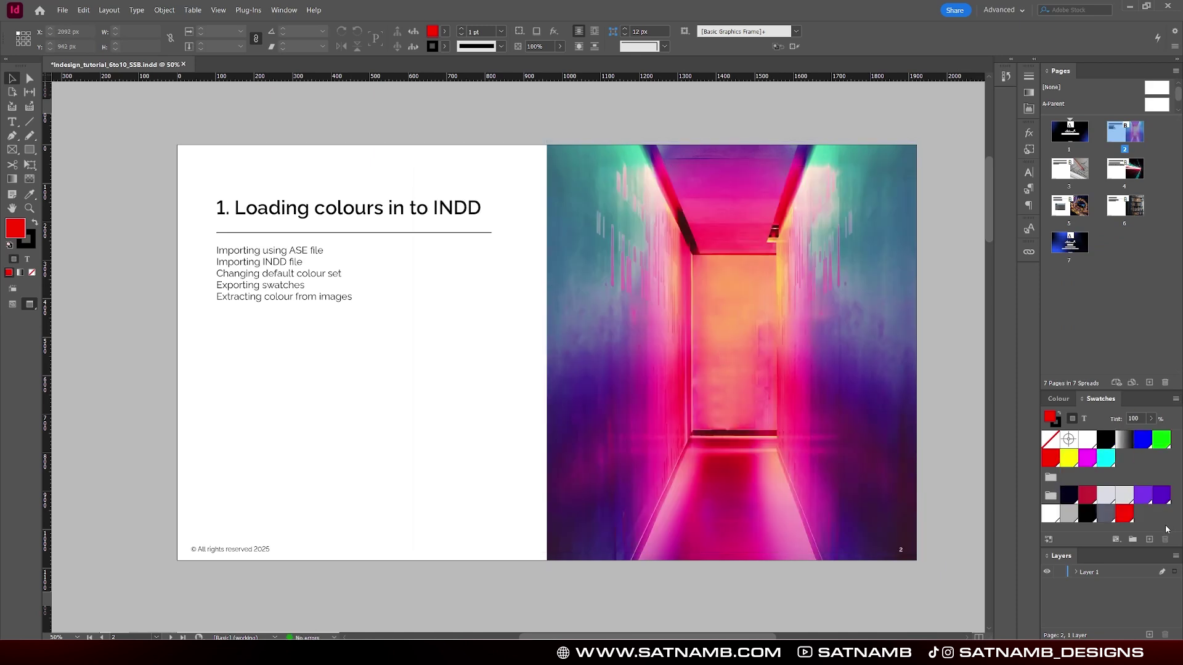
- Move the red swatch into the empty colour group and apply the purple swatch as fill
{"action": "left_click", "coordinate": [1050, 477]}
{"action": "left_click_drag", "start_coordinate": [1091, 485], "coordinate": [1087, 480]}
{"action": "left_click", "coordinate": [1161, 494]}
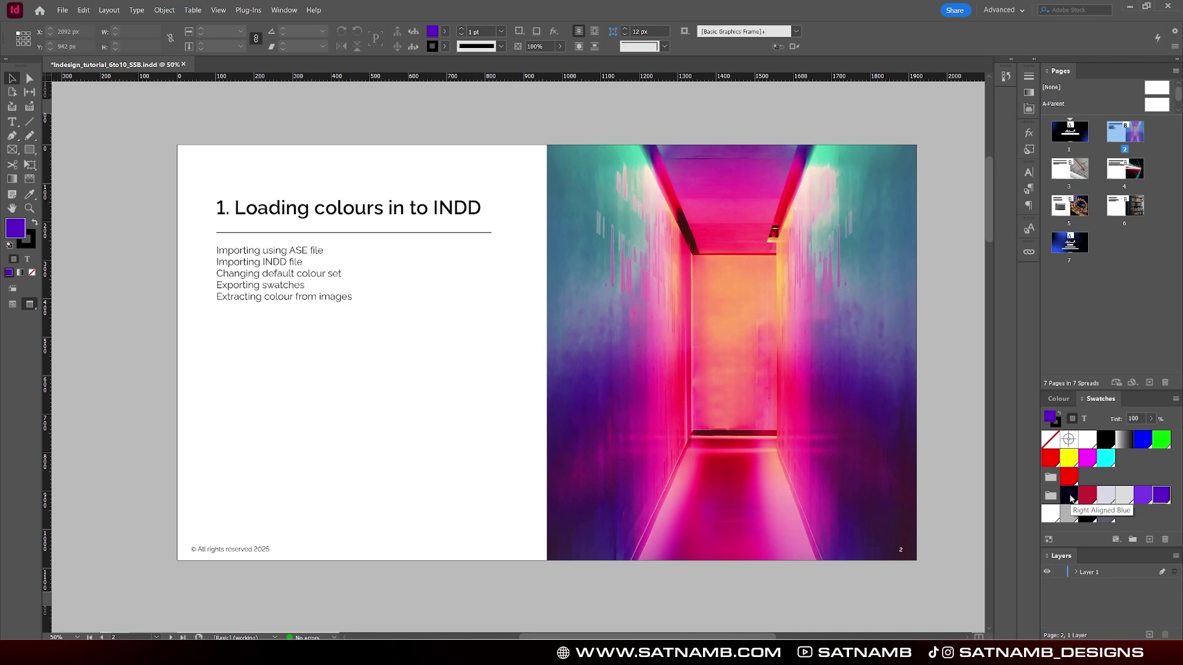
- Save the document's swatches as an Adobe Swatch Exchange file named 'ase'
{"action": "left_click", "coordinate": [1176, 399]}
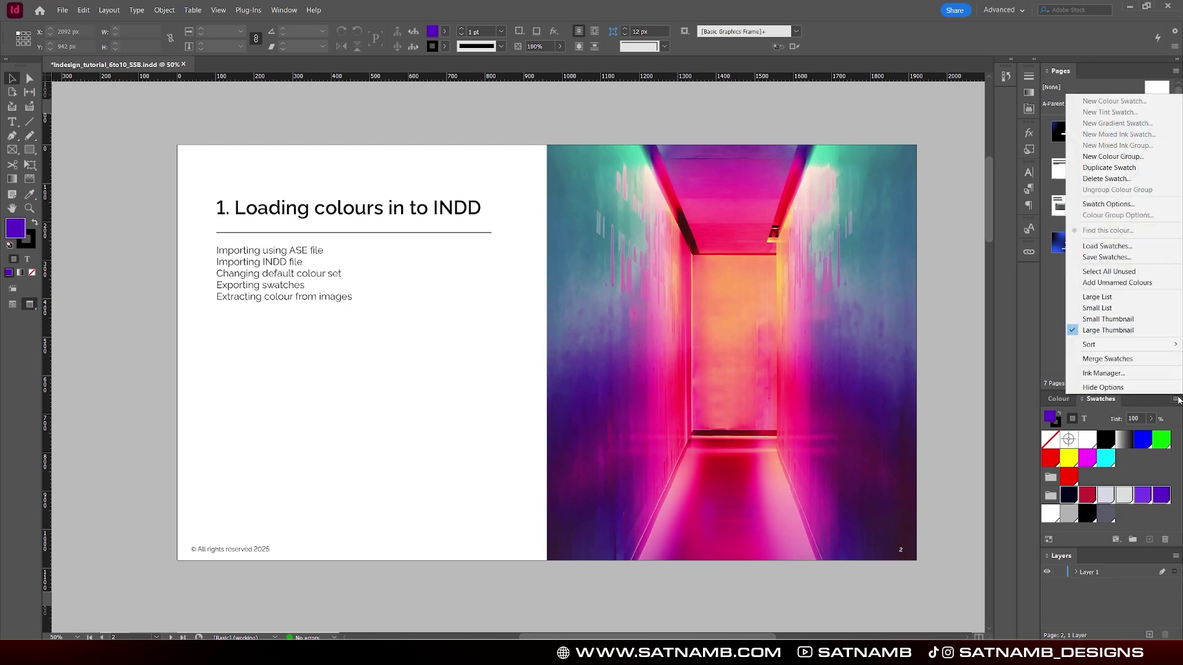
{"action": "left_click", "coordinate": [1129, 258]}
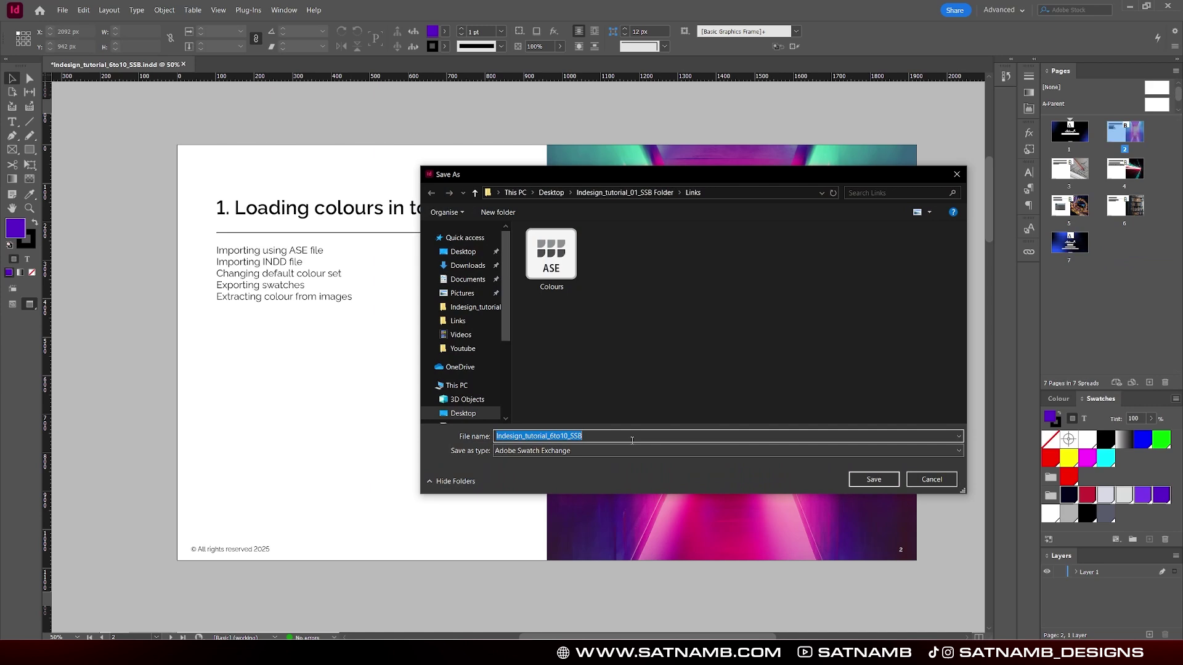
{"action": "type", "text": "ase"}
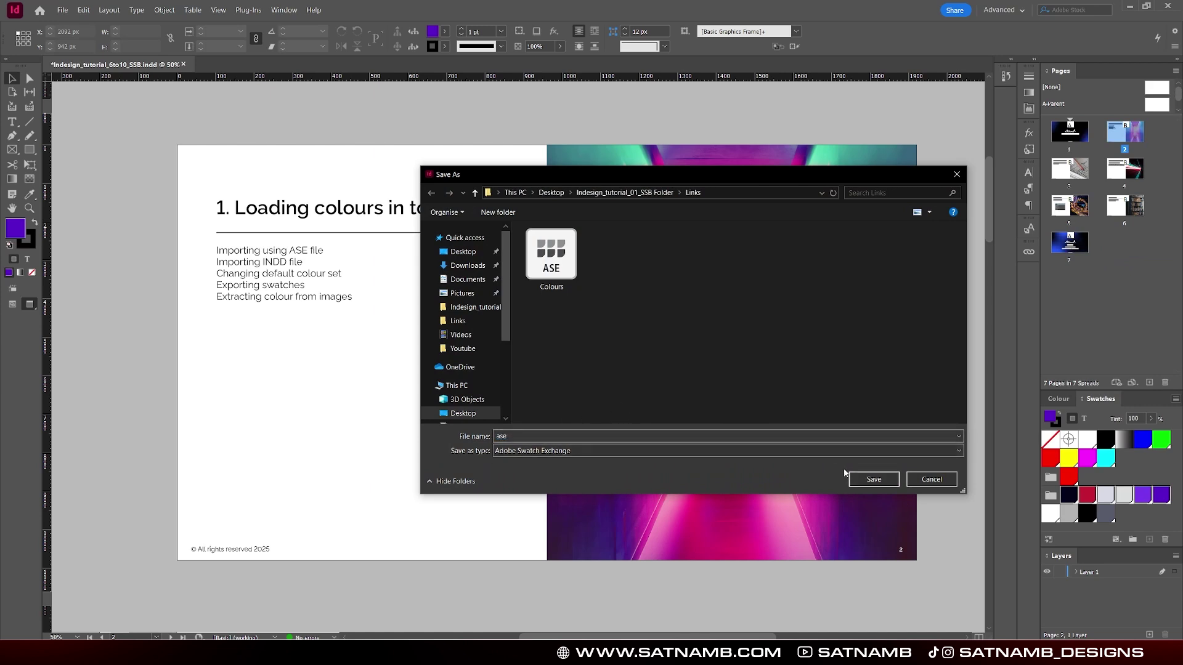
{"action": "left_click", "coordinate": [874, 479]}
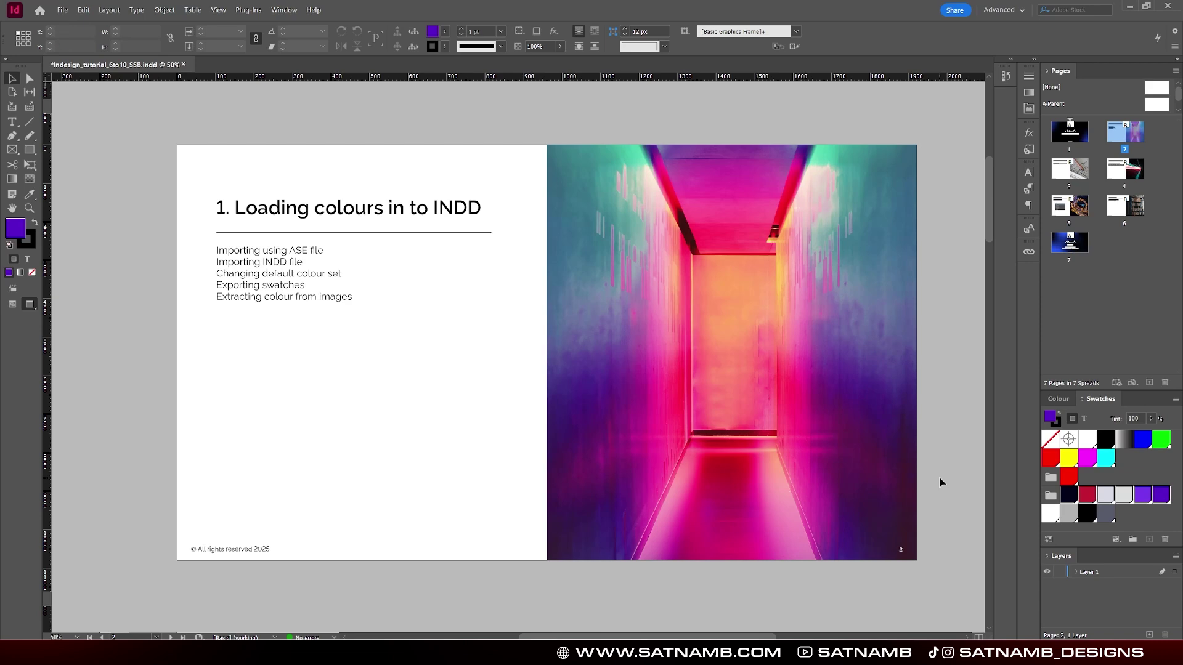
- Save the document with Ctrl+S, then select the pink corridor image frame
{"action": "key", "text": "ctrl+s"}
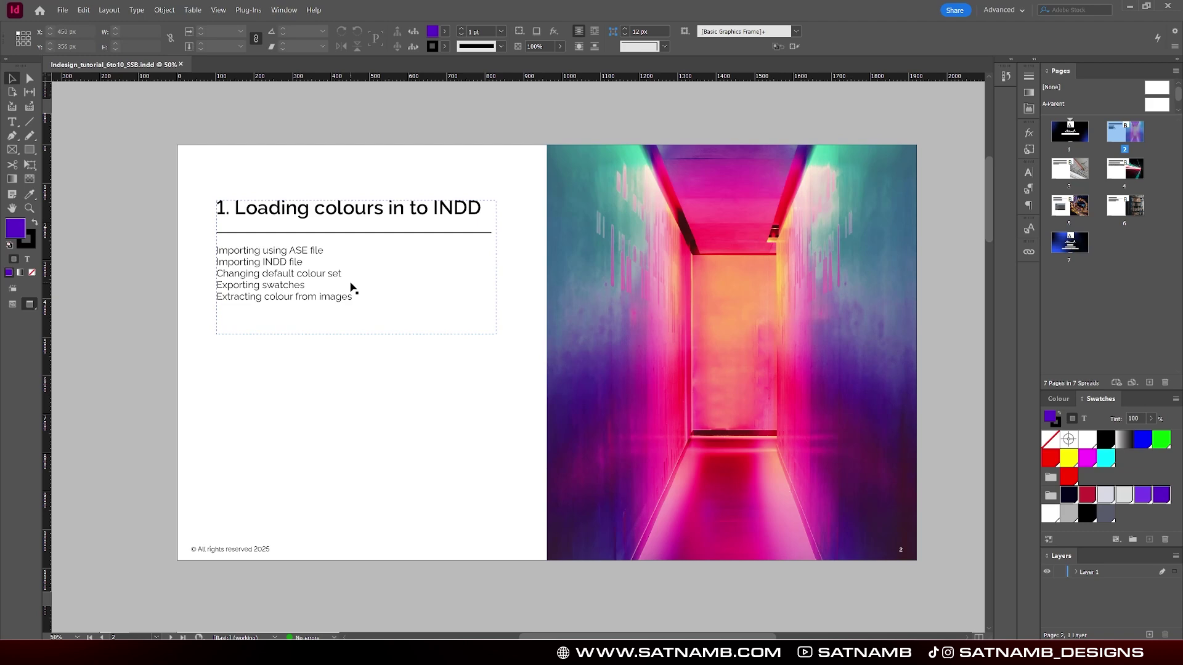
{"action": "left_click", "coordinate": [733, 352]}
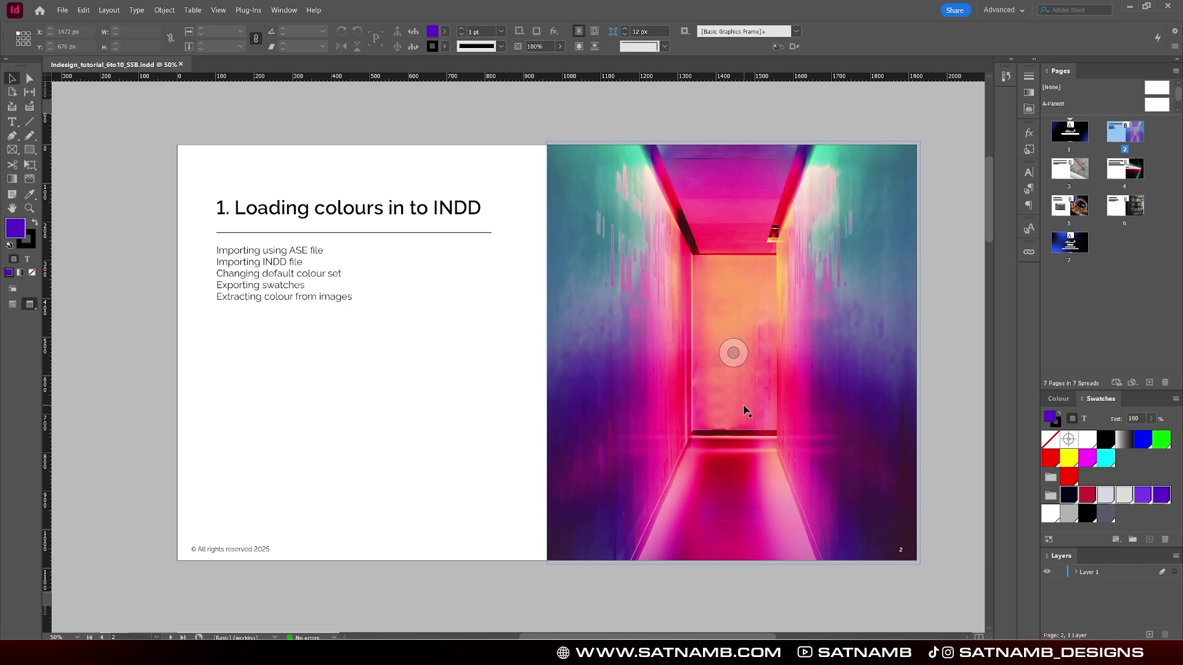
{"action": "left_click", "coordinate": [459, 378]}
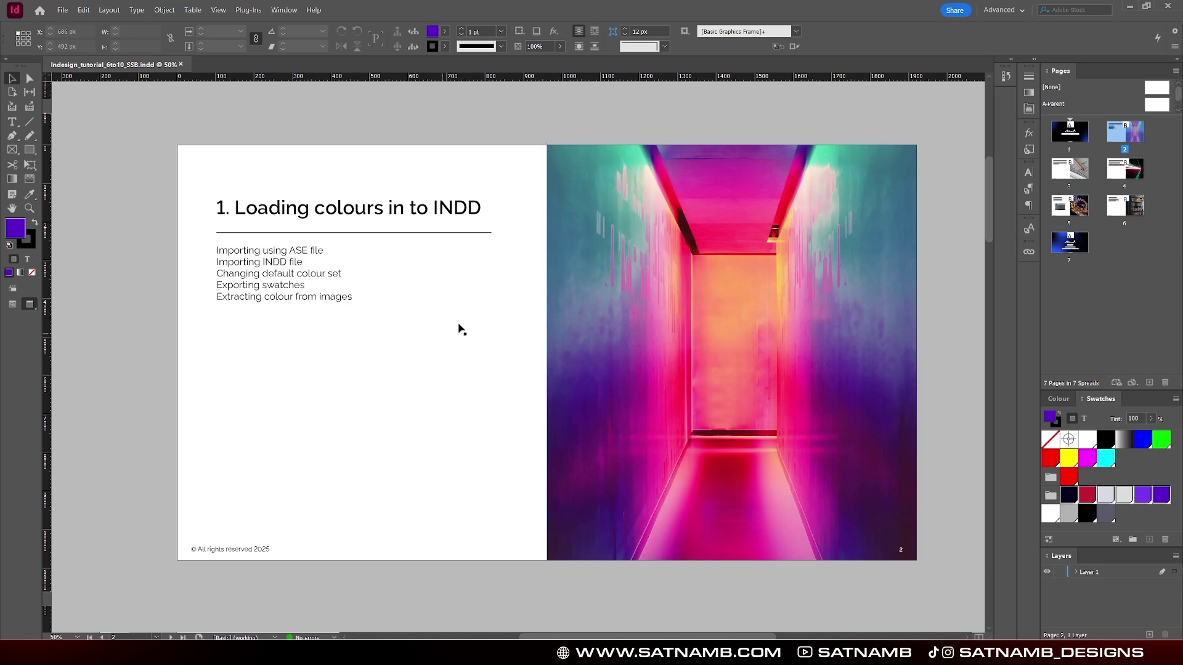
{"action": "left_click", "coordinate": [610, 312]}
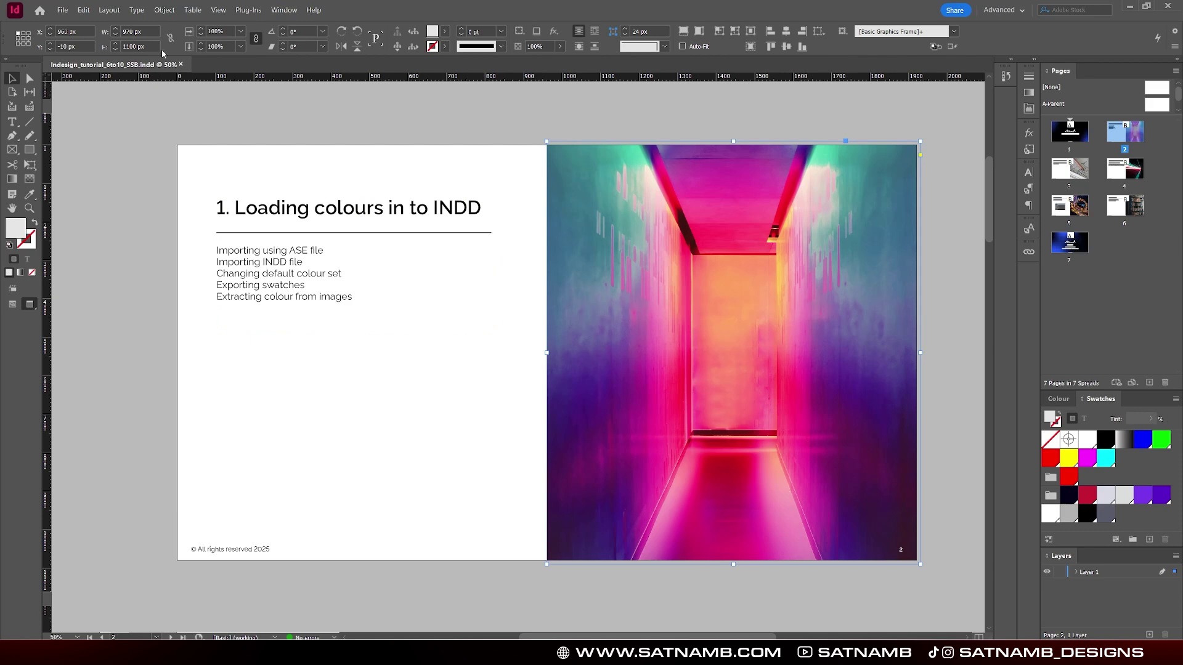
- Extract a colour theme from the image, resampling a lighter yellow and a teal
{"action": "left_click", "coordinate": [164, 10]}
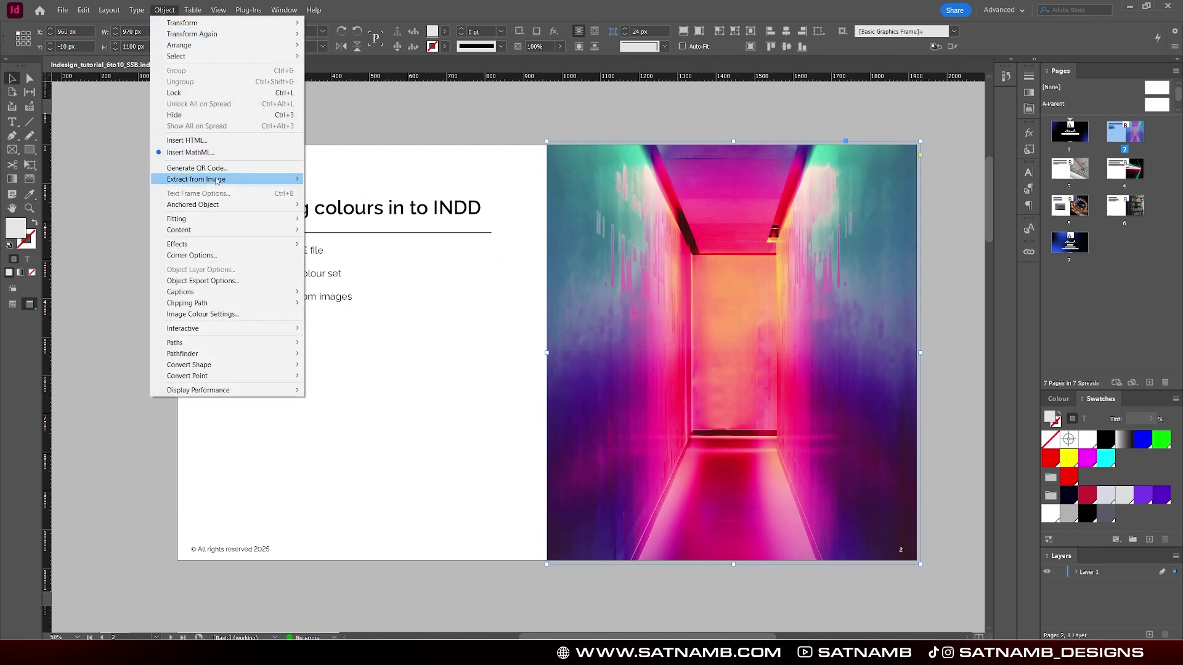
{"action": "mouse_move", "coordinate": [217, 179]}
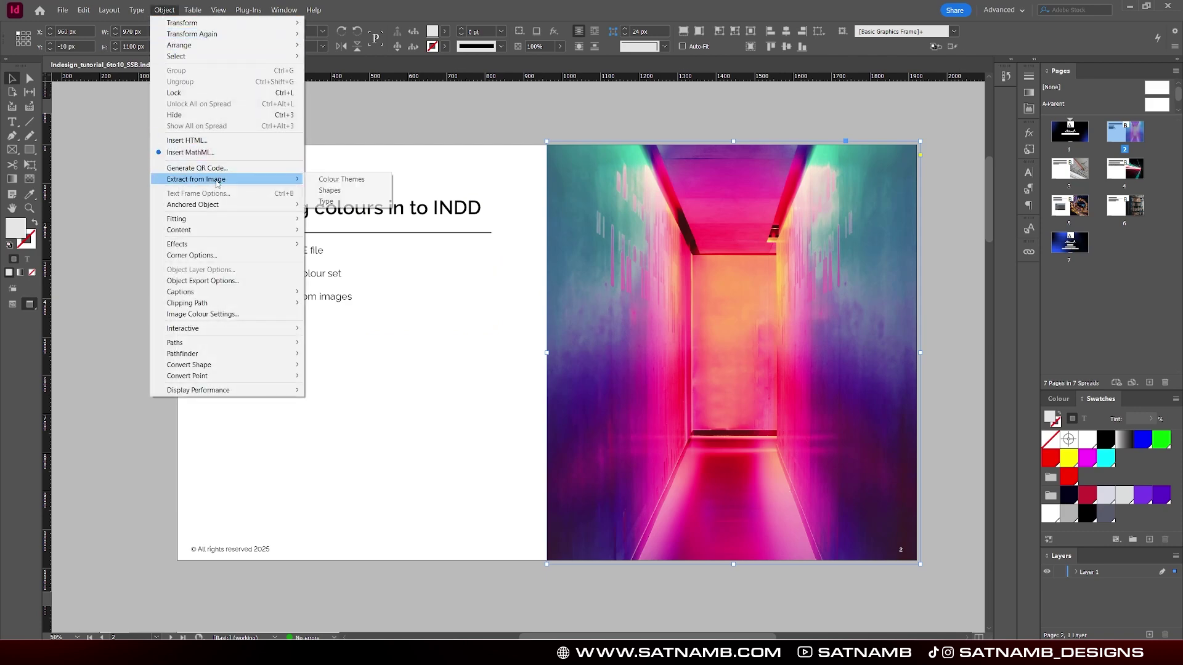
{"action": "left_click", "coordinate": [387, 184]}
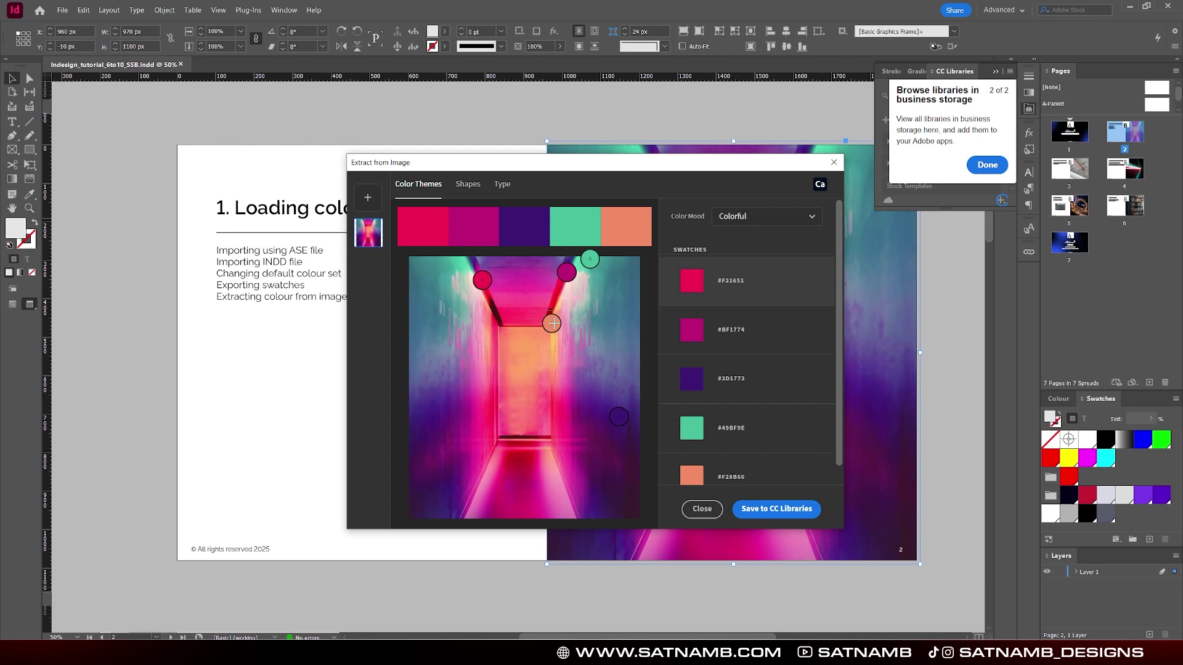
{"action": "mouse_move", "coordinate": [551, 323]}
{"action": "left_mouse_down"}
{"action": "mouse_move", "coordinate": [552, 298]}
{"action": "mouse_move", "coordinate": [554, 340]}
{"action": "left_mouse_up"}
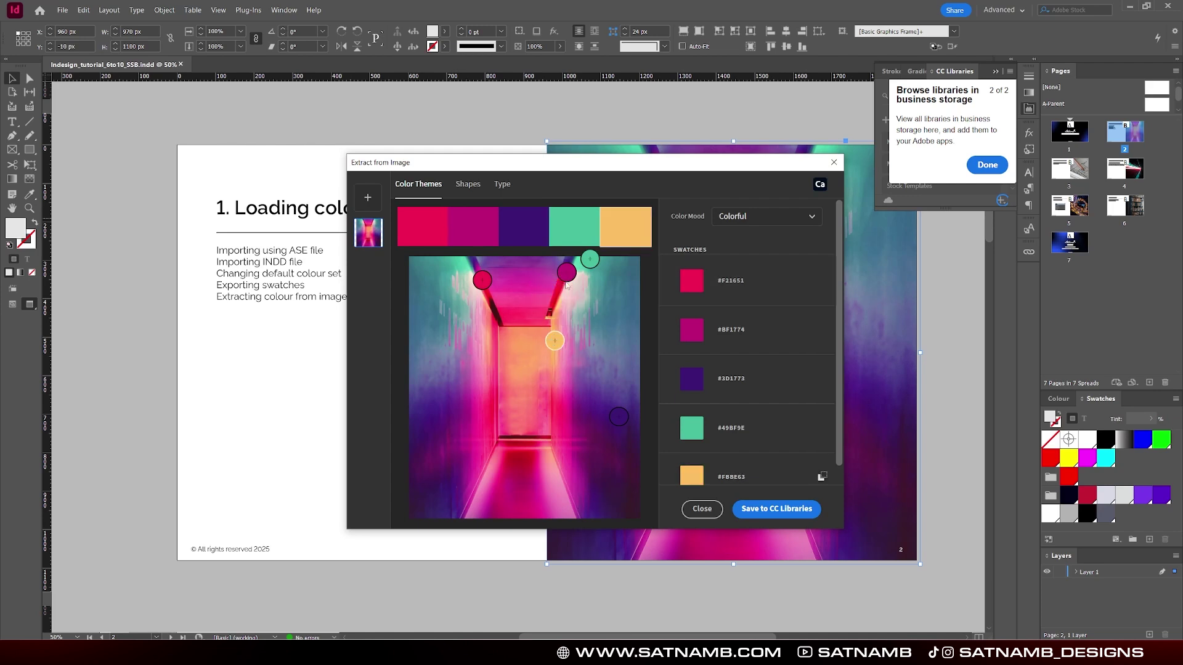
{"action": "left_click_drag", "start_coordinate": [566, 282], "coordinate": [610, 292]}
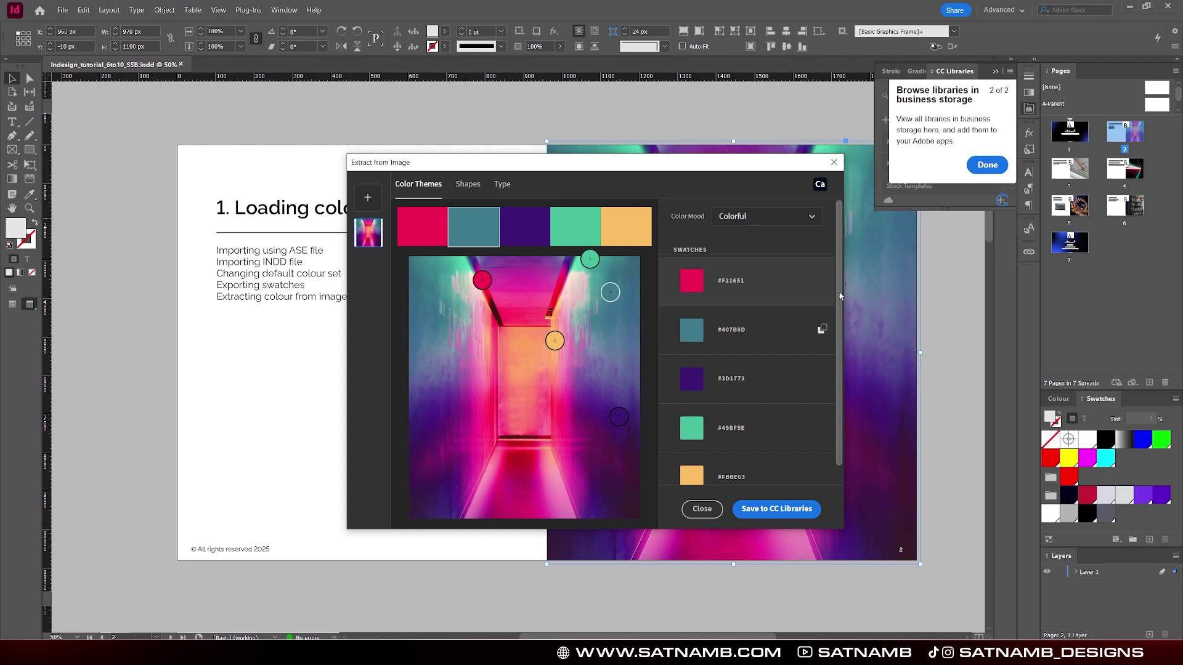
- Try the Deep, Bright and Dark colour moods, settle on Bright, and close the results
{"action": "left_click", "coordinate": [794, 217]}
{"action": "left_click", "coordinate": [777, 288]}
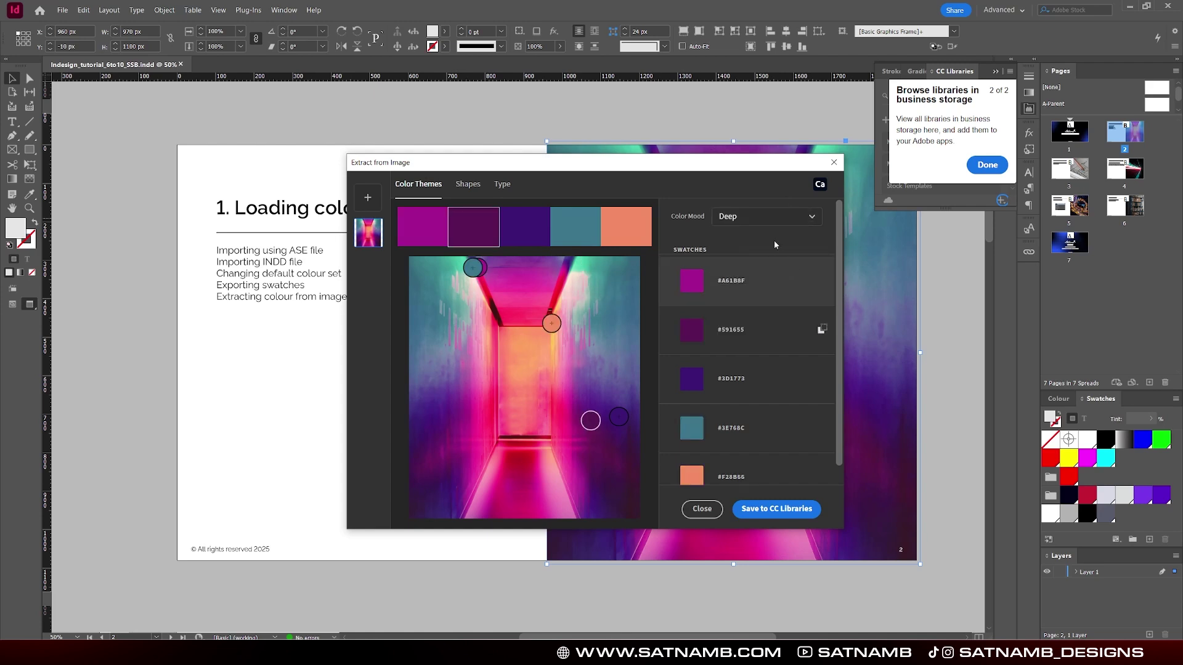
{"action": "left_click", "coordinate": [767, 216]}
{"action": "left_click", "coordinate": [768, 292]}
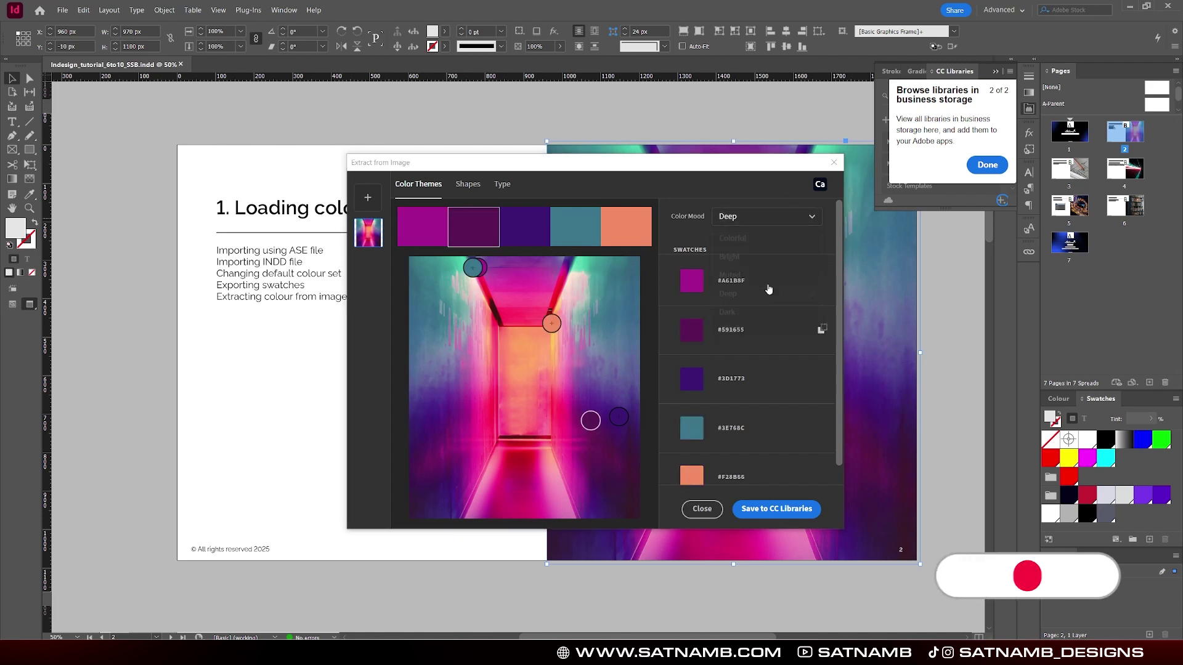
{"action": "left_click", "coordinate": [767, 216]}
{"action": "left_click", "coordinate": [767, 255]}
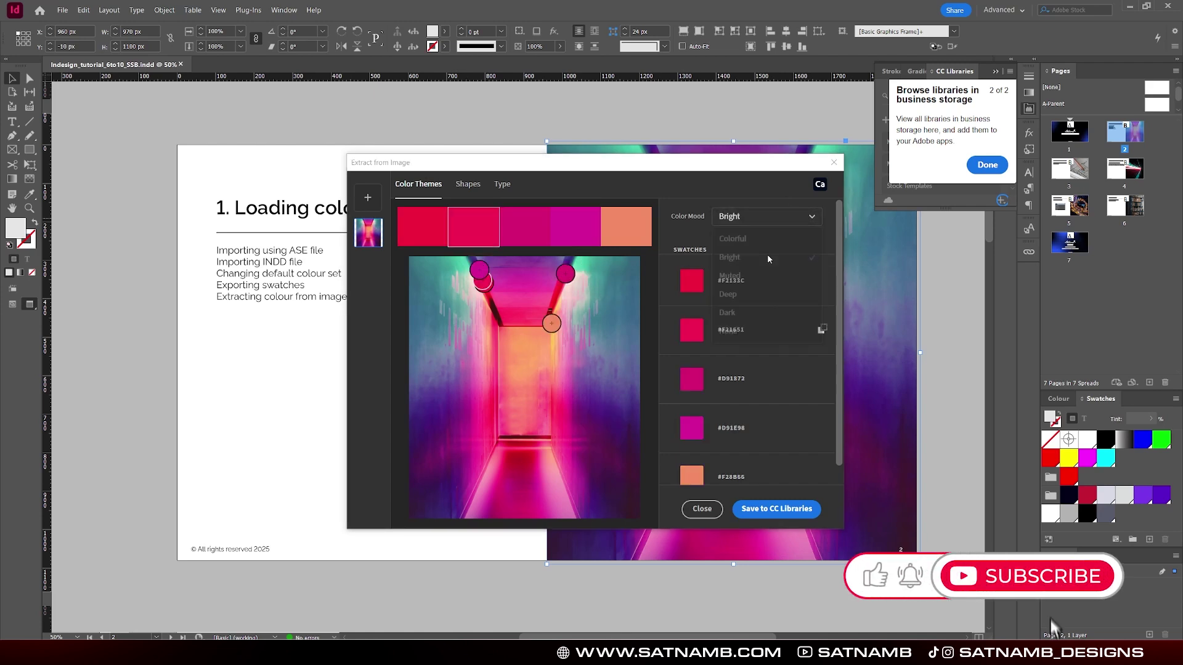
{"action": "left_click", "coordinate": [766, 219]}
{"action": "left_click", "coordinate": [768, 307]}
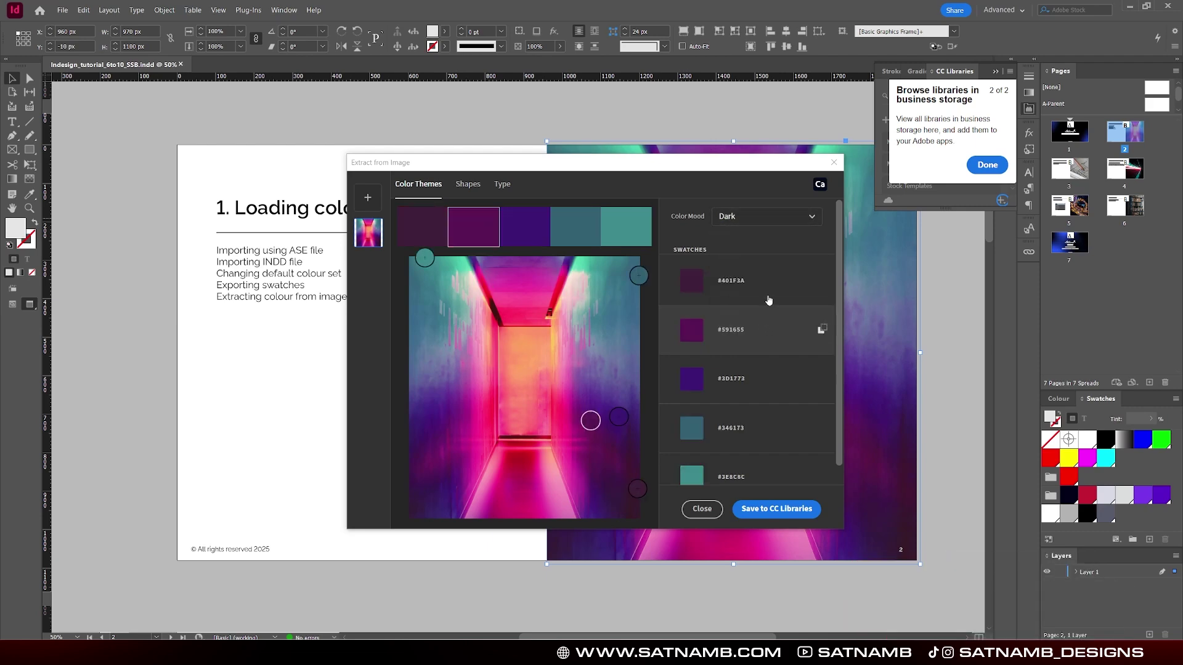
{"action": "left_click", "coordinate": [767, 216]}
{"action": "left_click", "coordinate": [753, 254]}
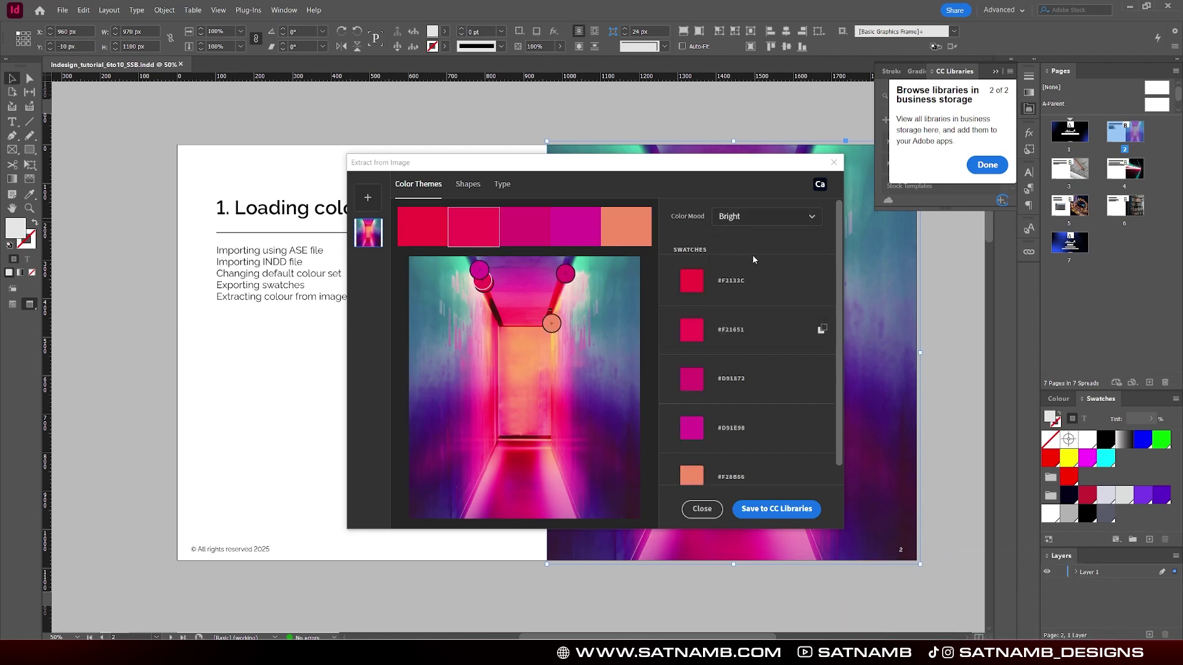
{"action": "scroll", "coordinate": [801, 369], "scroll_direction": "down", "scroll_amount": 1}
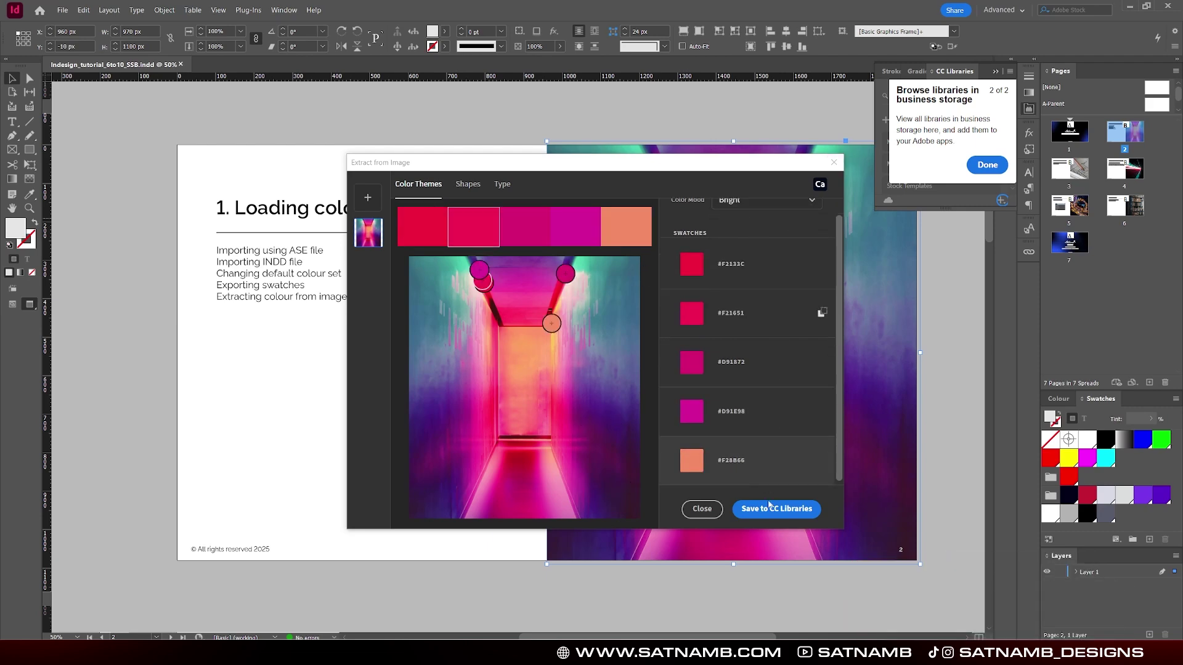
{"action": "left_click", "coordinate": [702, 509]}
- Sample a five-colour theme from the corridor photo with the Colour Theme Tool
{"action": "left_click", "coordinate": [951, 415]}
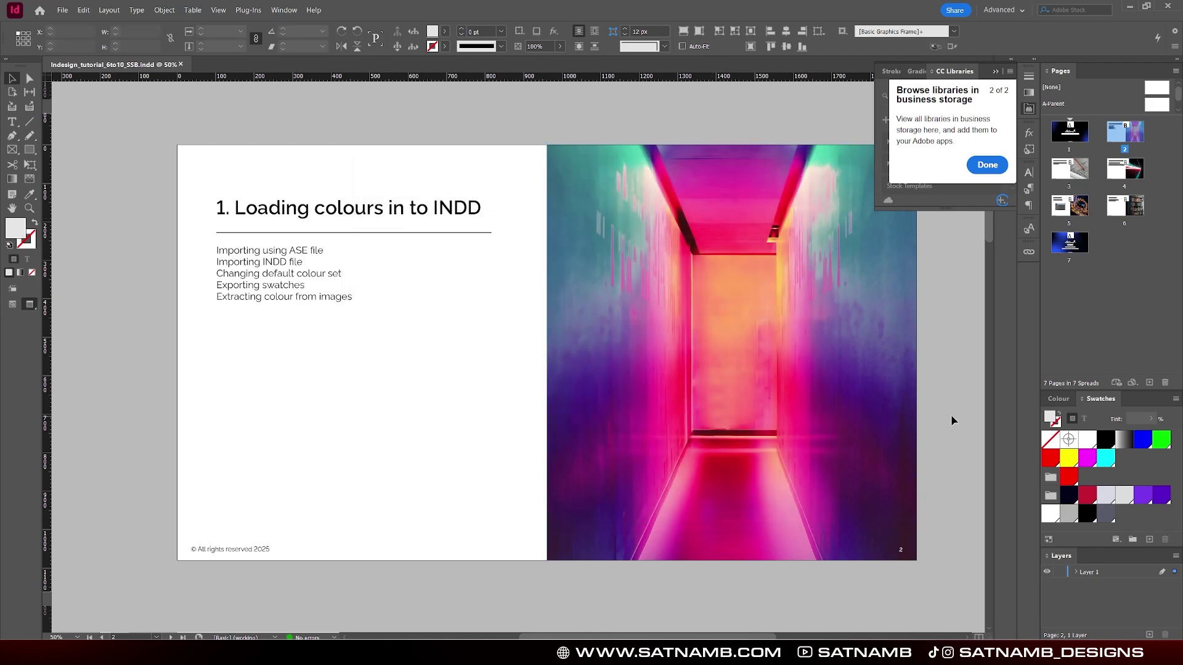
{"action": "key", "text": "i"}
{"action": "left_click", "coordinate": [29, 196]}
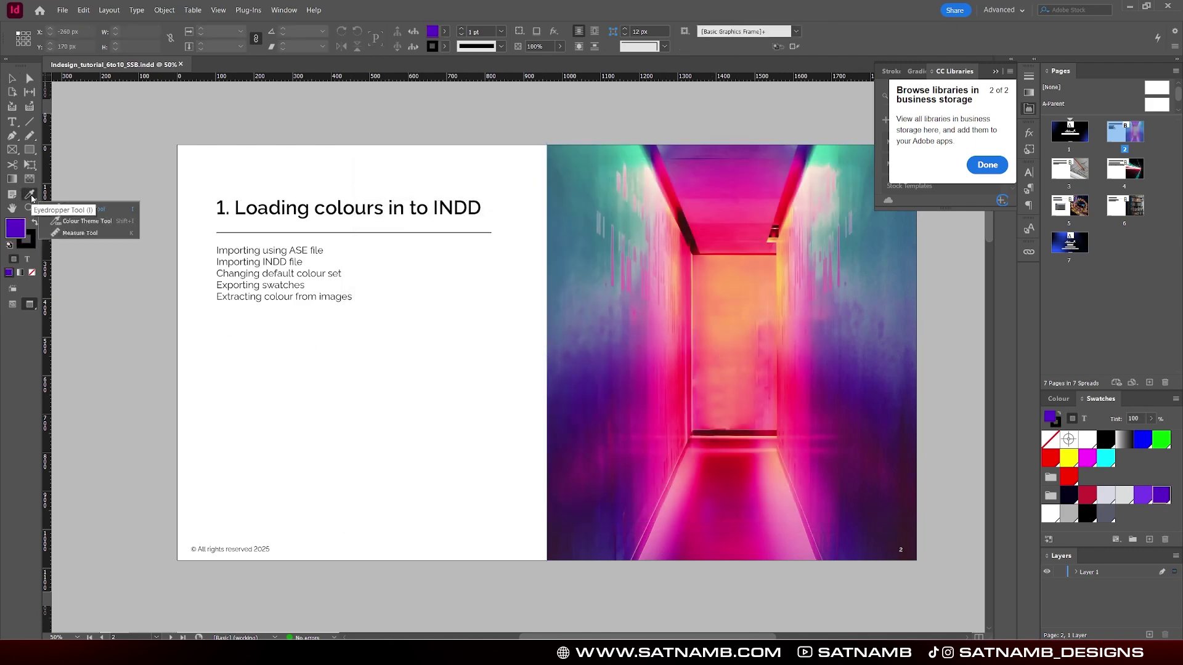
{"action": "left_click", "coordinate": [86, 210]}
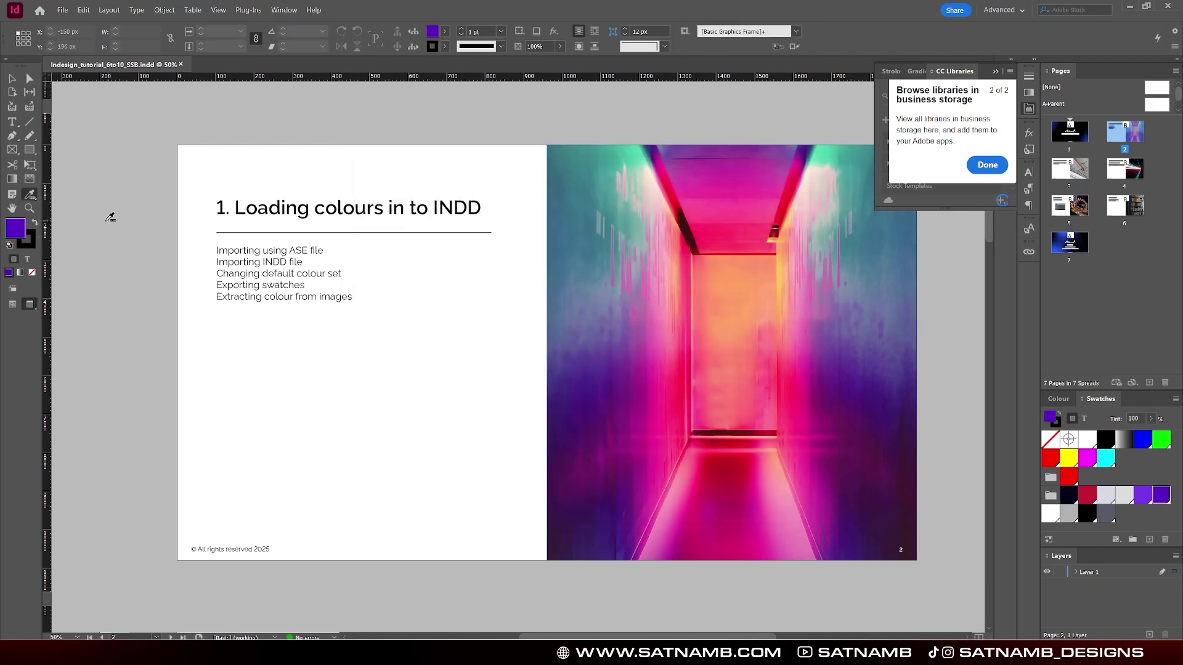
{"action": "left_click", "coordinate": [617, 237]}
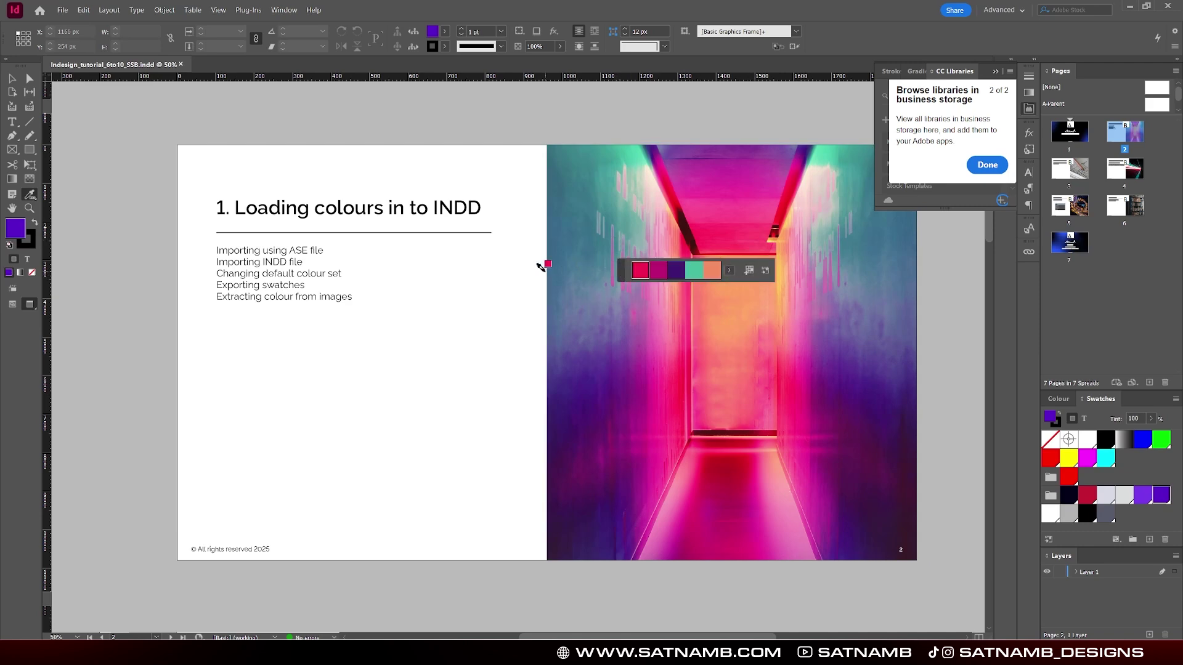
- Hide all panels with Tab, then switch to the [Essentials] workspace
{"action": "key", "text": "Tab"}
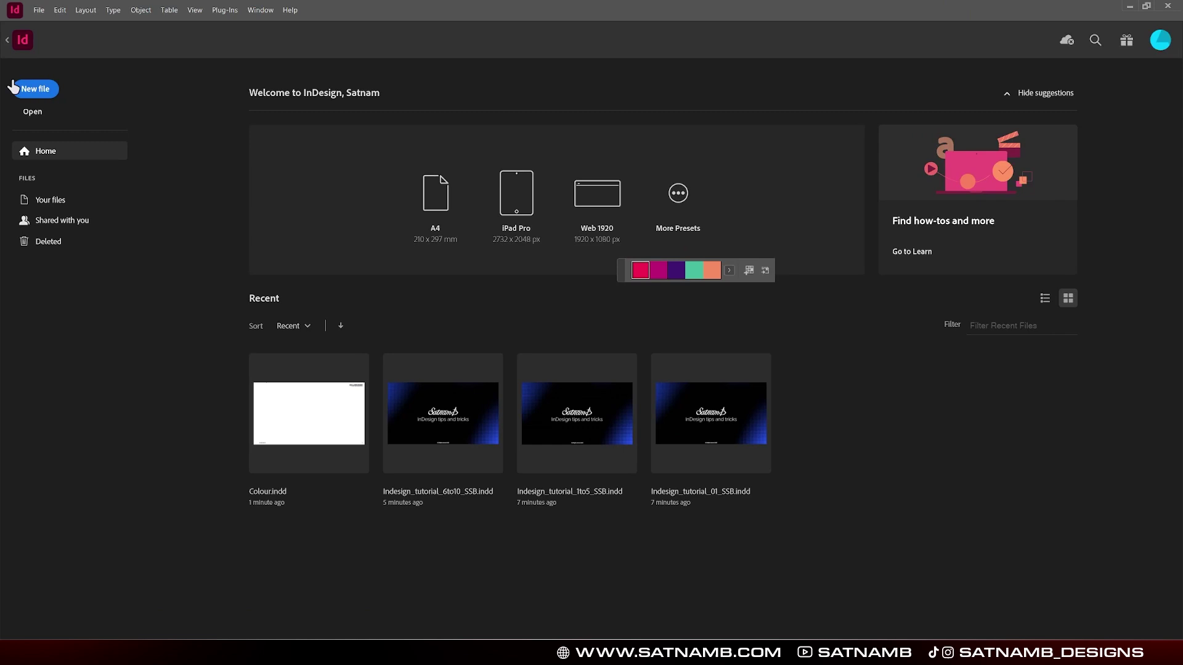
{"action": "left_click", "coordinate": [260, 10]}
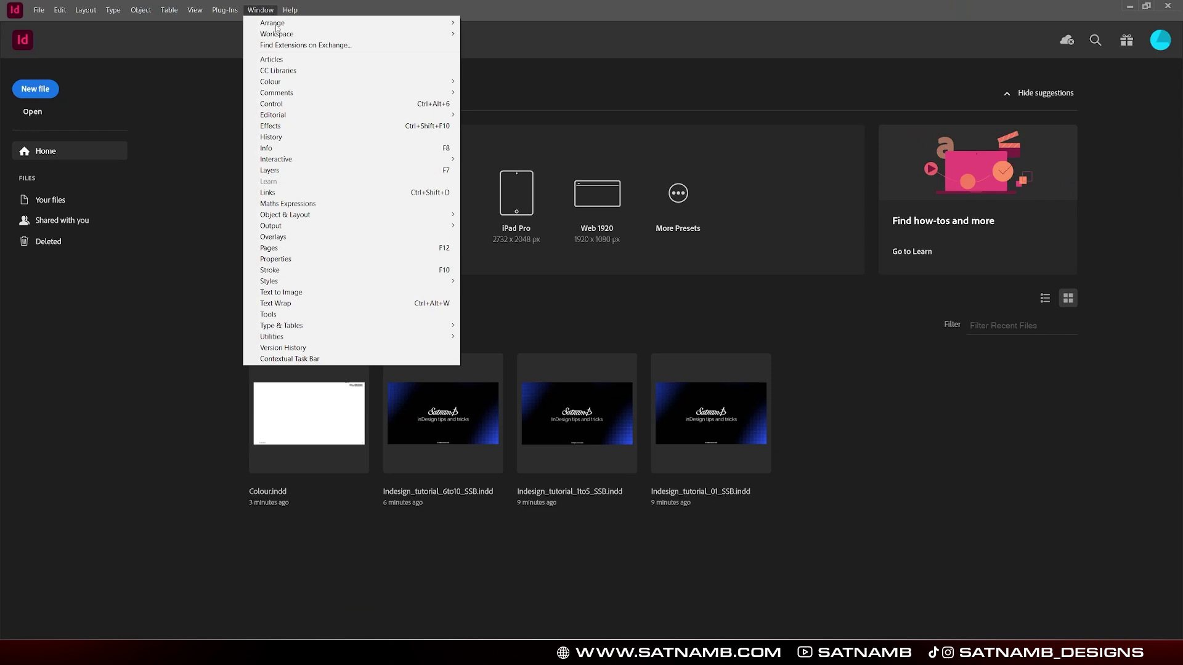
{"action": "mouse_move", "coordinate": [277, 34]}
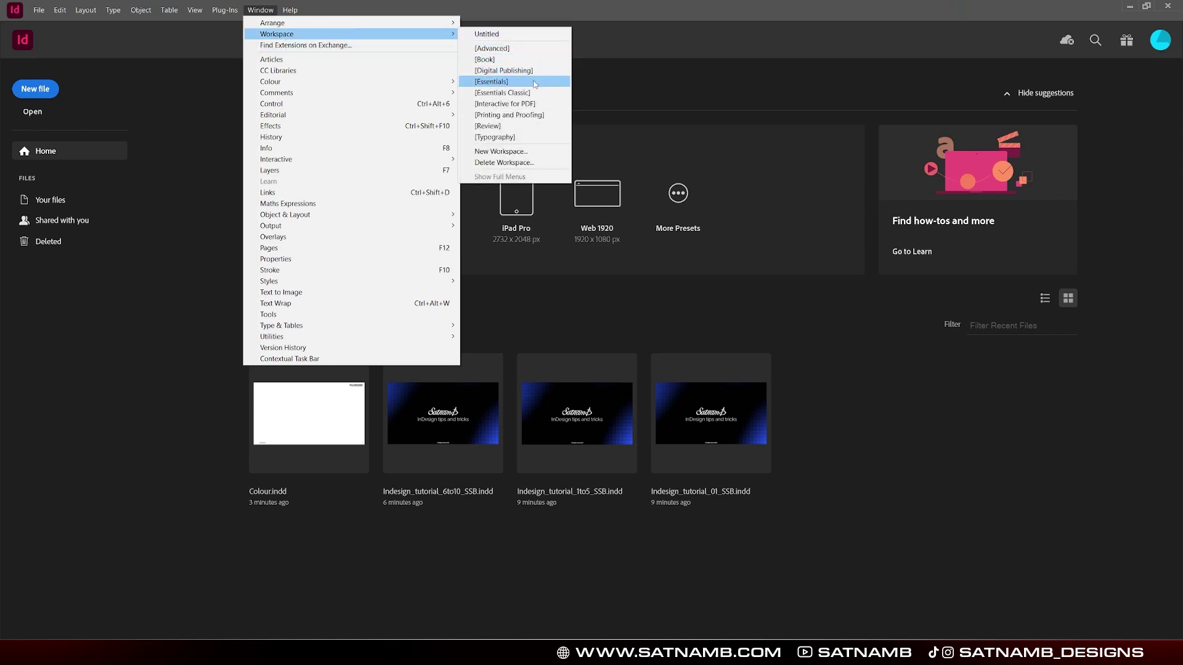
{"action": "left_click", "coordinate": [505, 81]}
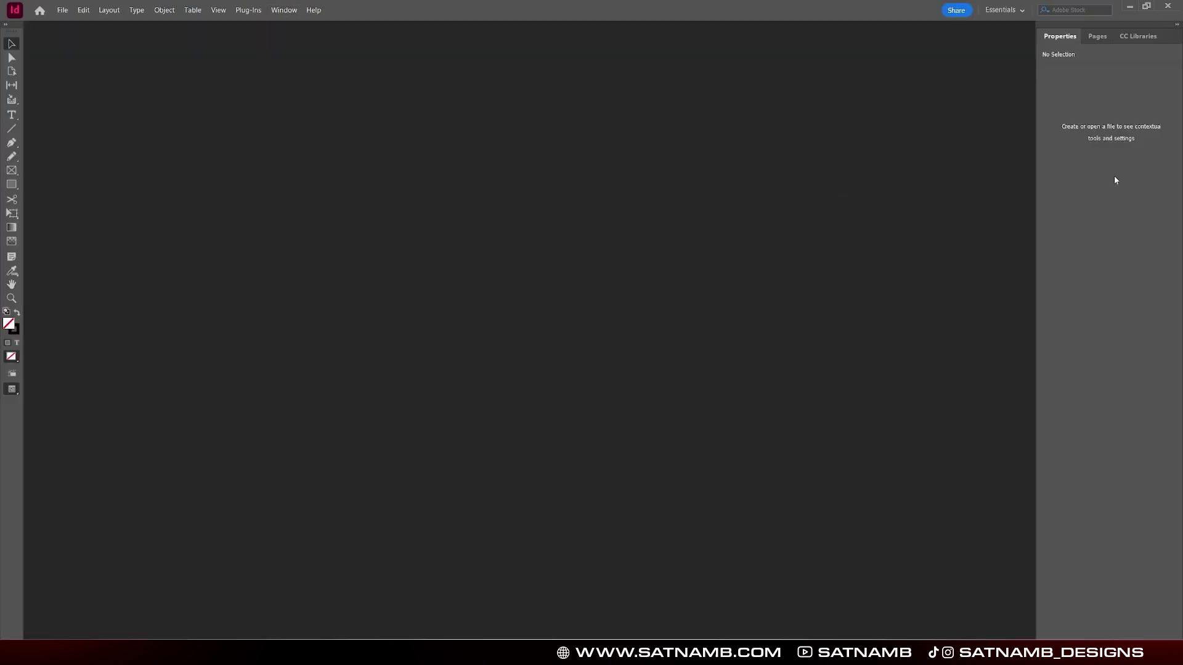
- Show the Swatches panel and display its swatches as large thumbnails
{"action": "left_click", "coordinate": [284, 10]}
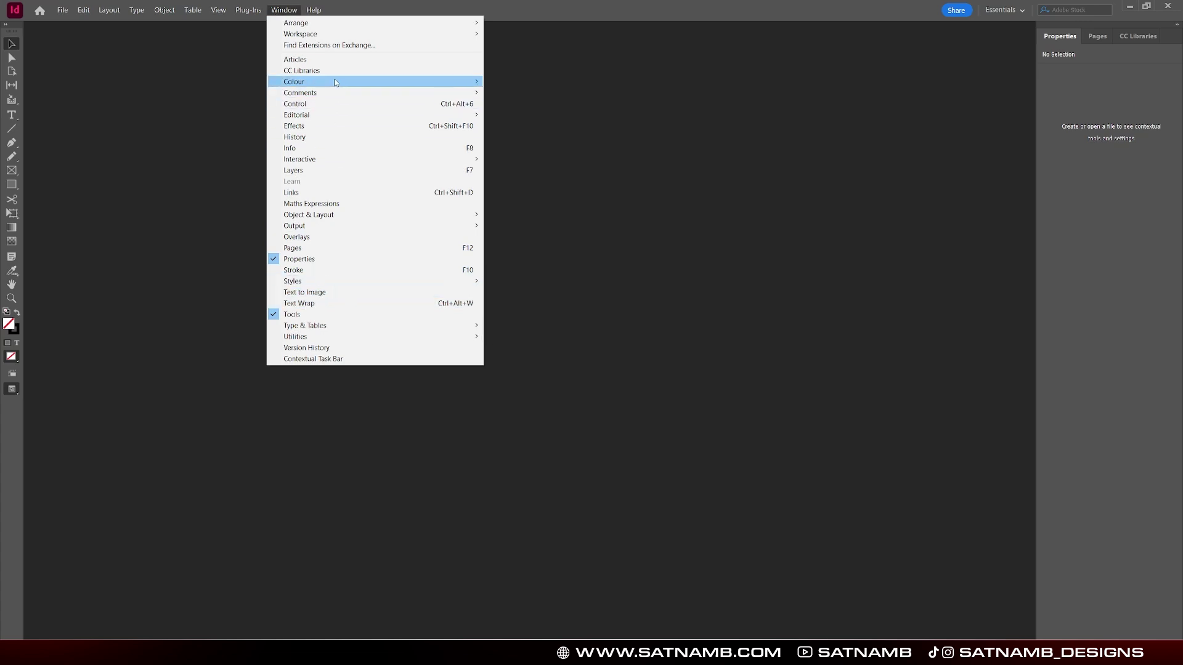
{"action": "mouse_move", "coordinate": [345, 82]}
{"action": "left_click", "coordinate": [530, 104]}
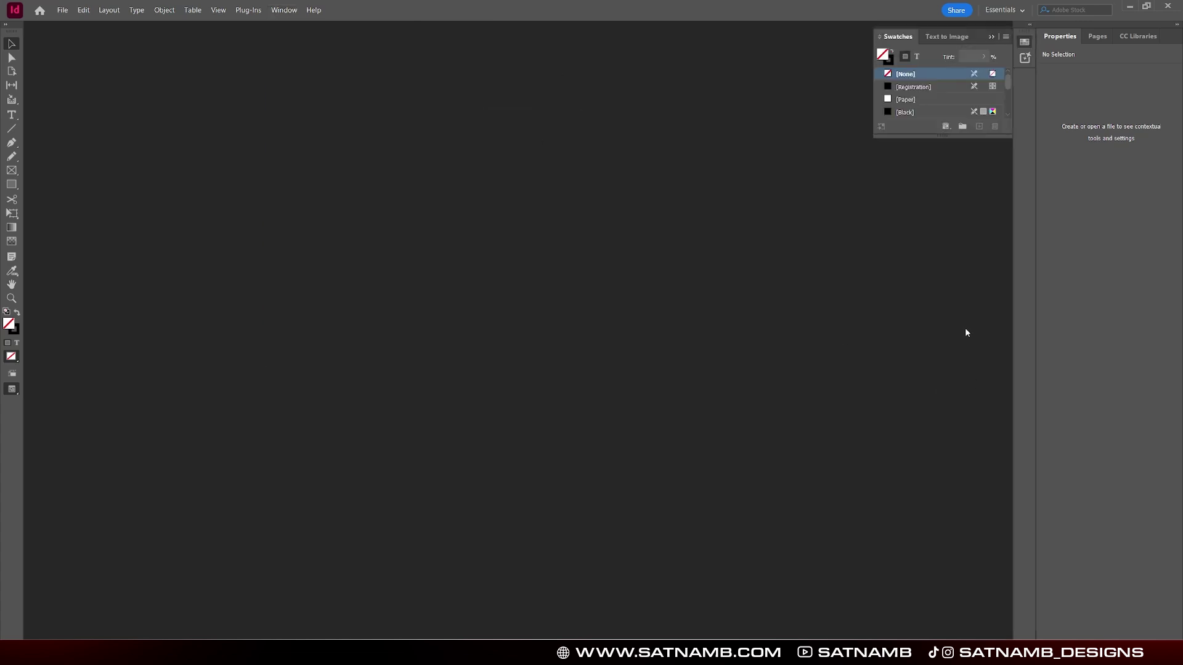
{"action": "left_click", "coordinate": [1005, 38]}
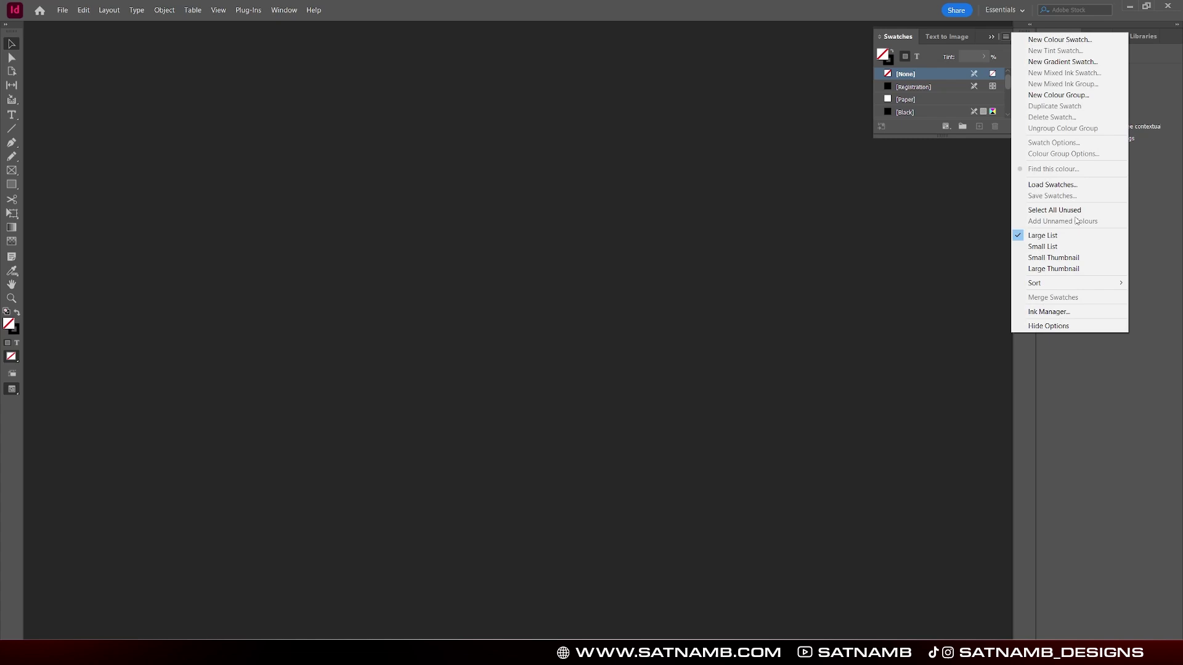
{"action": "left_click", "coordinate": [1070, 269]}
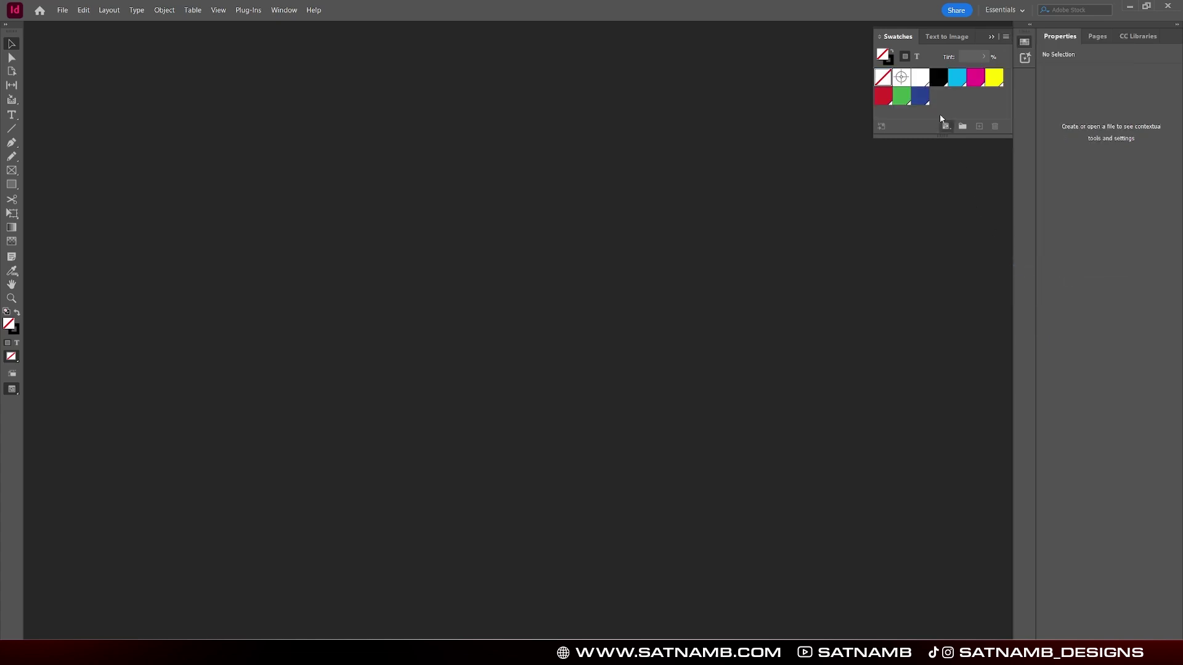
- Load the swatches from Colour.indd and enlarge the panel to show every swatch
{"action": "left_click", "coordinate": [1010, 36]}
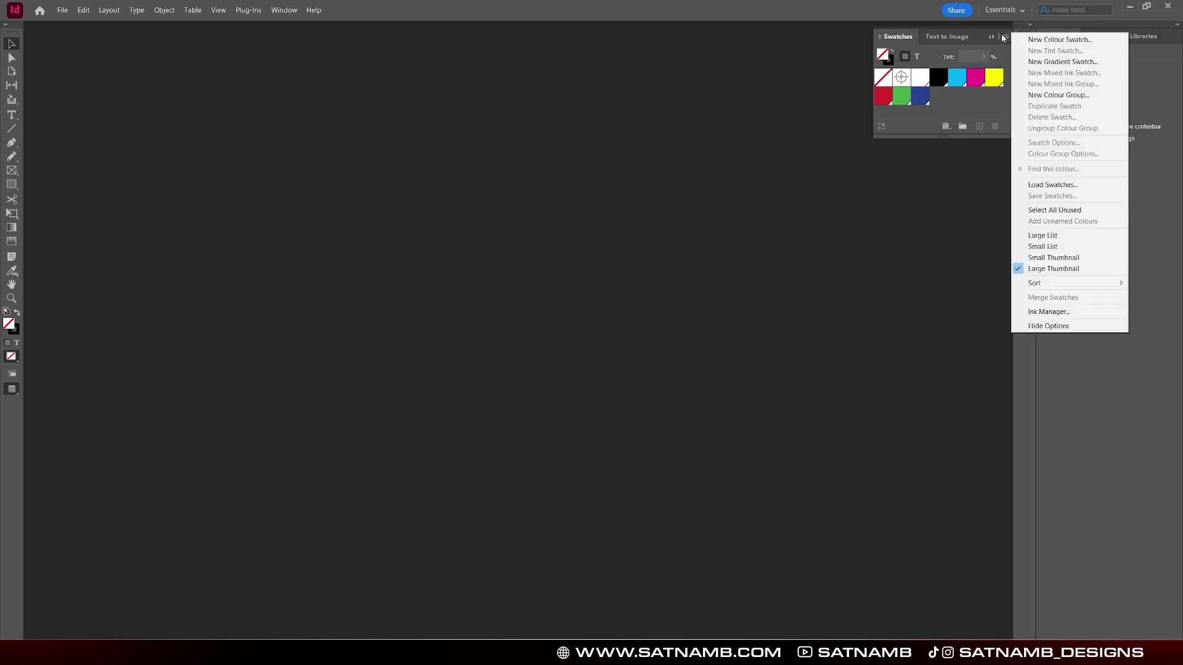
{"action": "left_click", "coordinate": [1047, 184]}
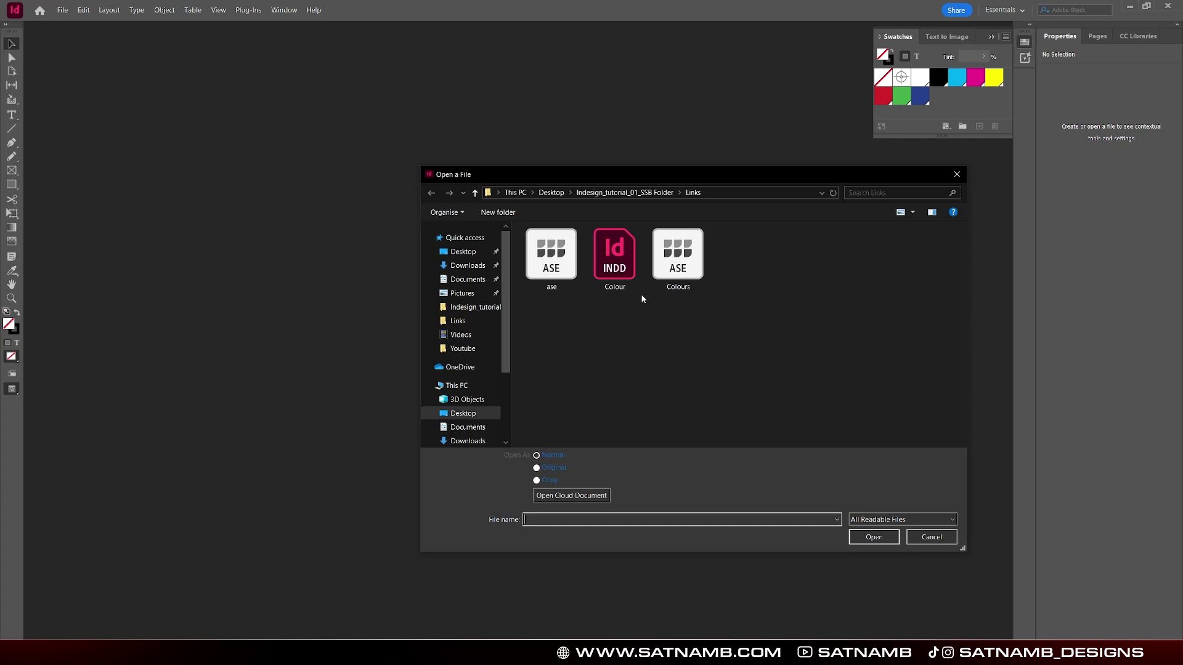
{"action": "left_click", "coordinate": [616, 265]}
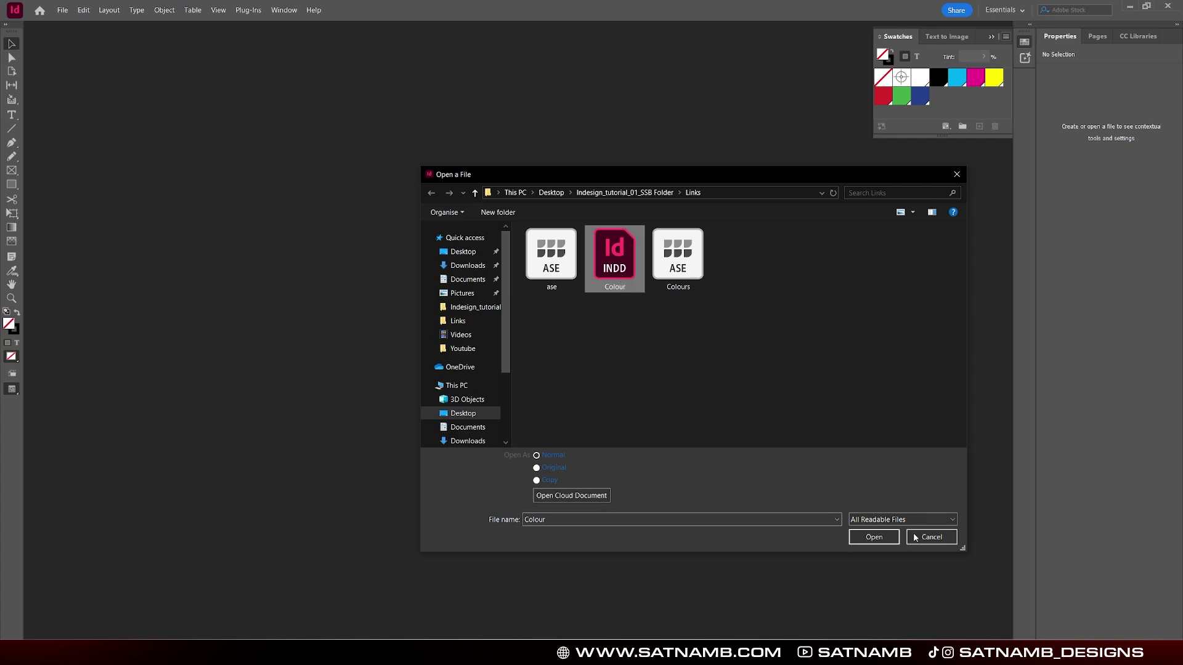
{"action": "left_click", "coordinate": [891, 537]}
{"action": "left_click_drag", "start_coordinate": [940, 135], "coordinate": [961, 299]}
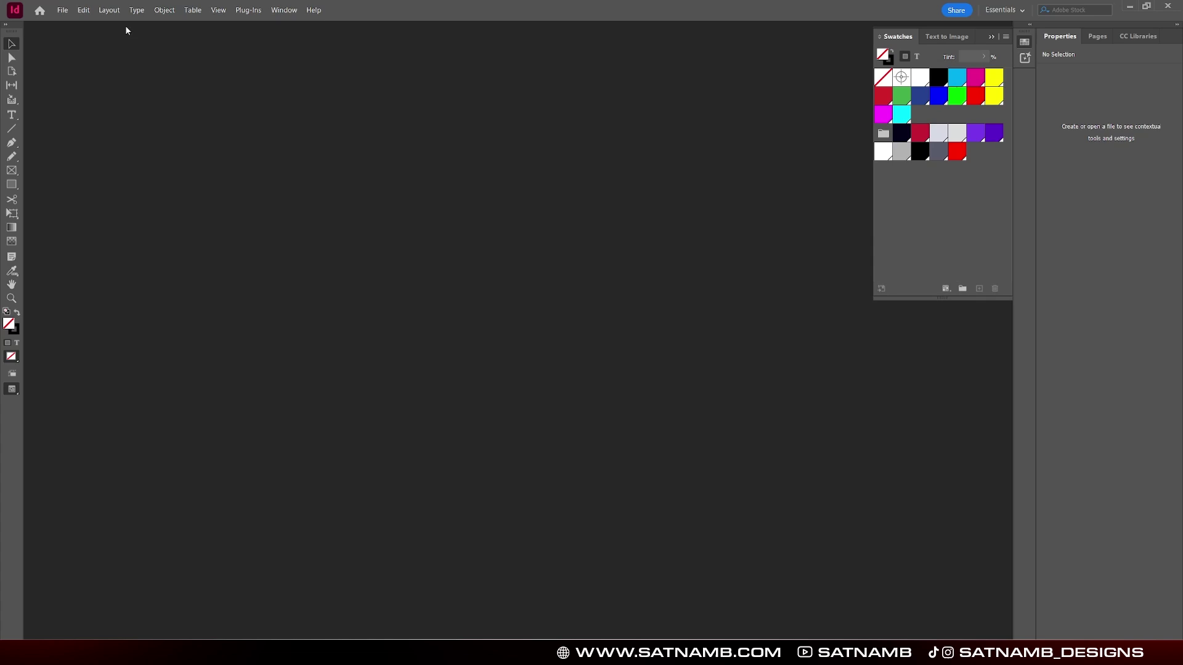
{"action": "left_click", "coordinate": [62, 9]}
- Create a default new document, then draw a square frame below the slide text
{"action": "mouse_move", "coordinate": [72, 25]}
{"action": "left_click", "coordinate": [262, 23]}
{"action": "double_click", "coordinate": [359, 308]}
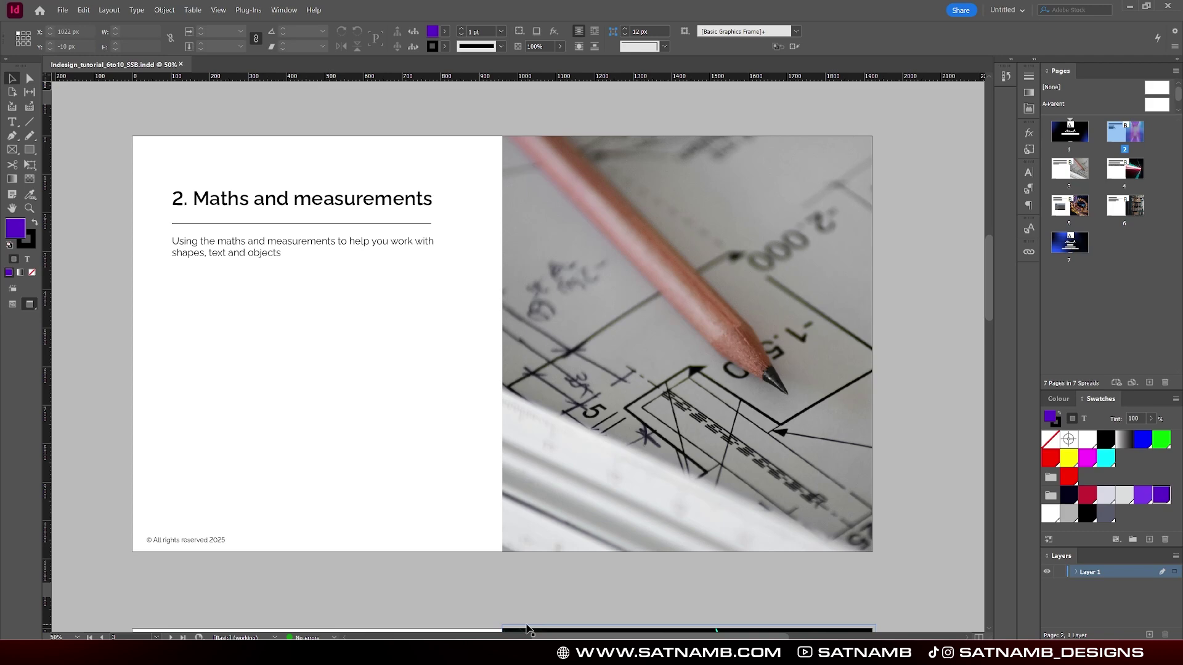
{"action": "key", "text": "m"}
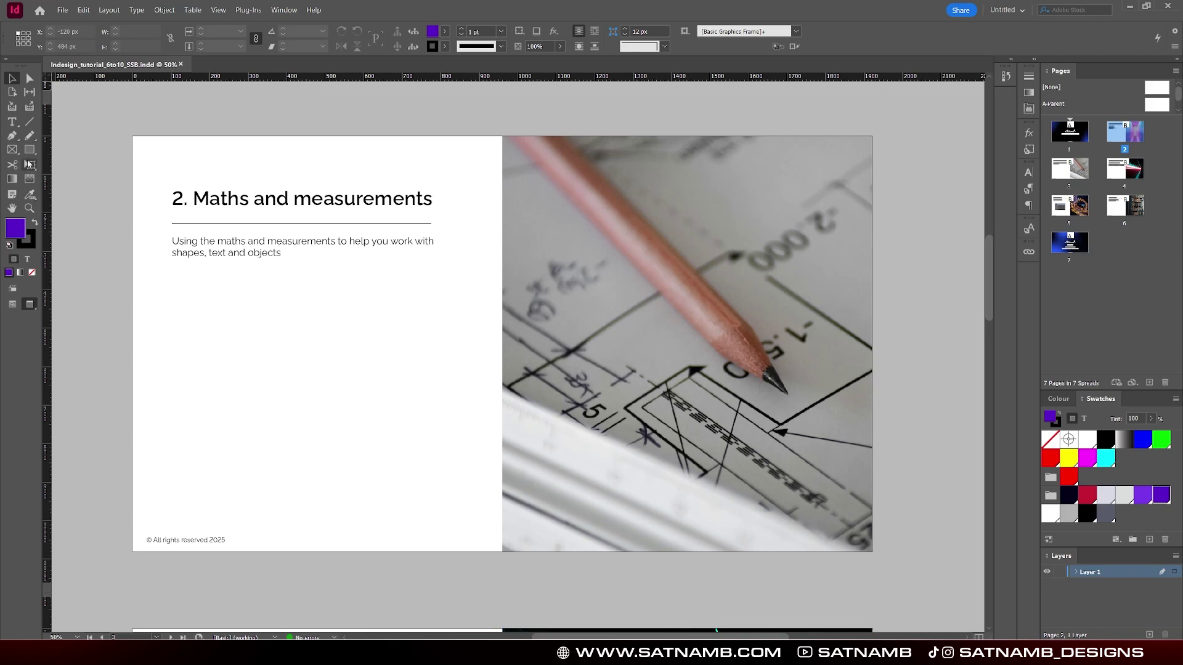
{"action": "left_click_drag", "start_coordinate": [259, 321], "coordinate": [364, 422]}
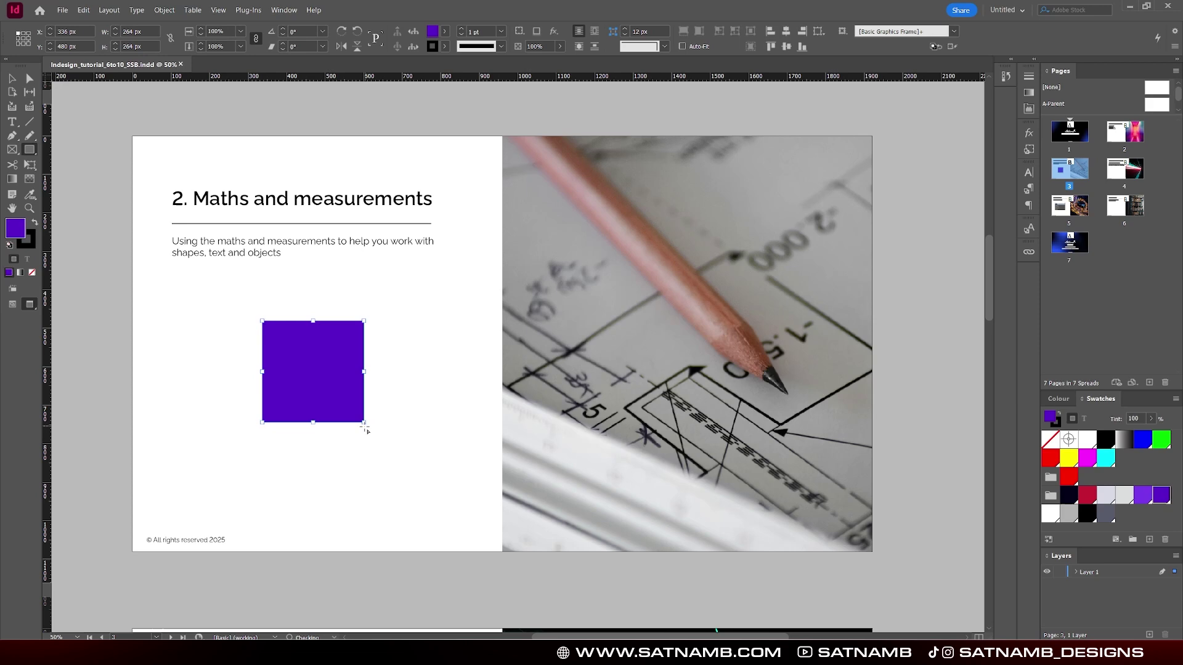
- Select the purple square and fill it with the dark grey-blue swatch
{"action": "left_click", "coordinate": [17, 86]}
{"action": "left_click", "coordinate": [140, 245]}
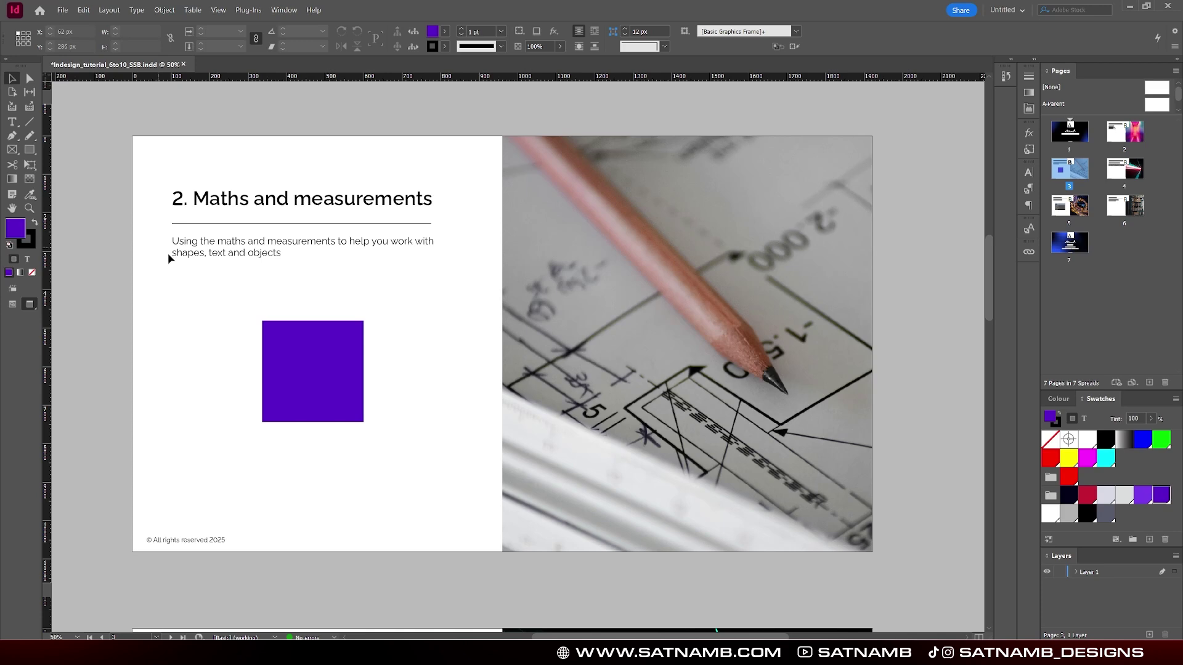
{"action": "left_click", "coordinate": [297, 363]}
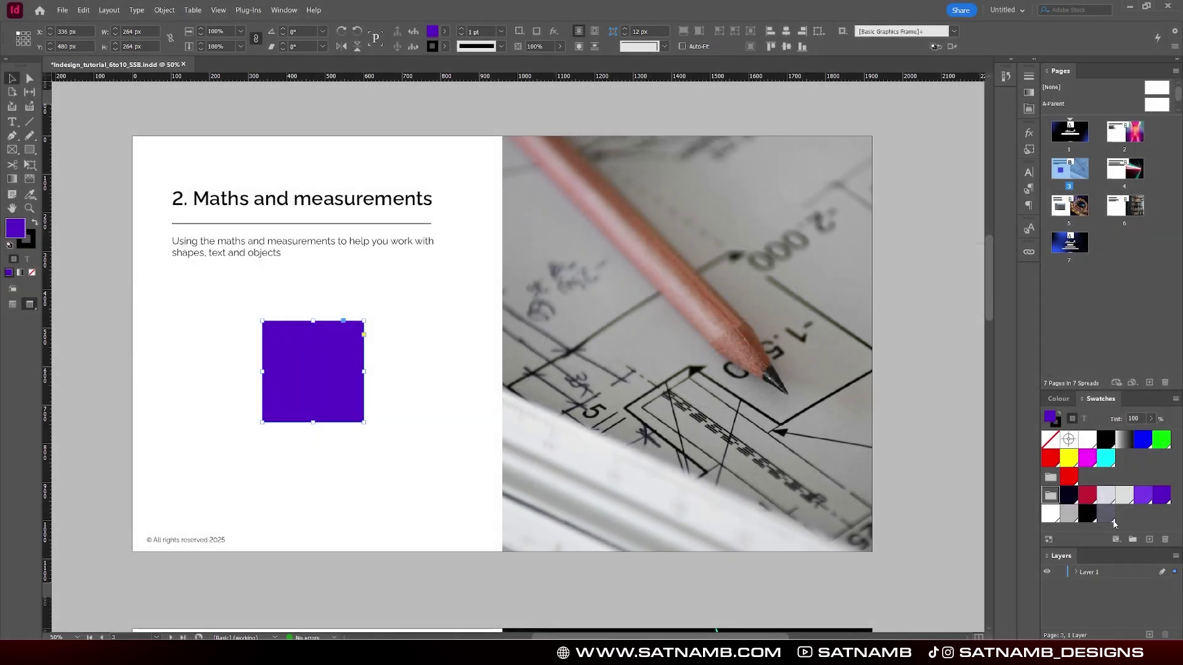
{"action": "left_click", "coordinate": [1106, 513]}
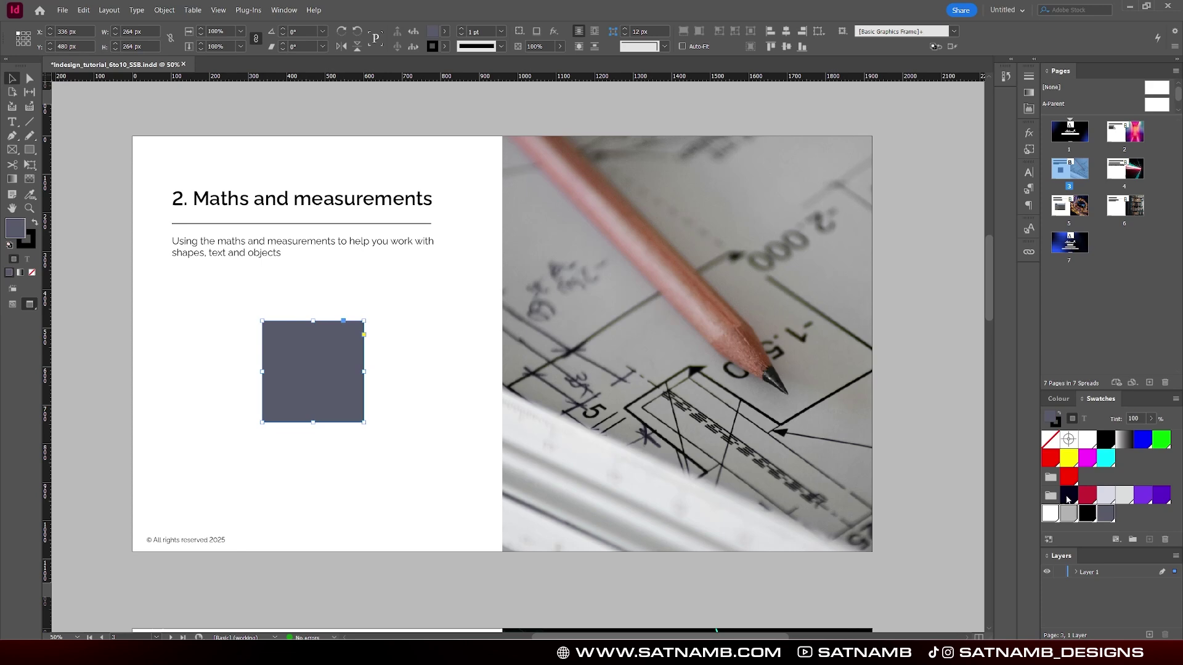
- Delete the grey-blue swatch, replacing it with Black, and remove the empty swatch group
{"action": "left_click", "coordinate": [1165, 540]}
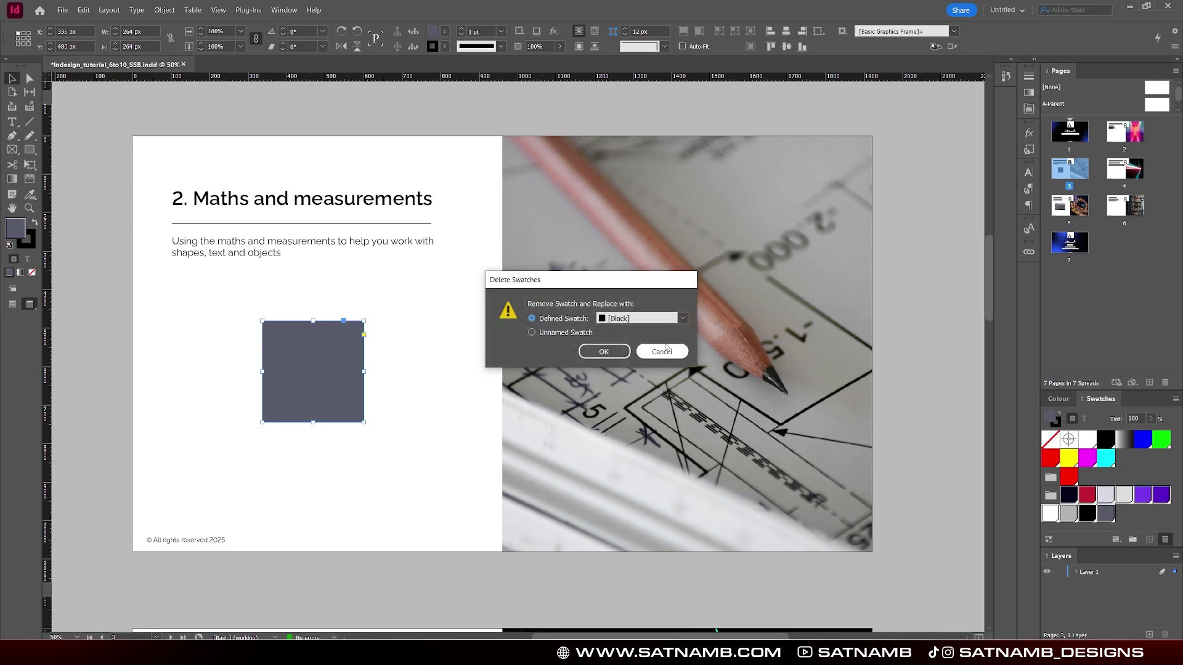
{"action": "left_click", "coordinate": [604, 351]}
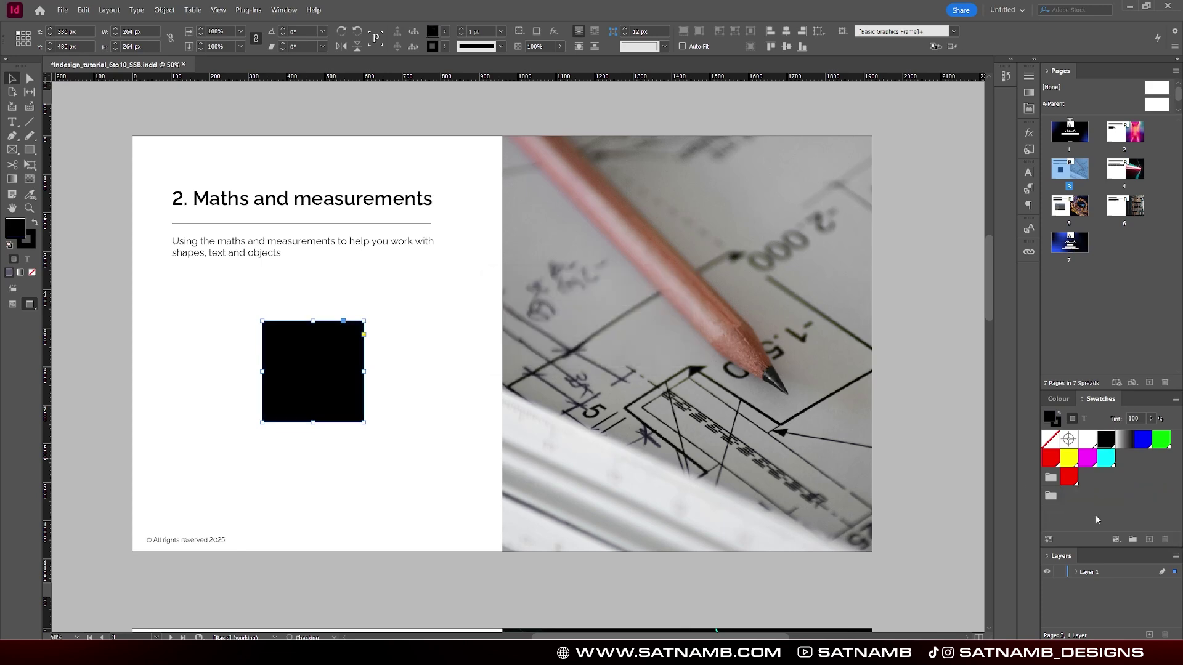
{"action": "left_click", "coordinate": [1170, 539]}
{"action": "left_click", "coordinate": [341, 433]}
{"action": "left_click", "coordinate": [338, 394]}
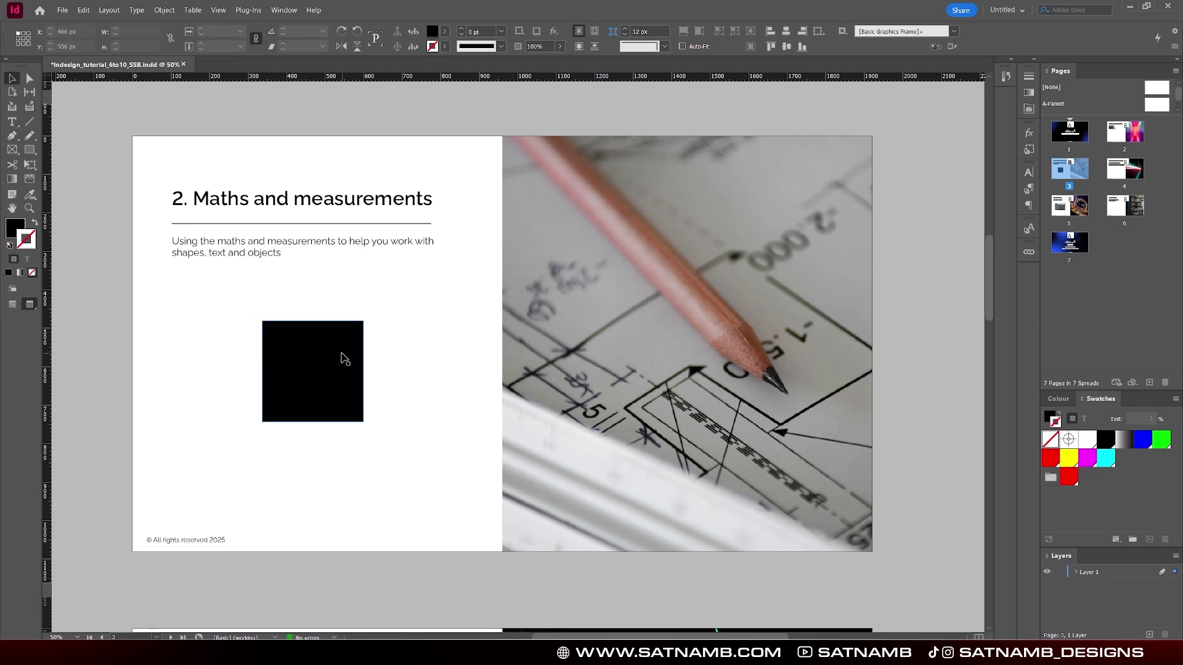
- Scale the black square down to 50%
{"action": "left_click", "coordinate": [14, 228]}
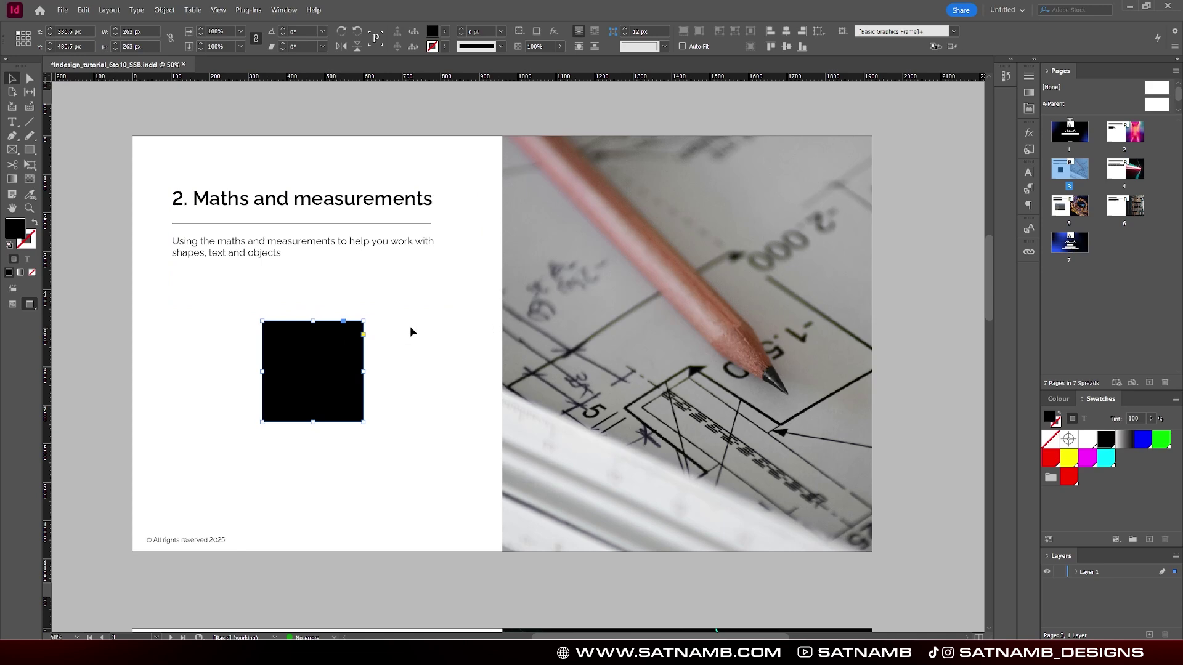
{"action": "left_click", "coordinate": [225, 33]}
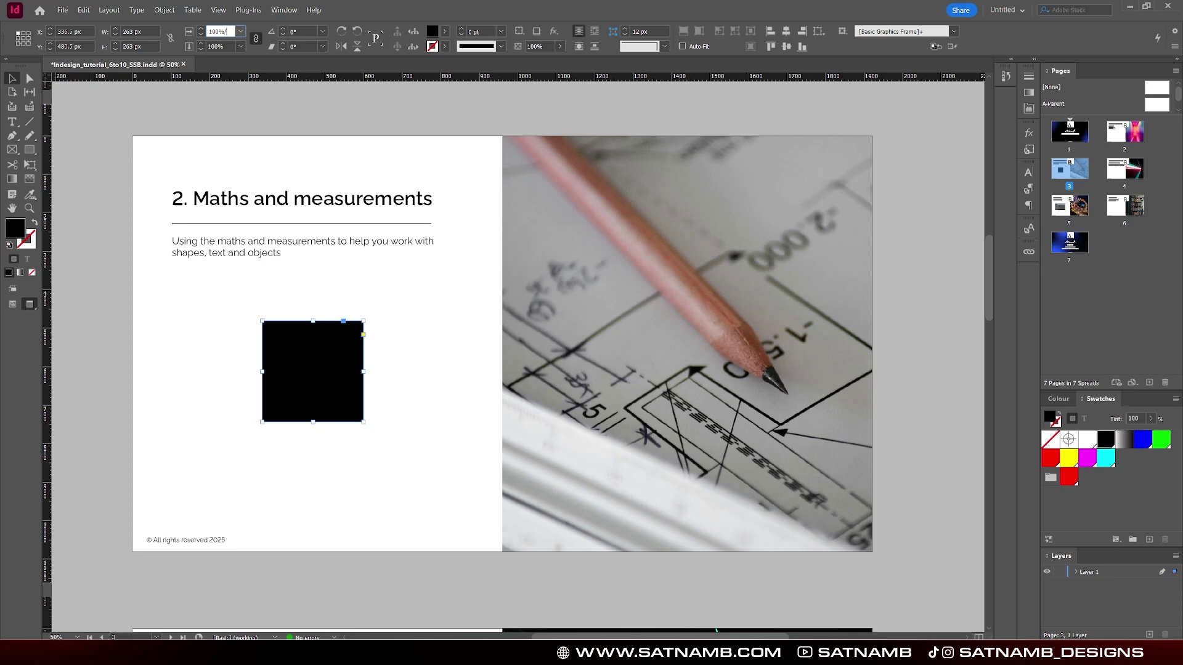
{"action": "type", "text": "50"}
{"action": "key", "text": "Return"}
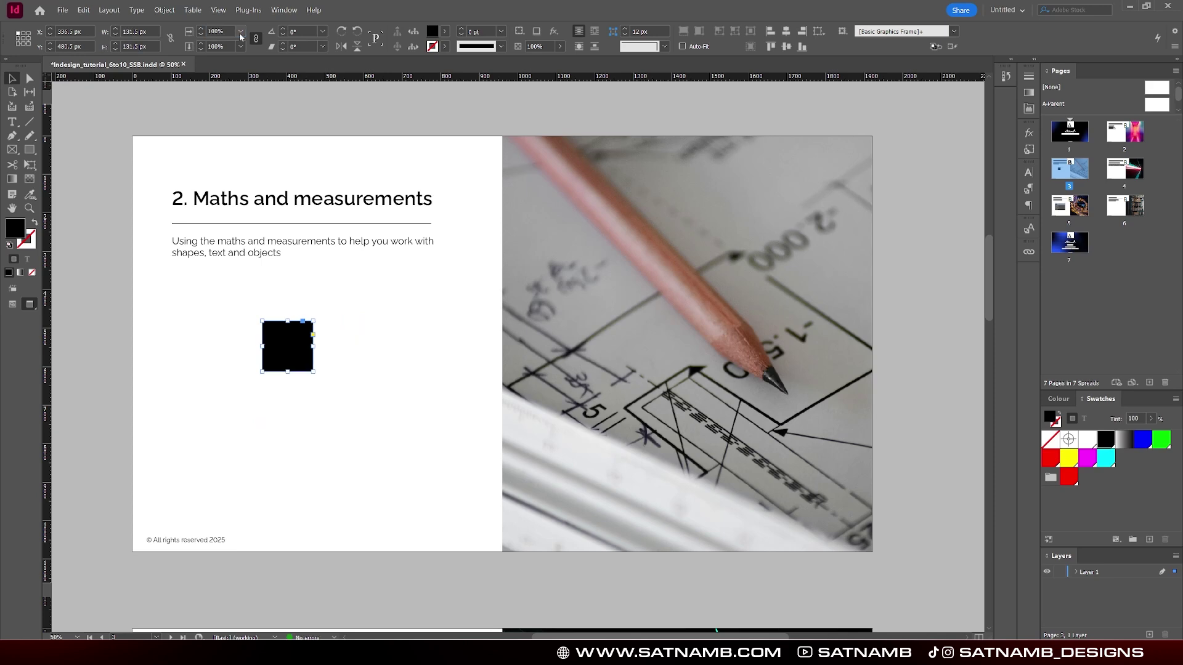
- Link width and height proportions and multiply the square's width by 1.8
{"action": "left_click", "coordinate": [363, 351]}
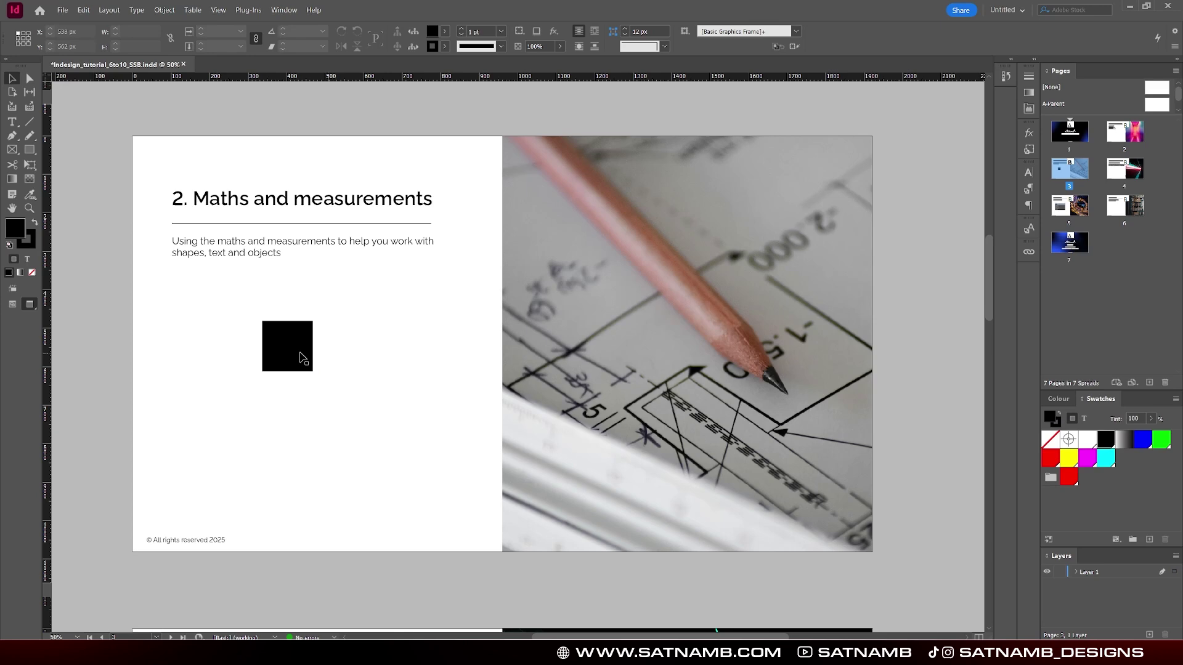
{"action": "left_click", "coordinate": [302, 354]}
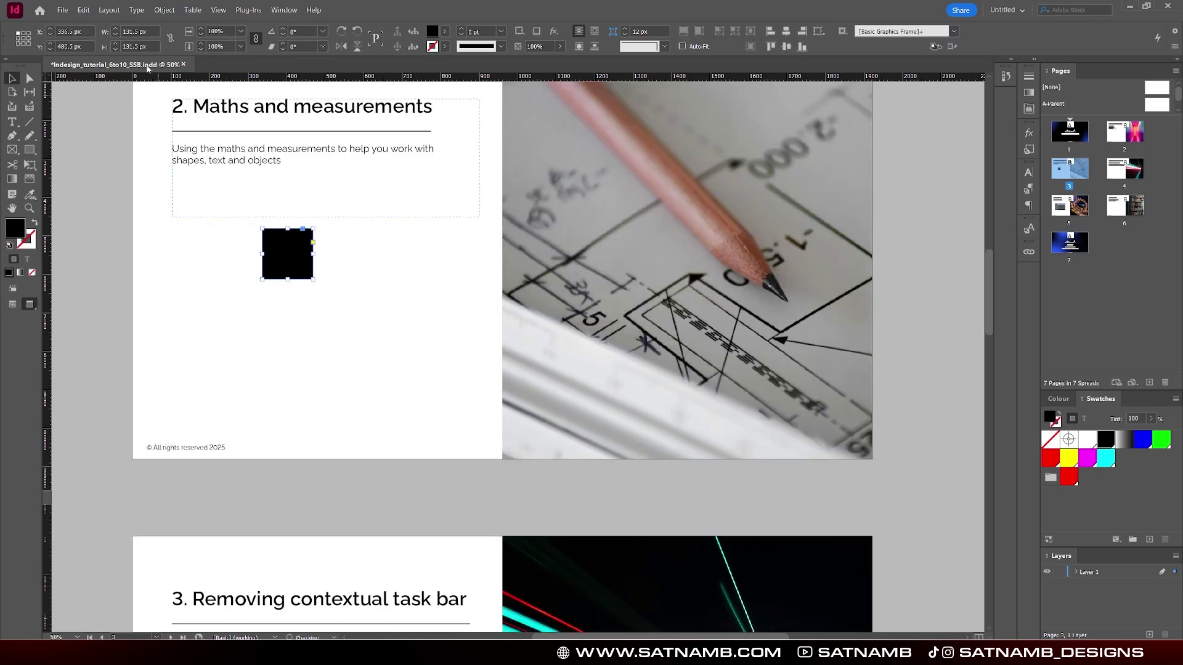
{"action": "left_click", "coordinate": [171, 38]}
{"action": "left_click", "coordinate": [149, 31]}
{"action": "type", "text": "*1"}
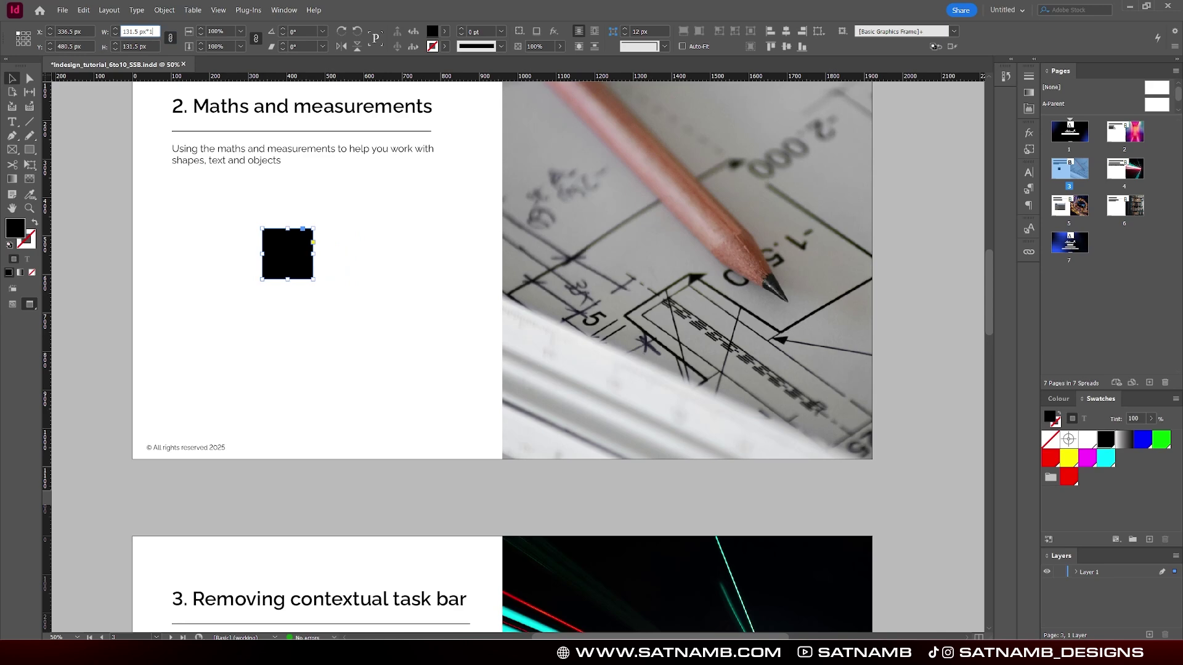
{"action": "type", "text": ".8"}
{"action": "key", "text": "Return"}
- Undo an accidental text frame nudge and multiply the square's width by 1.618
{"action": "left_click_drag", "start_coordinate": [198, 211], "coordinate": [197, 208]}
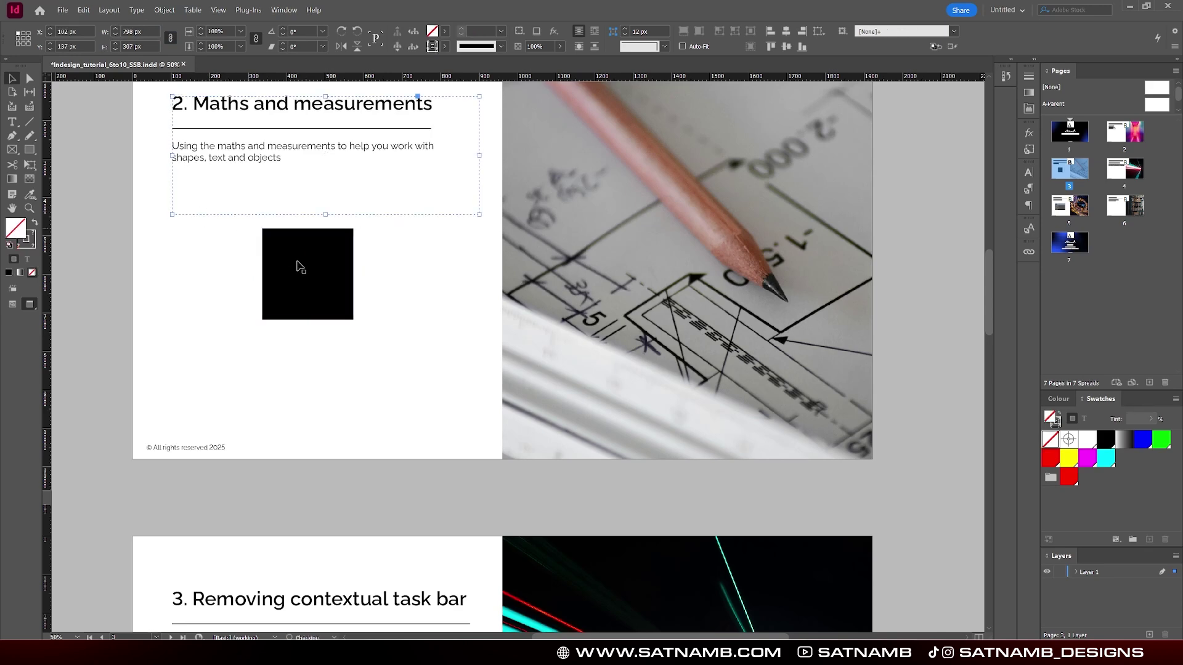
{"action": "key", "text": "ctrl+z"}
{"action": "left_click", "coordinate": [300, 267]}
{"action": "left_click", "coordinate": [157, 29]}
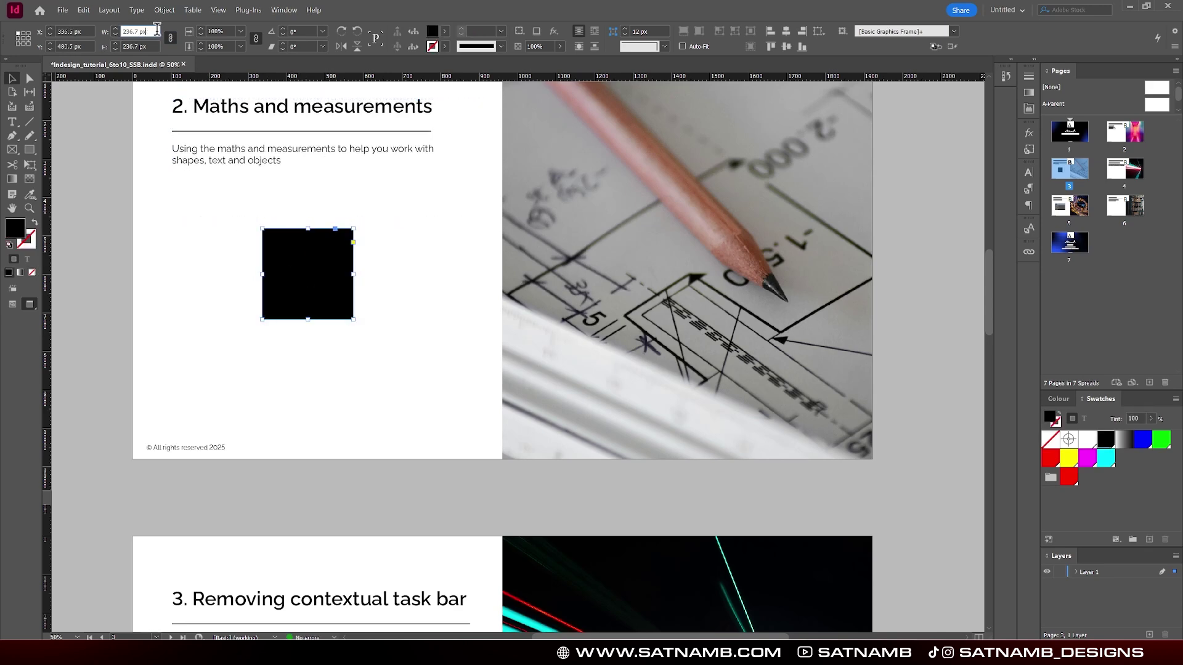
{"action": "type", "text": "*1.6"}
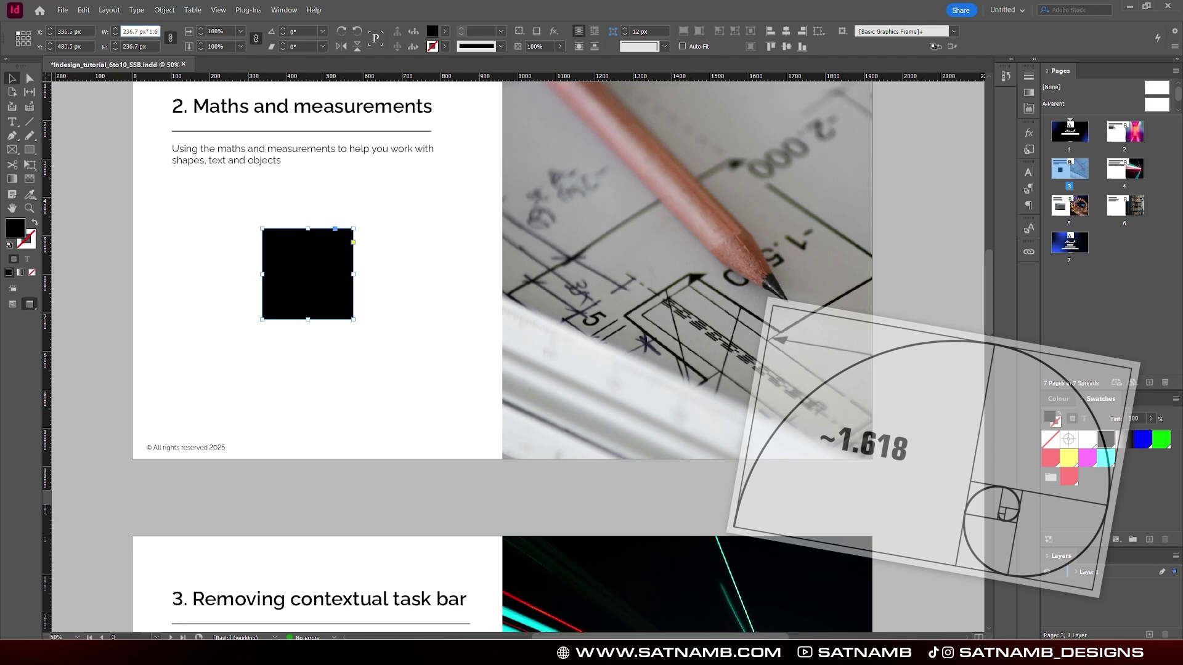
{"action": "type", "text": "18"}
{"action": "key", "text": "Return"}
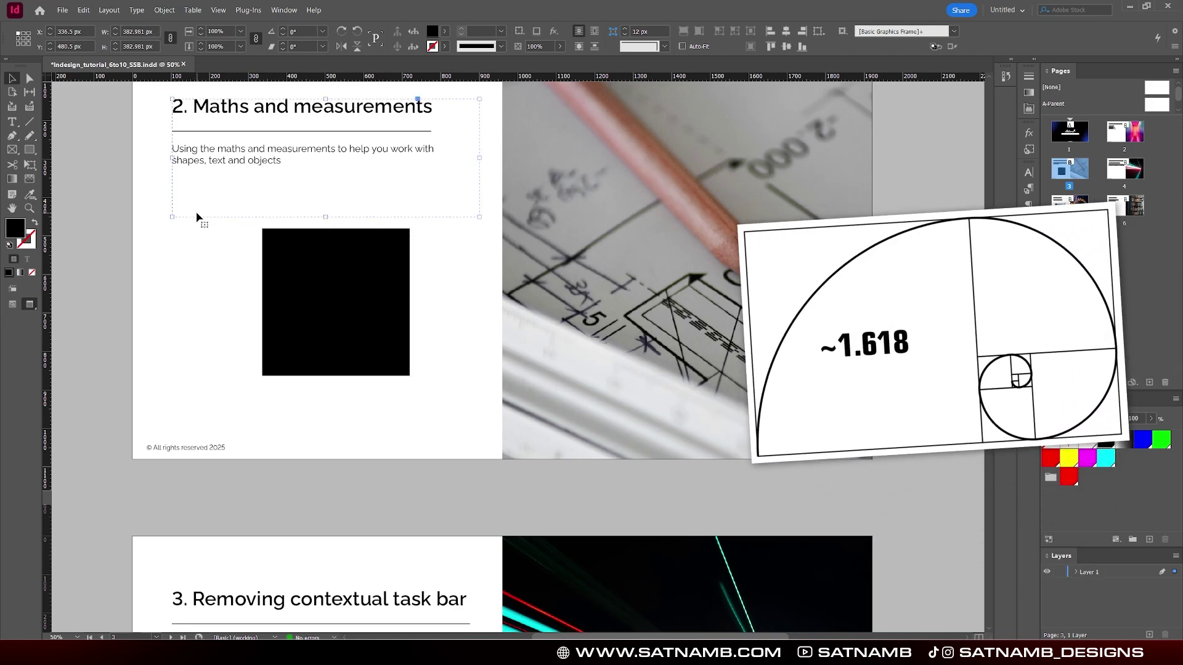
{"action": "scroll", "coordinate": [216, 259], "scroll_direction": "up", "scroll_amount": 1}
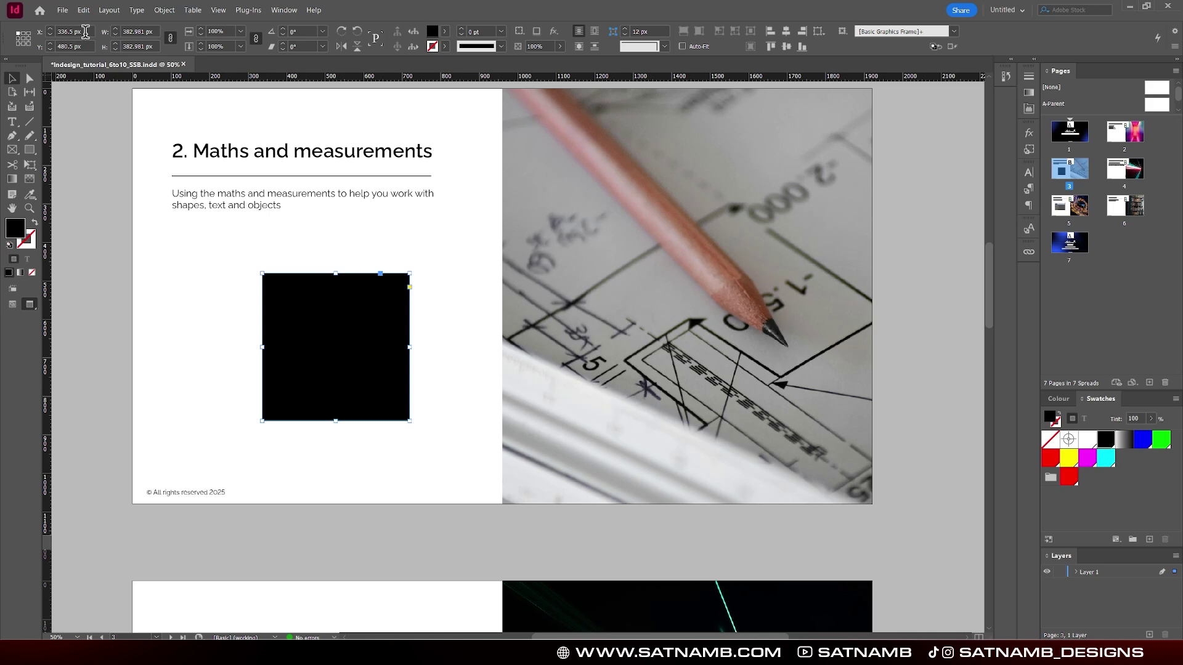
- Move the square 300 px right, measured from its centre reference point
{"action": "left_click", "coordinate": [85, 31]}
{"action": "left_click", "coordinate": [26, 39]}
{"action": "type", "text": "+300"}
{"action": "key", "text": "Return"}
- Widen the square by 50 px and drag it back to the slide's left side
{"action": "left_click", "coordinate": [215, 279]}
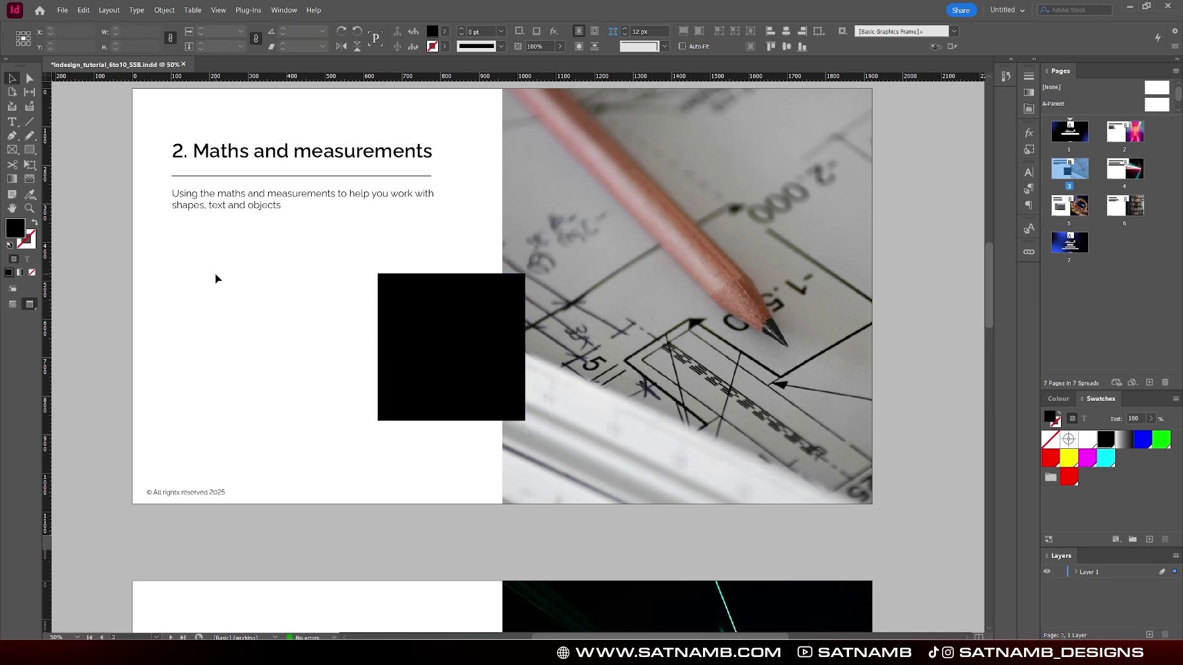
{"action": "left_click", "coordinate": [449, 348]}
{"action": "left_click", "coordinate": [153, 32]}
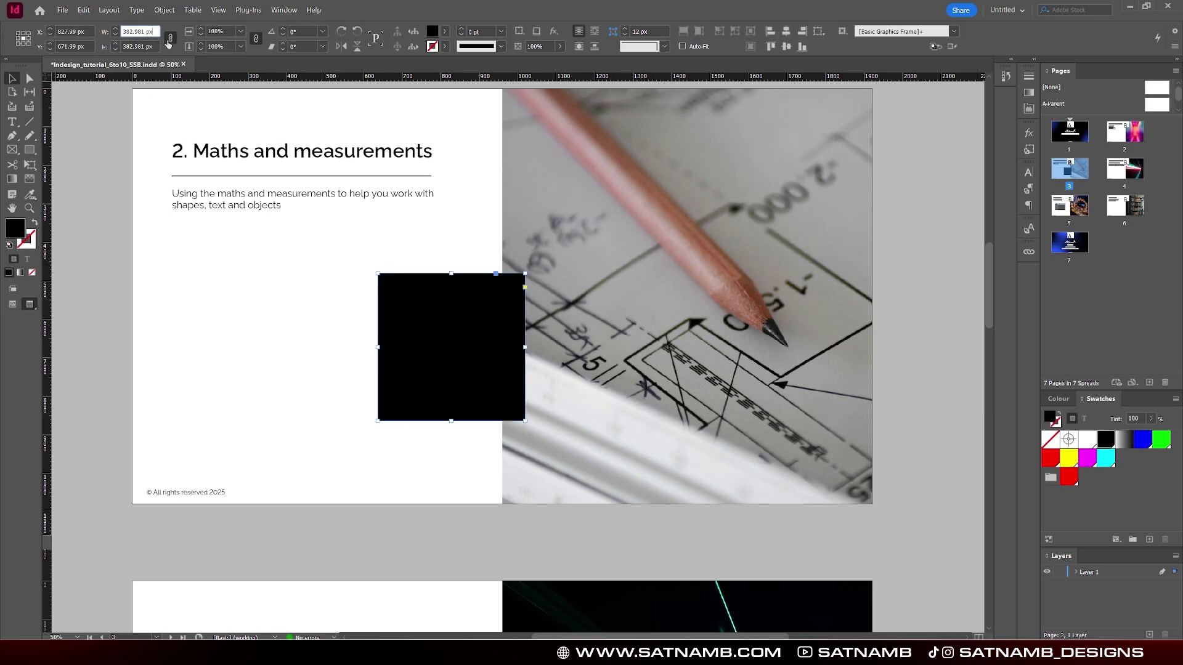
{"action": "type", "text": "+50"}
{"action": "key", "text": "Return"}
{"action": "left_click", "coordinate": [241, 331]}
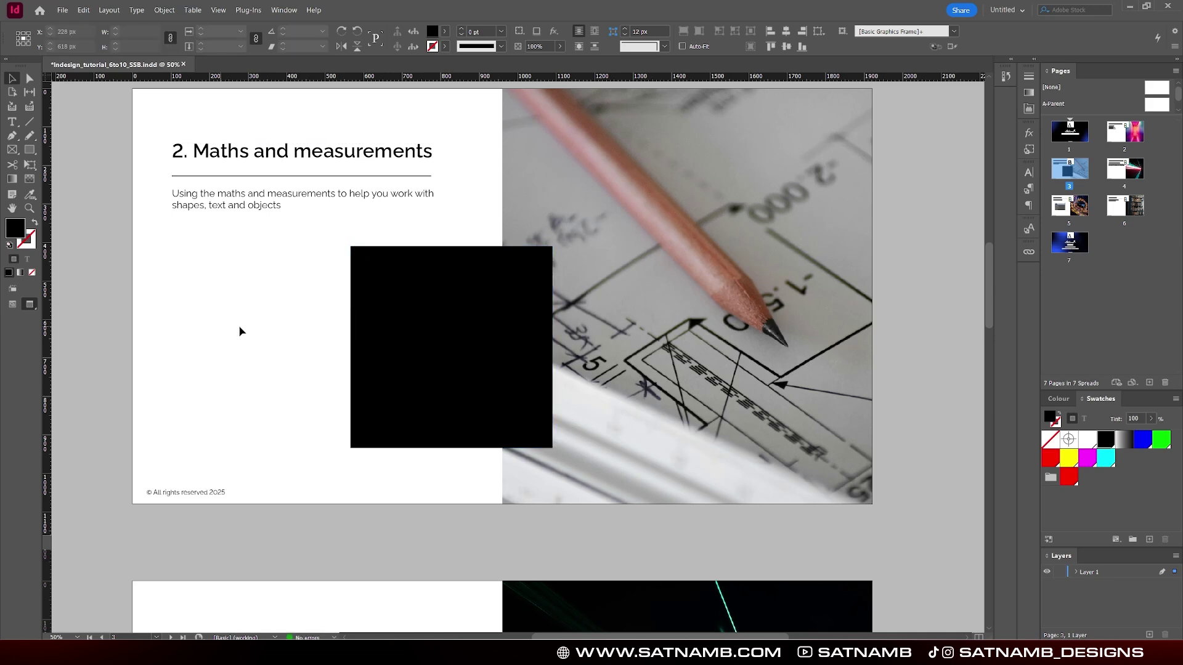
{"action": "left_click_drag", "start_coordinate": [409, 359], "coordinate": [243, 354]}
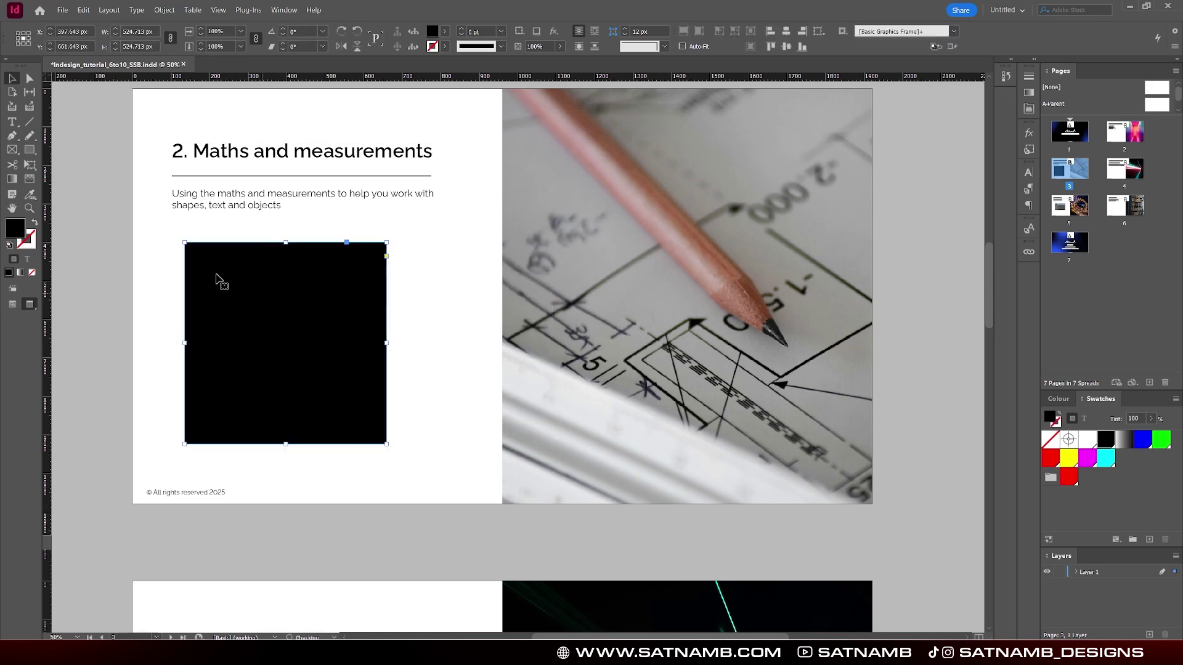
{"action": "left_click", "coordinate": [430, 325]}
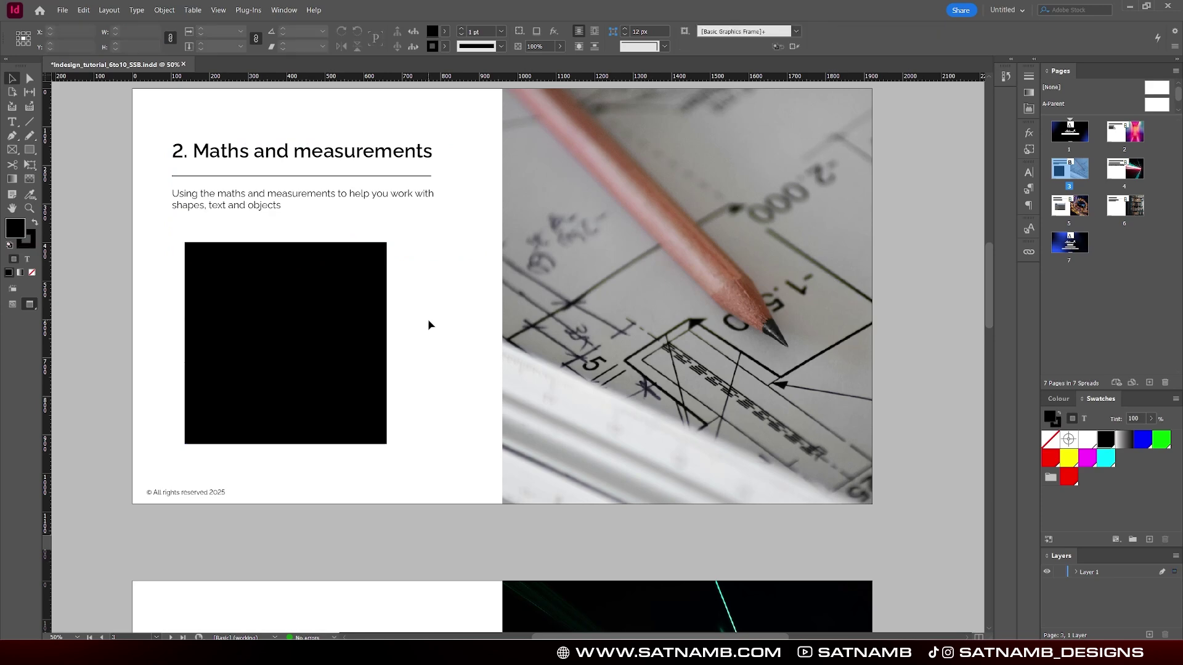
- Give the square an RGB Green outline, first 6 pt, then 72 pt thick
{"action": "left_click", "coordinate": [385, 331]}
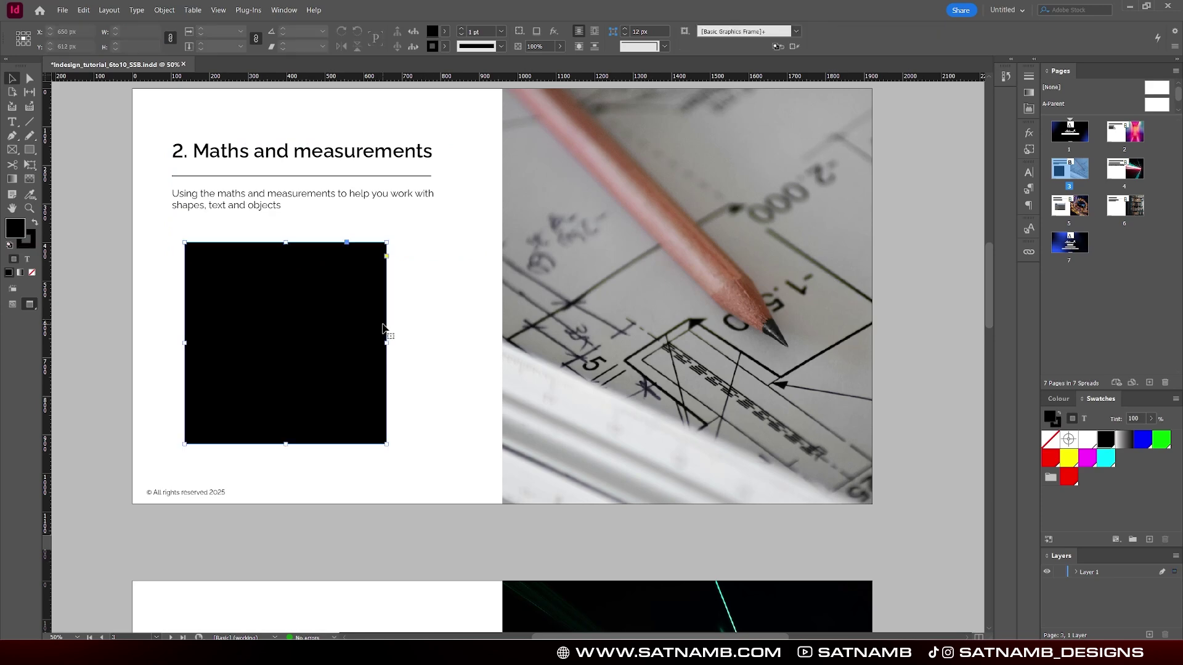
{"action": "left_click", "coordinate": [500, 31]}
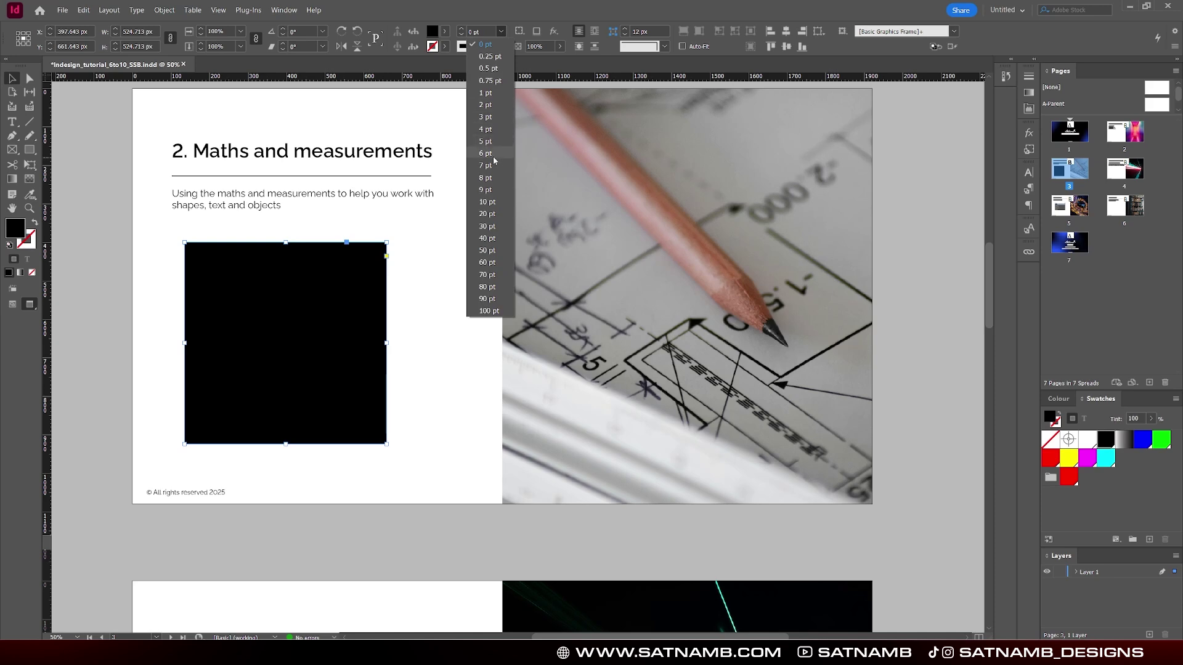
{"action": "left_click", "coordinate": [486, 153]}
{"action": "left_click", "coordinate": [445, 46]}
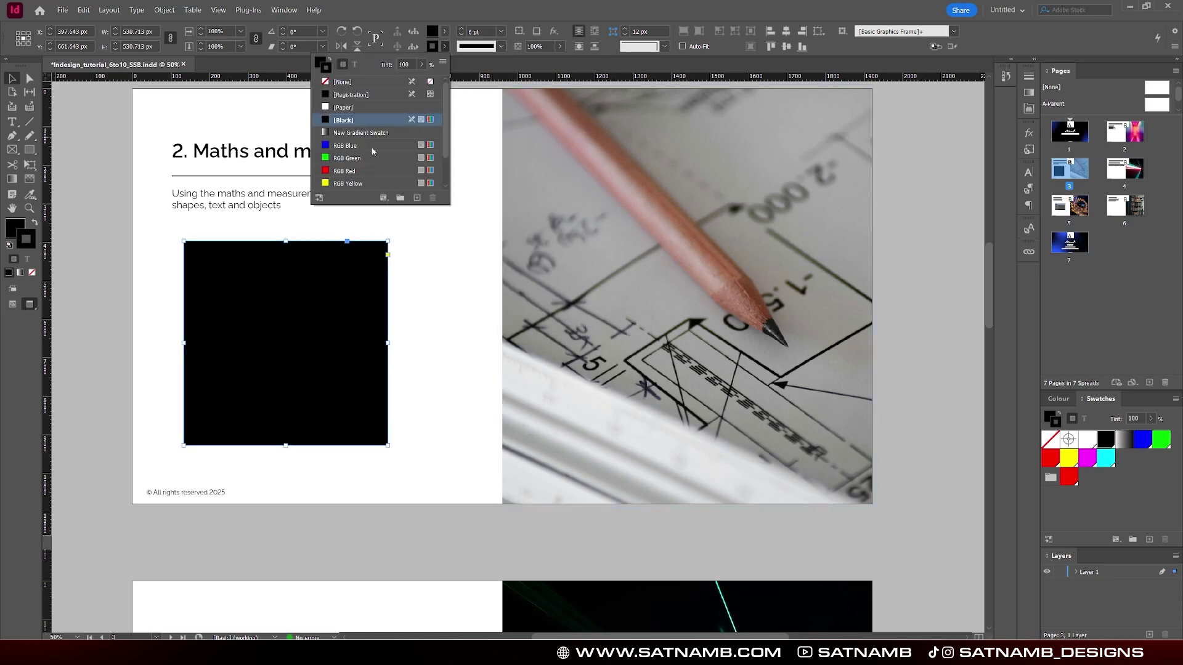
{"action": "left_click", "coordinate": [364, 158]}
{"action": "left_click", "coordinate": [486, 31]}
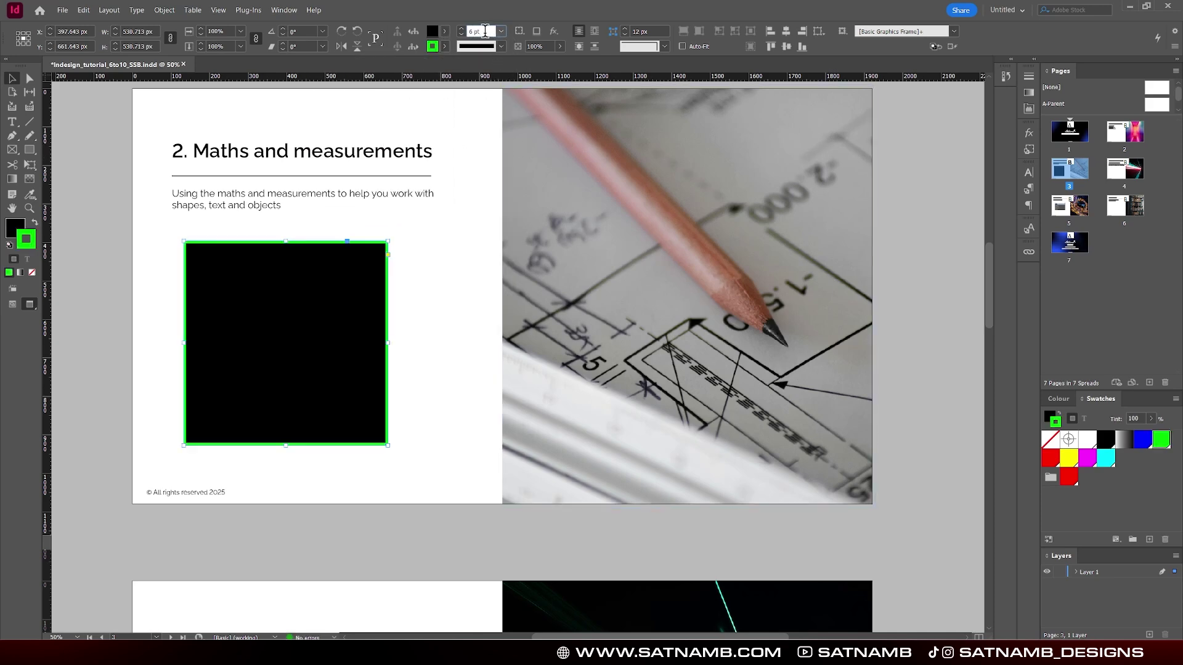
{"action": "type", "text": "72"}
{"action": "key", "text": "Return"}
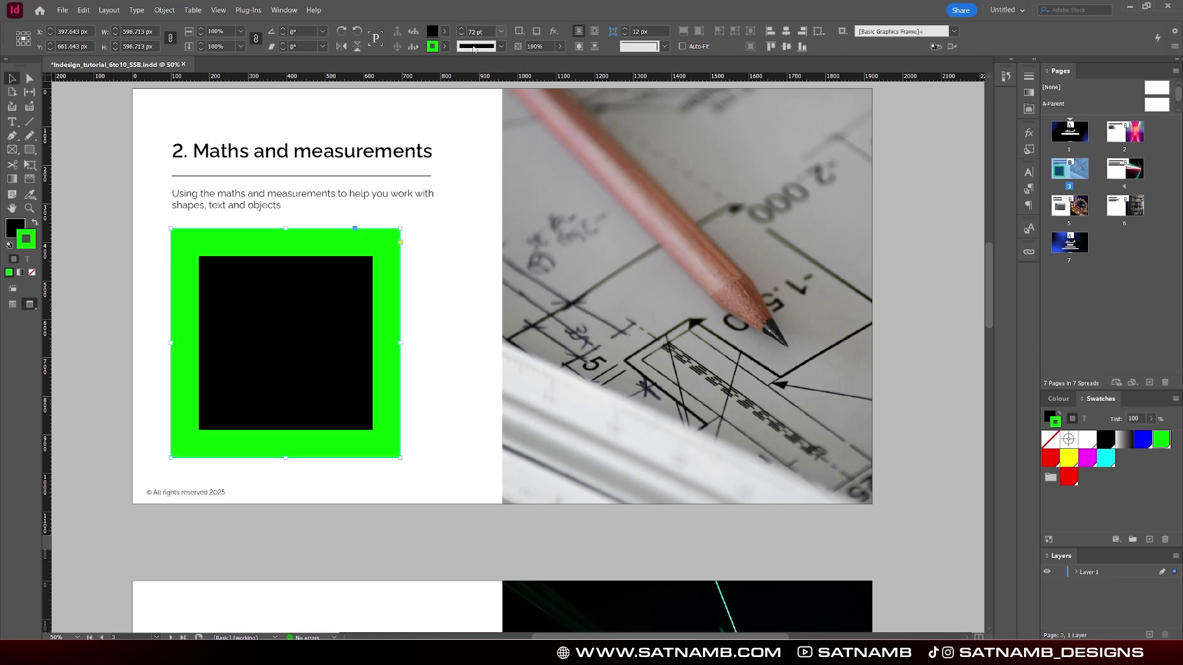
{"action": "left_click", "coordinate": [443, 370]}
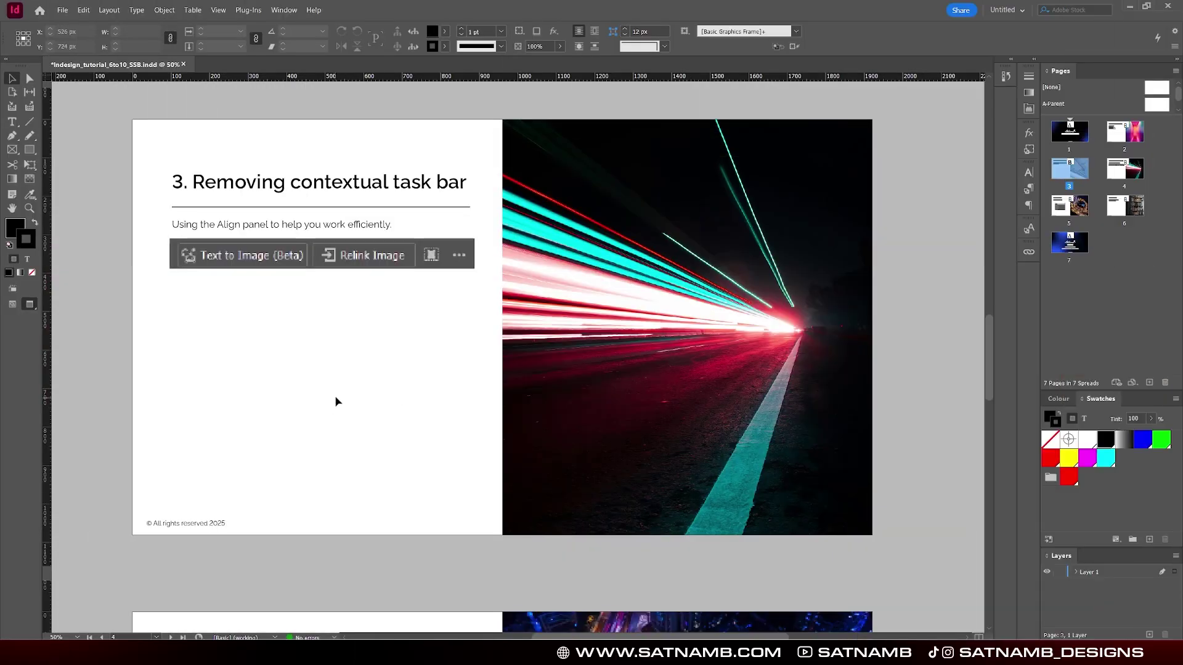
- Go to the Removing contextual task bar slide, nudge its picture, and re-enable the contextual task bar
{"action": "left_click", "coordinate": [351, 376]}
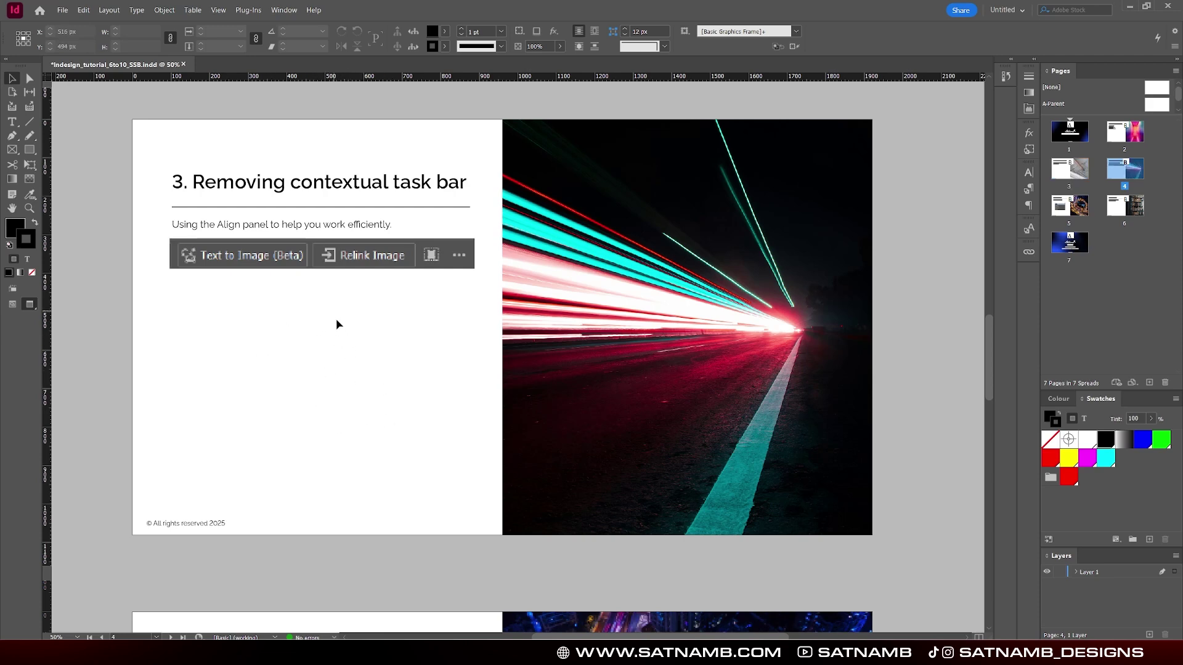
{"action": "left_click_drag", "start_coordinate": [431, 254], "coordinate": [413, 301]}
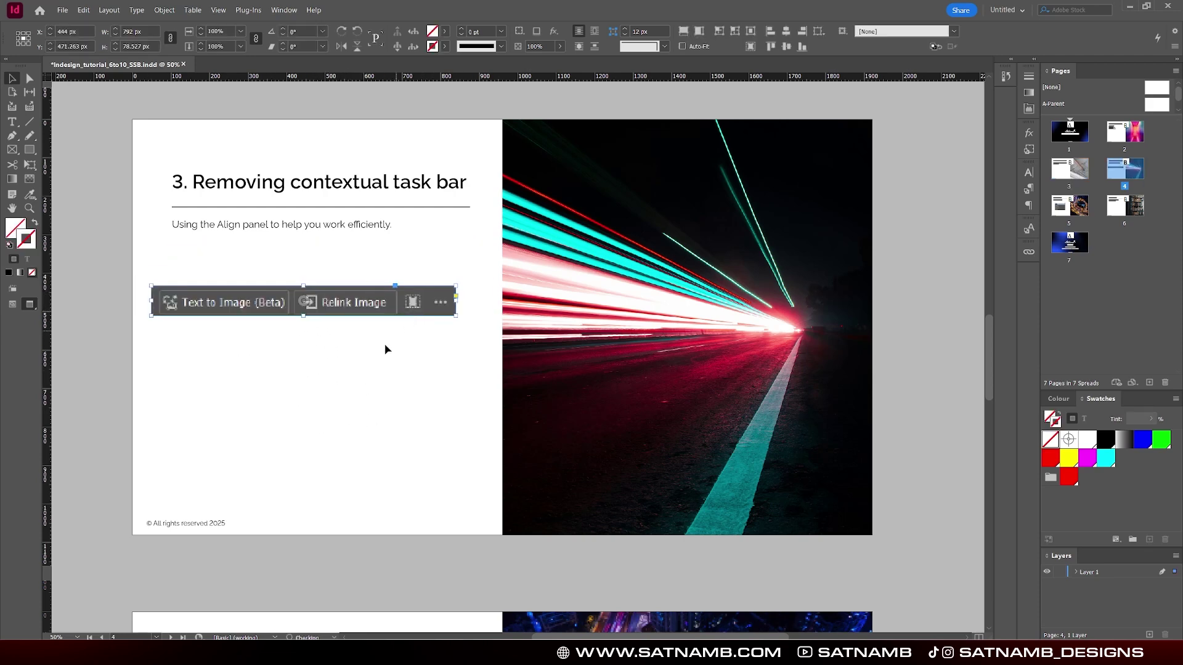
{"action": "left_click", "coordinate": [278, 10]}
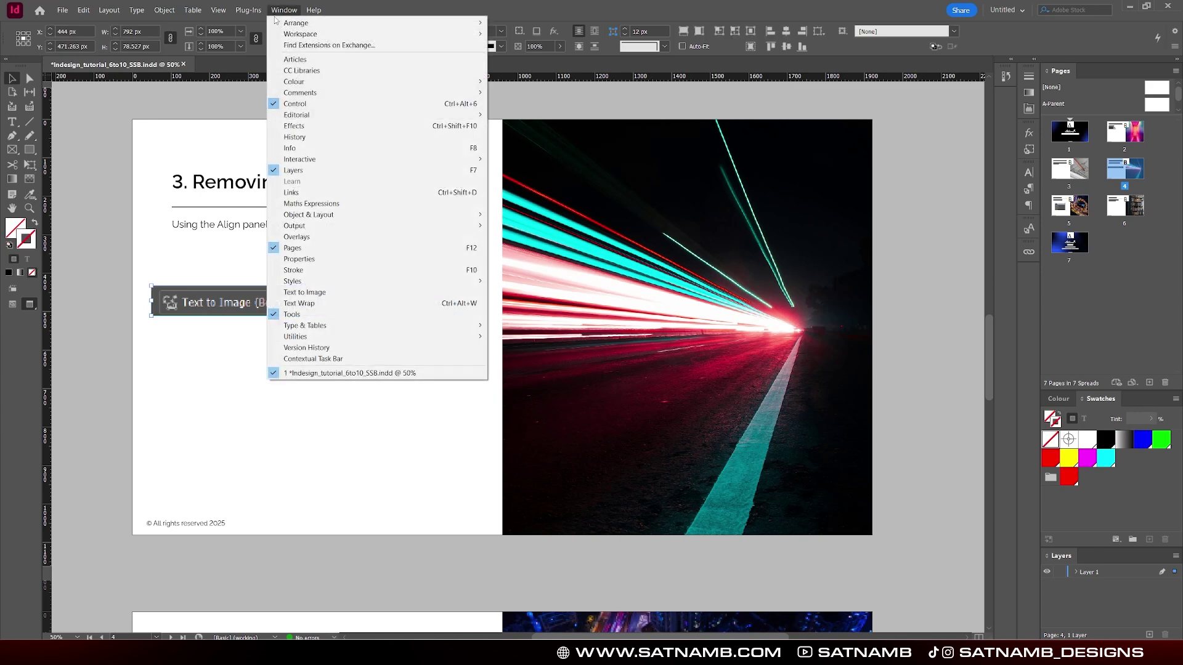
{"action": "left_click", "coordinate": [313, 358]}
- Select the picture, subtitle and road photo in turn, then deselect and toggle Contextual Task Bar
{"action": "left_click", "coordinate": [319, 320]}
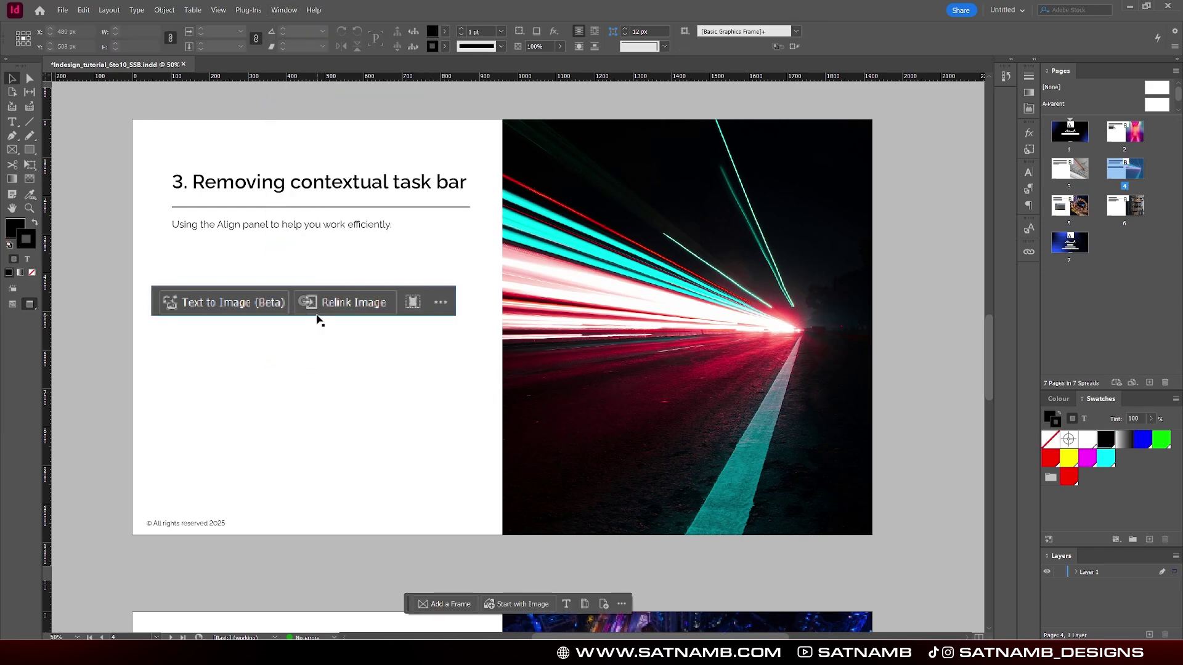
{"action": "left_click", "coordinate": [318, 312]}
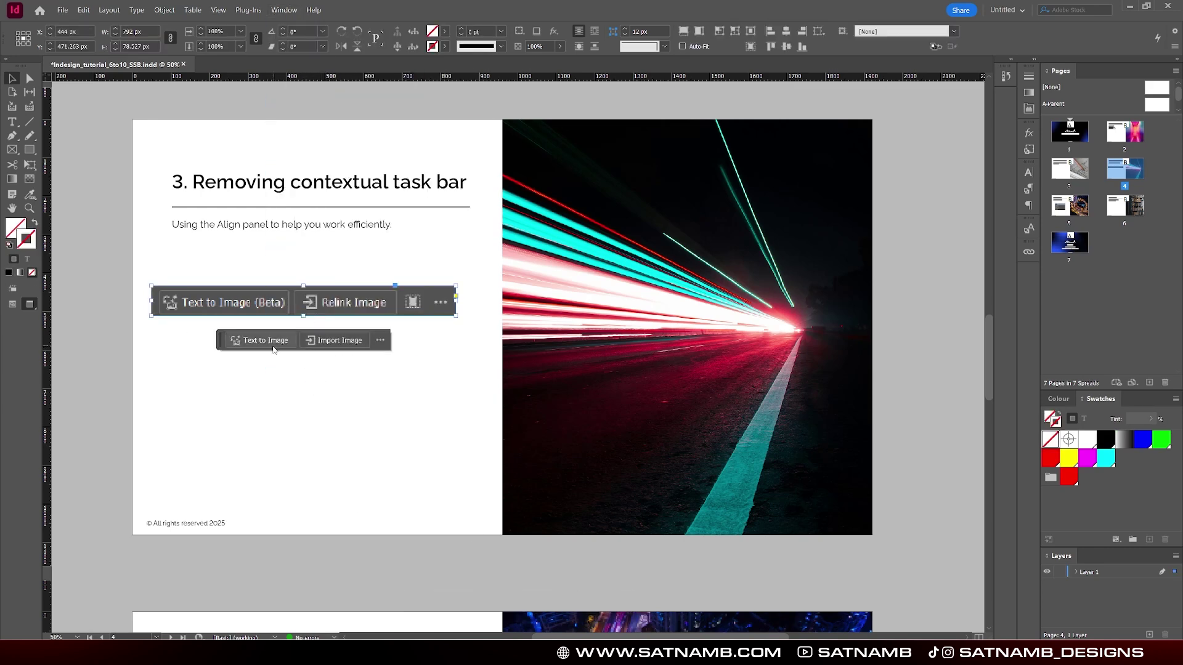
{"action": "left_click", "coordinate": [372, 412]}
{"action": "left_click", "coordinate": [375, 229]}
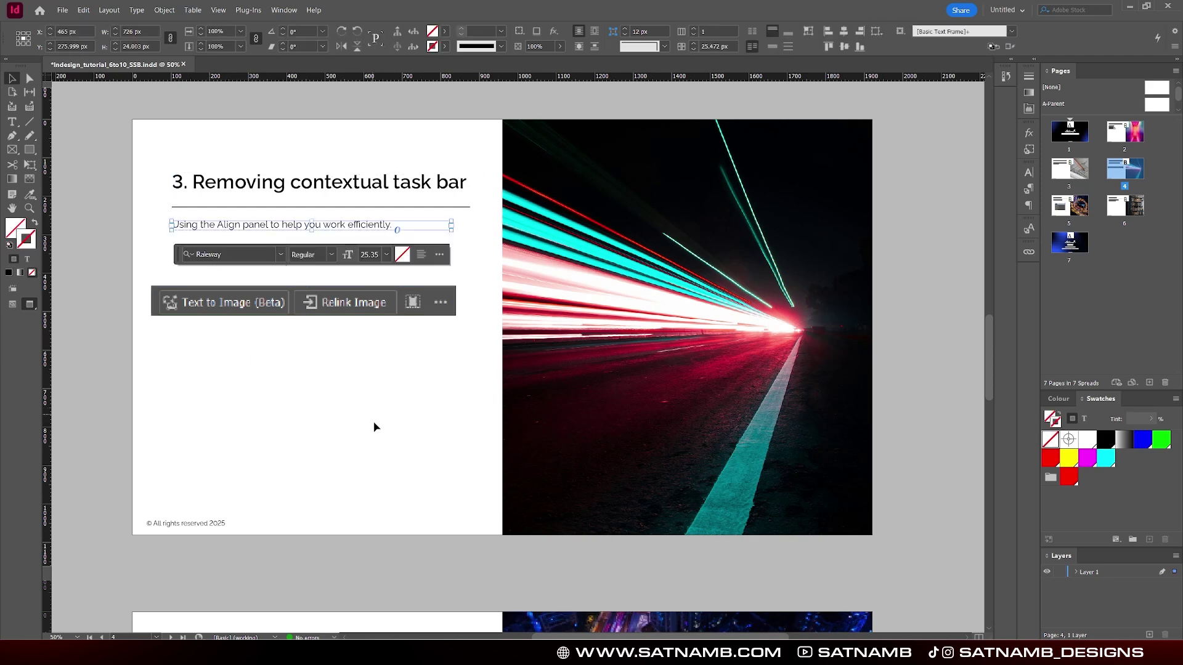
{"action": "left_click", "coordinate": [541, 396]}
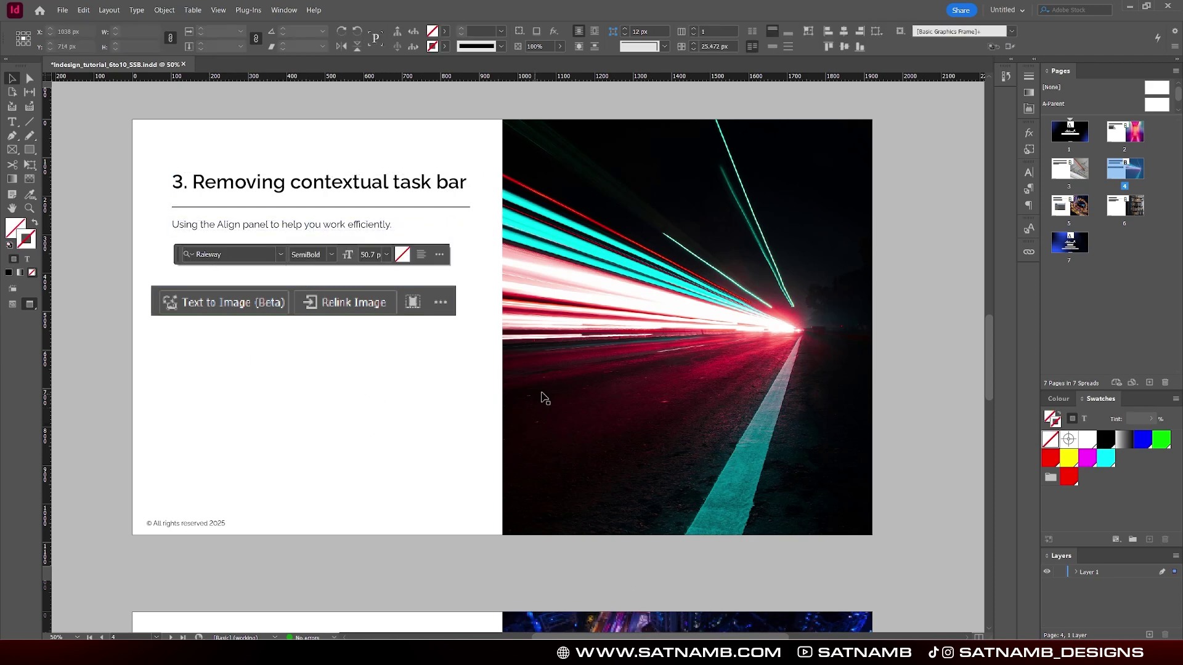
{"action": "left_click", "coordinate": [410, 383]}
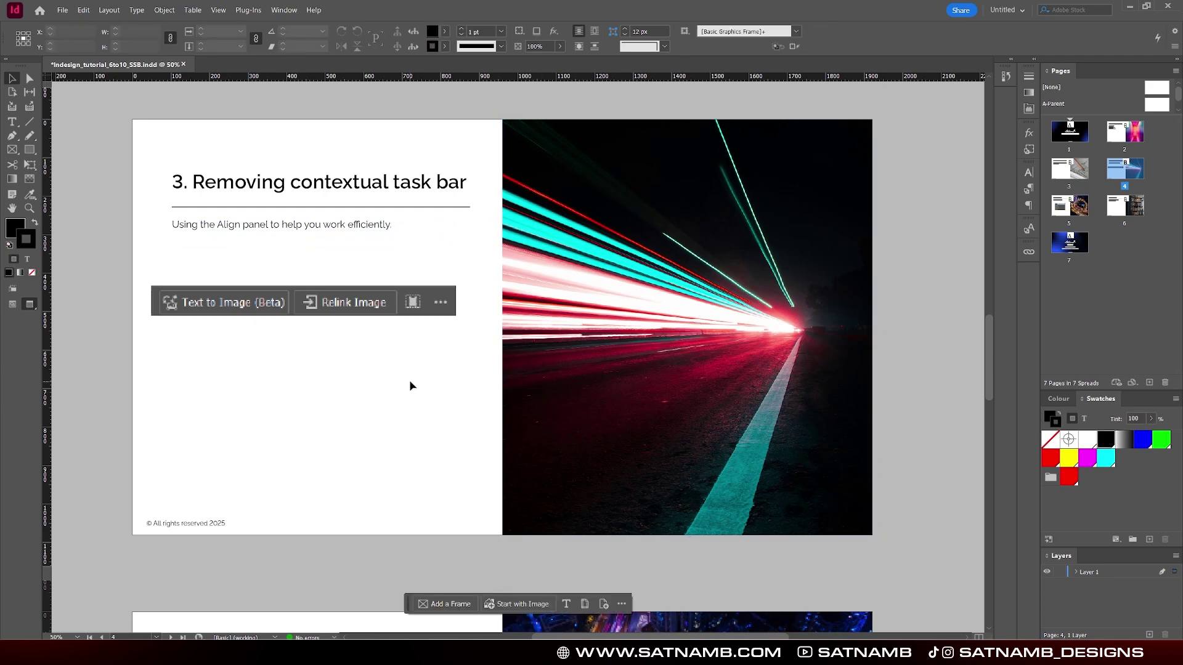
{"action": "left_click", "coordinate": [284, 10]}
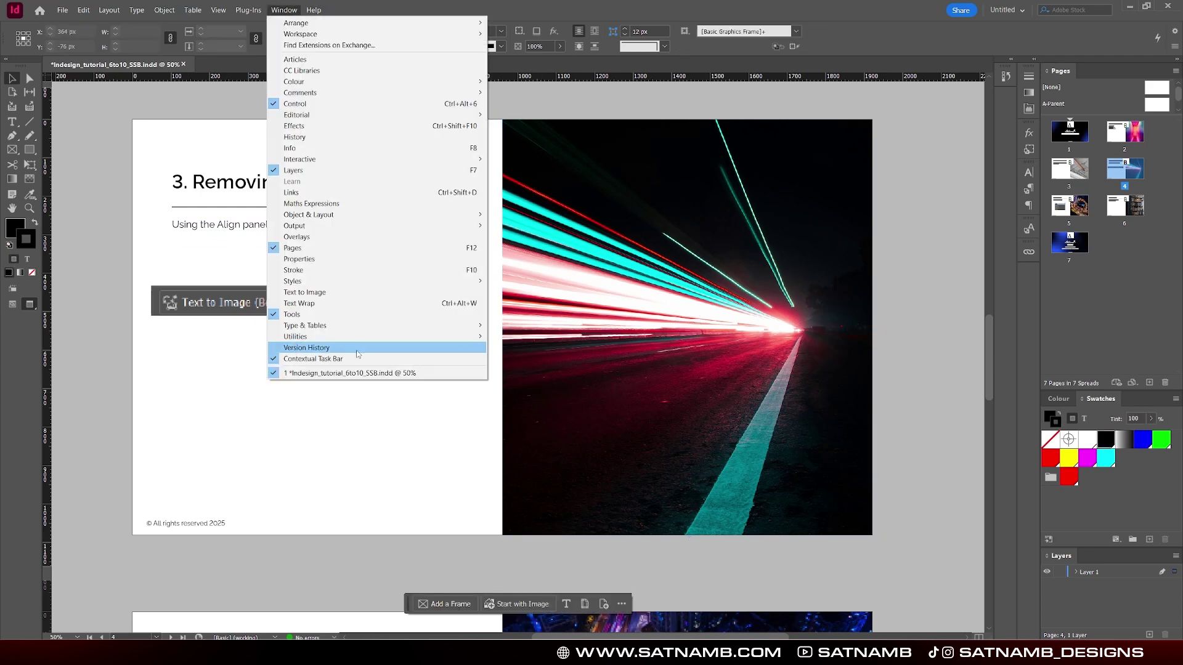
{"action": "left_click", "coordinate": [376, 362]}
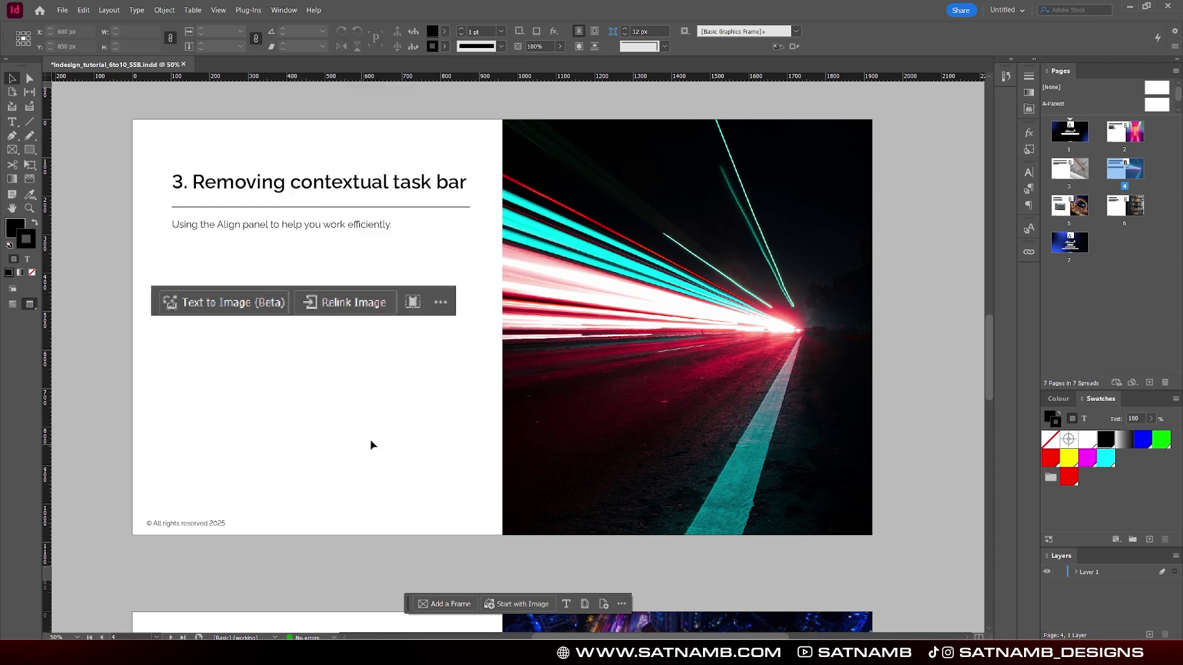
{"action": "left_click", "coordinate": [278, 11]}
{"action": "mouse_move", "coordinate": [301, 34]}
{"action": "left_click", "coordinate": [425, 68]}
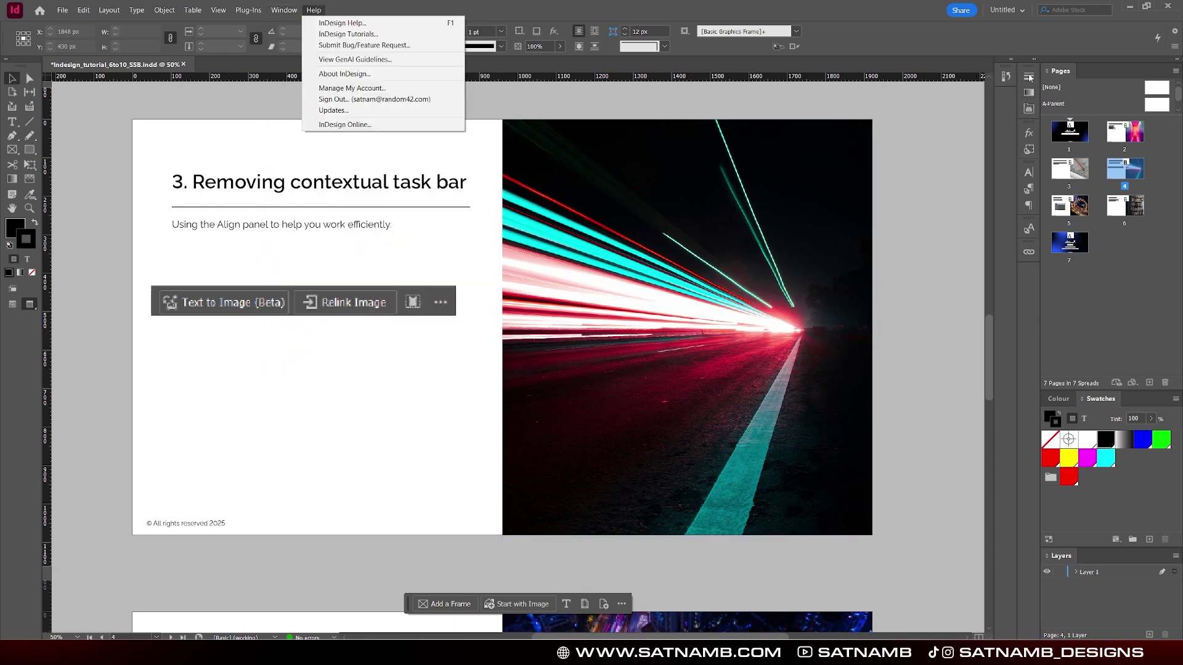
{"action": "left_click", "coordinate": [284, 10]}
{"action": "left_click", "coordinate": [317, 250]}
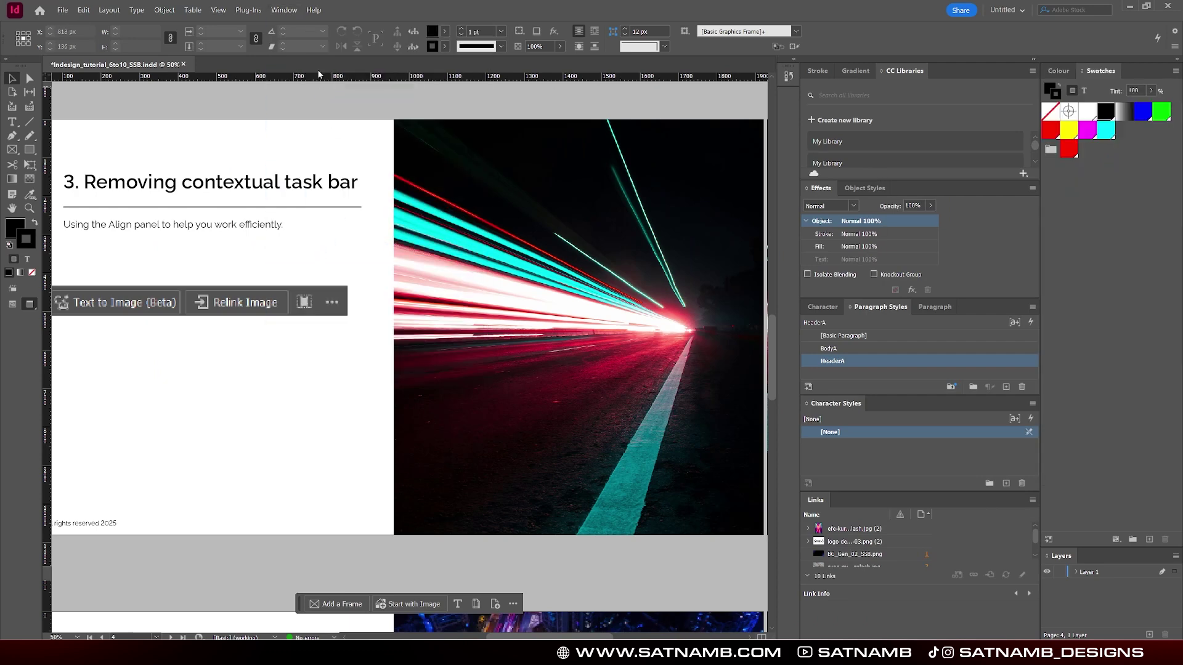
{"action": "left_click", "coordinate": [284, 10]}
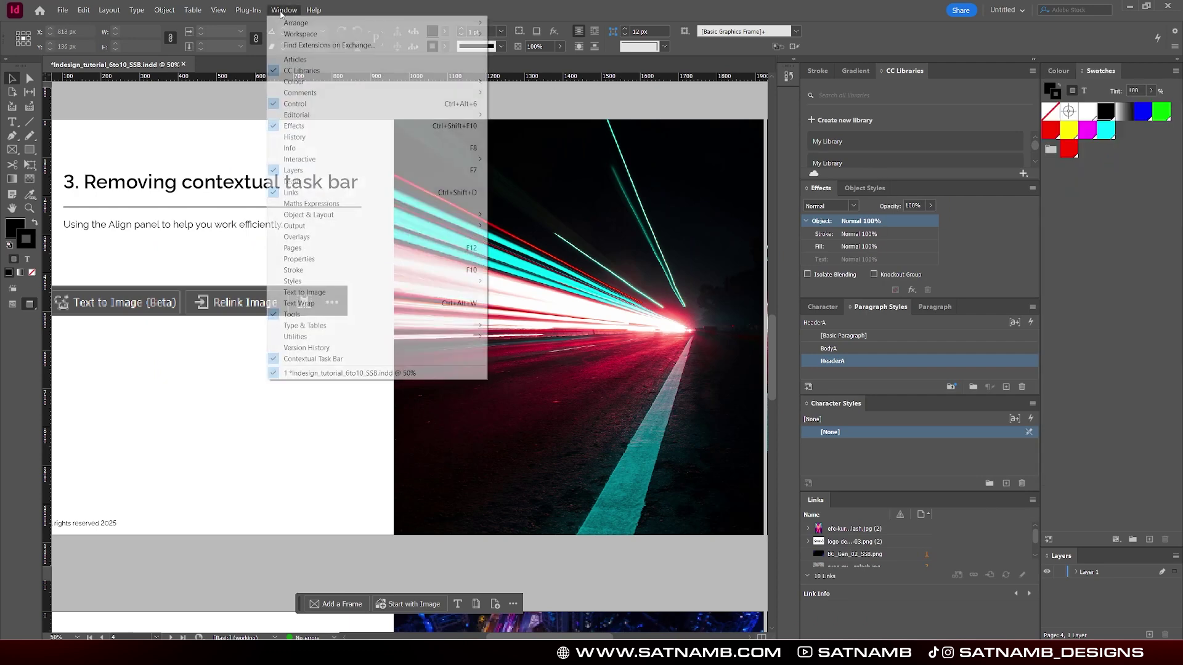
{"action": "left_click", "coordinate": [323, 248]}
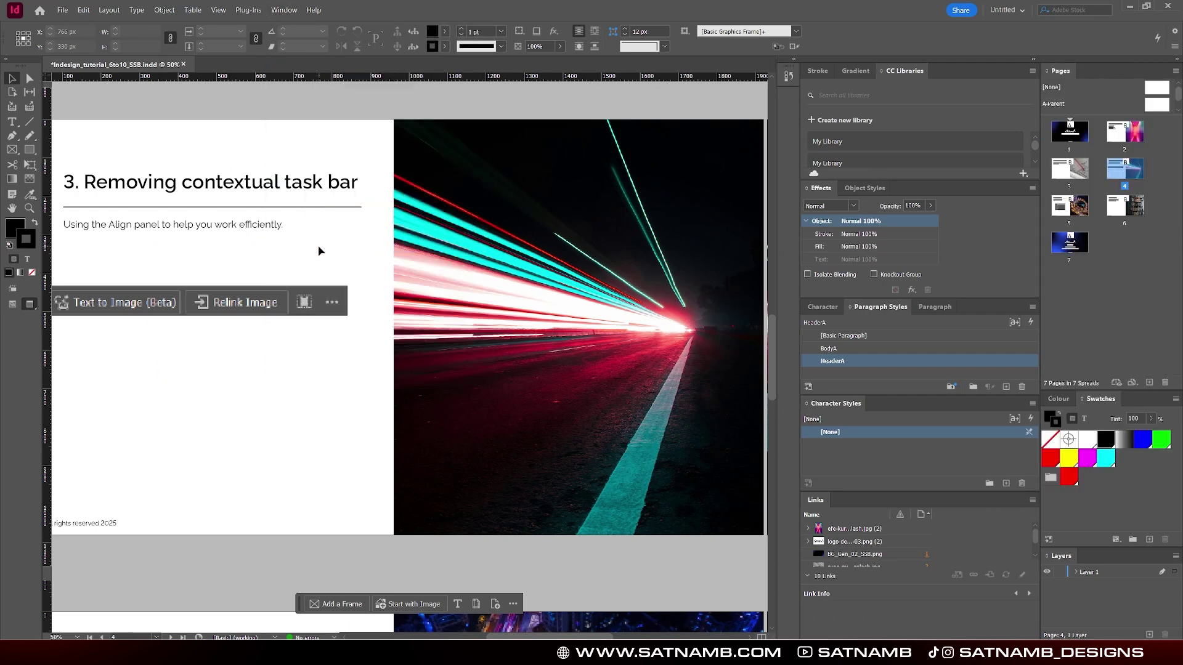
{"action": "left_click", "coordinate": [1033, 59]}
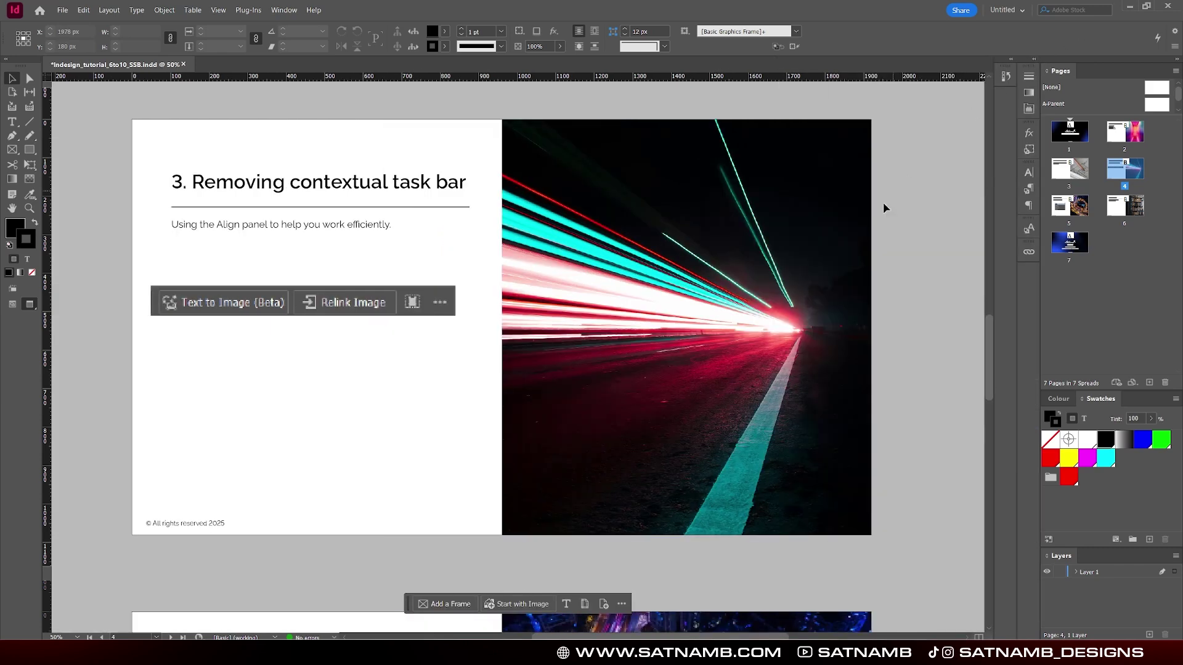
{"action": "right_click", "coordinate": [1008, 72]}
{"action": "left_click", "coordinate": [1041, 92]}
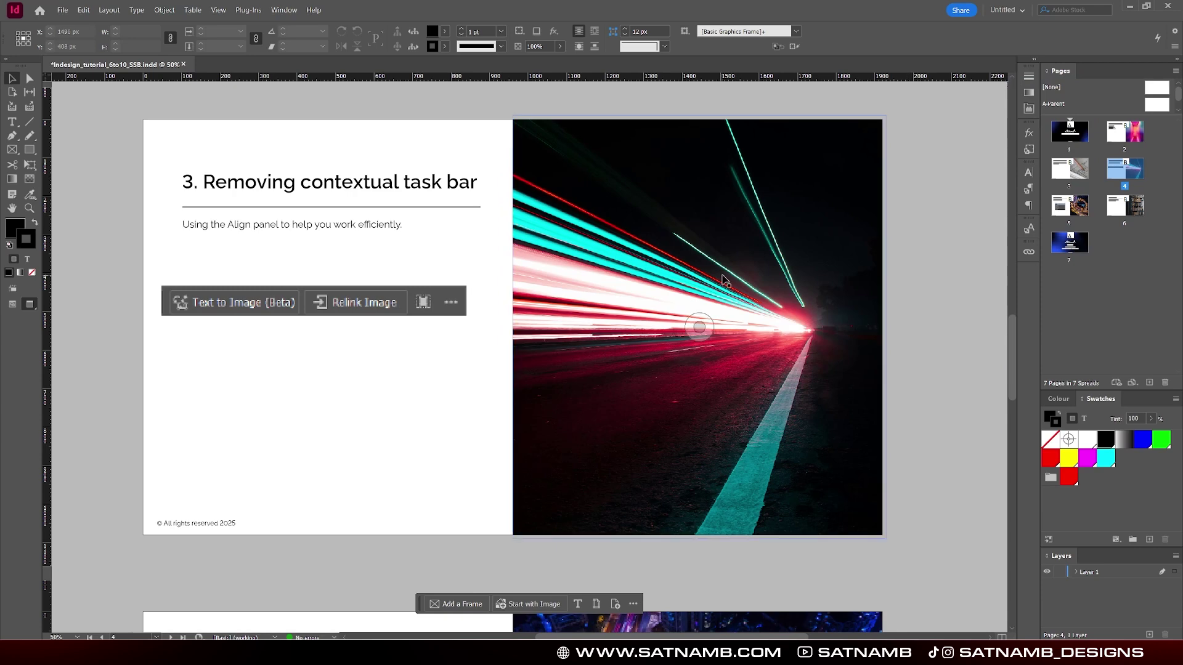
- Select the road image and task bar illustration to preview the contextual task bar, then deselect
{"action": "key", "text": "Tab"}
{"action": "key", "text": "Tab"}
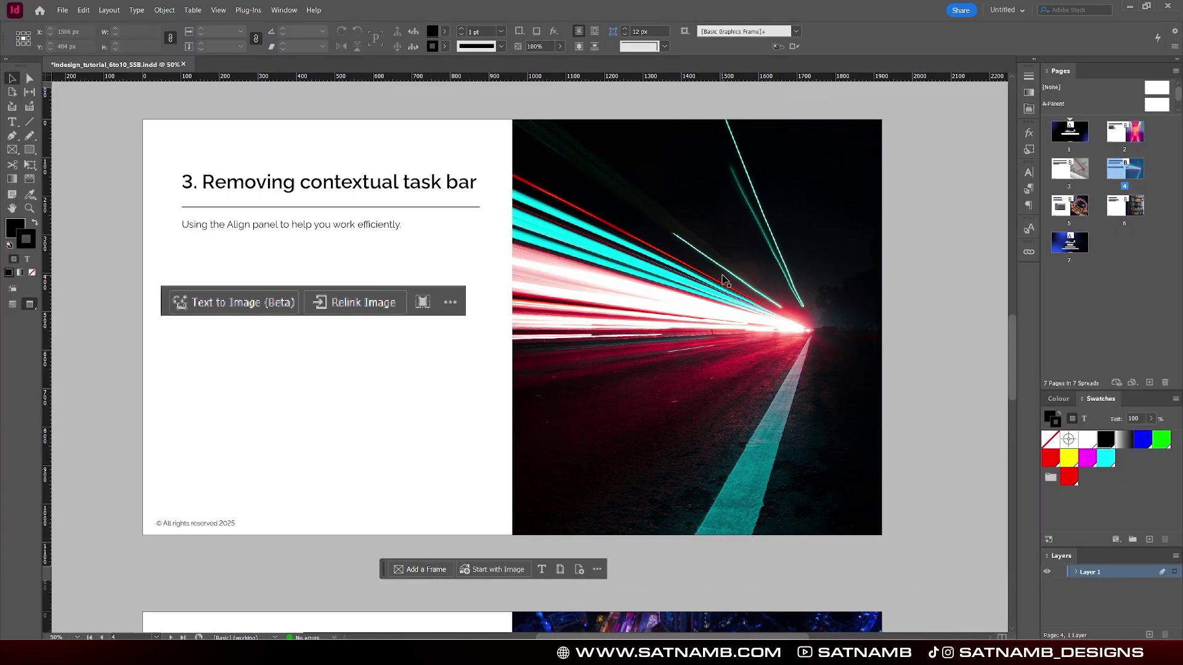
{"action": "scroll", "coordinate": [922, 308], "scroll_direction": "down", "scroll_amount": 2}
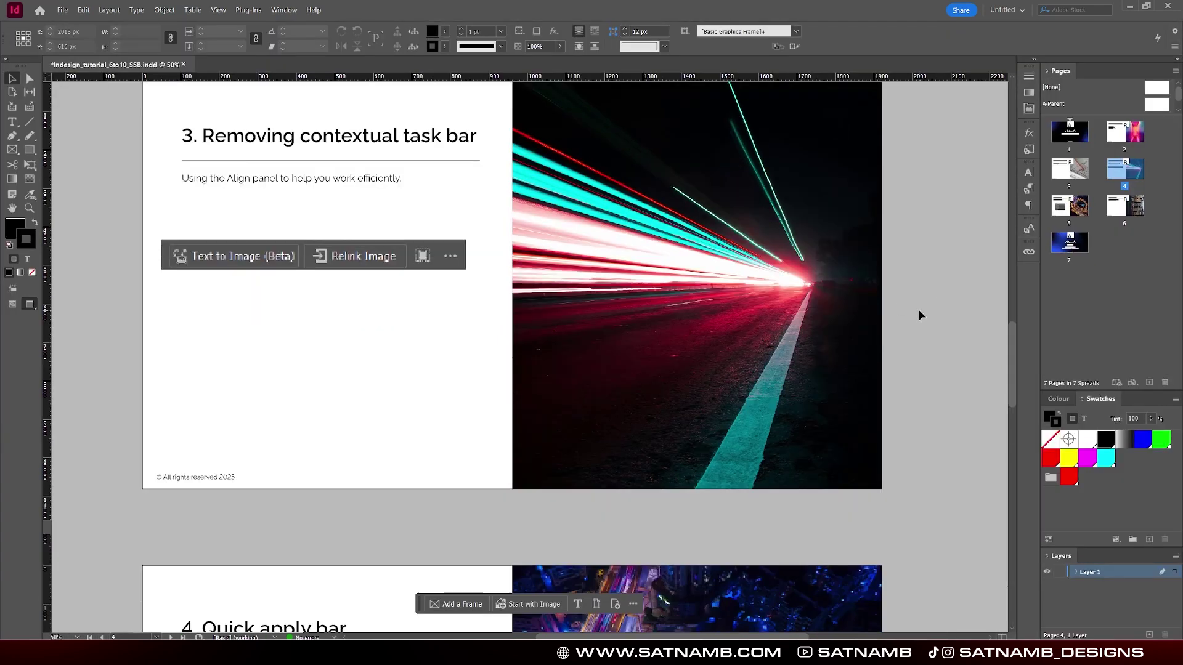
{"action": "scroll", "coordinate": [918, 309], "scroll_direction": "up", "scroll_amount": 2}
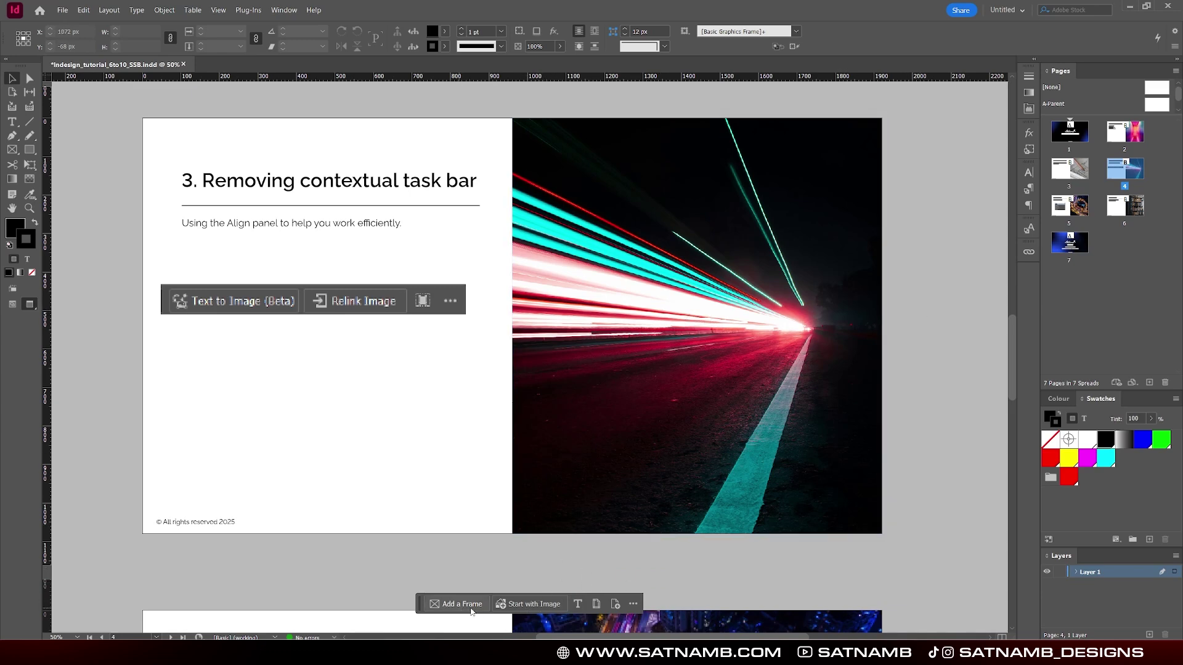
{"action": "left_click", "coordinate": [584, 509]}
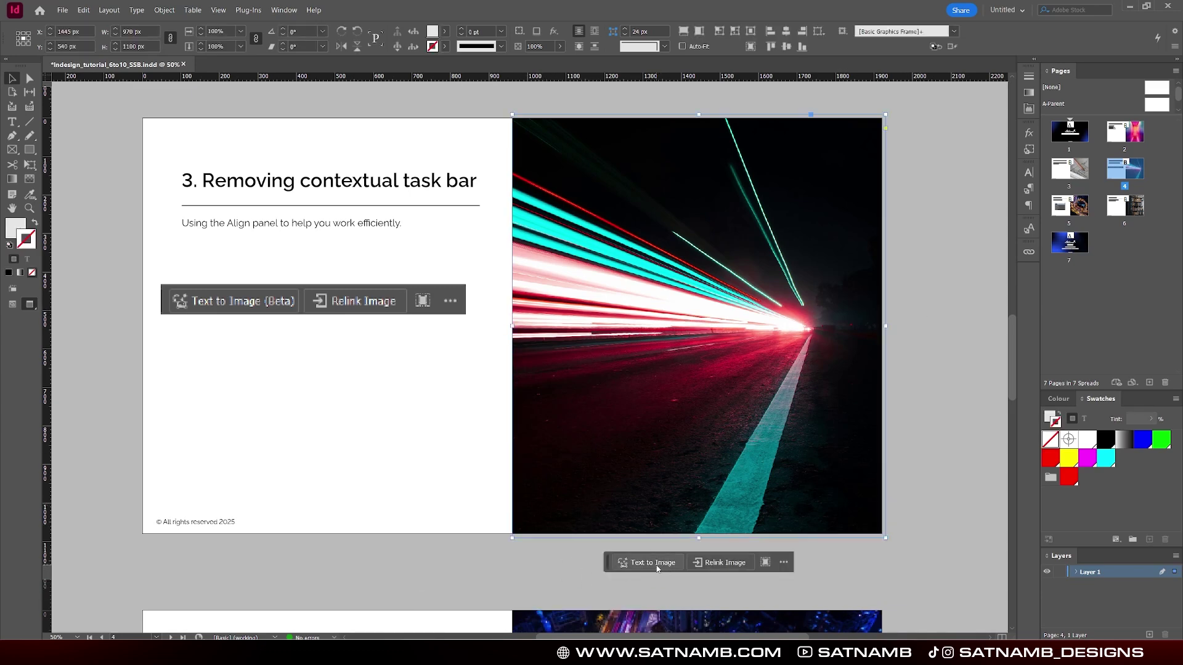
{"action": "left_click", "coordinate": [394, 312]}
{"action": "left_click", "coordinate": [373, 399]}
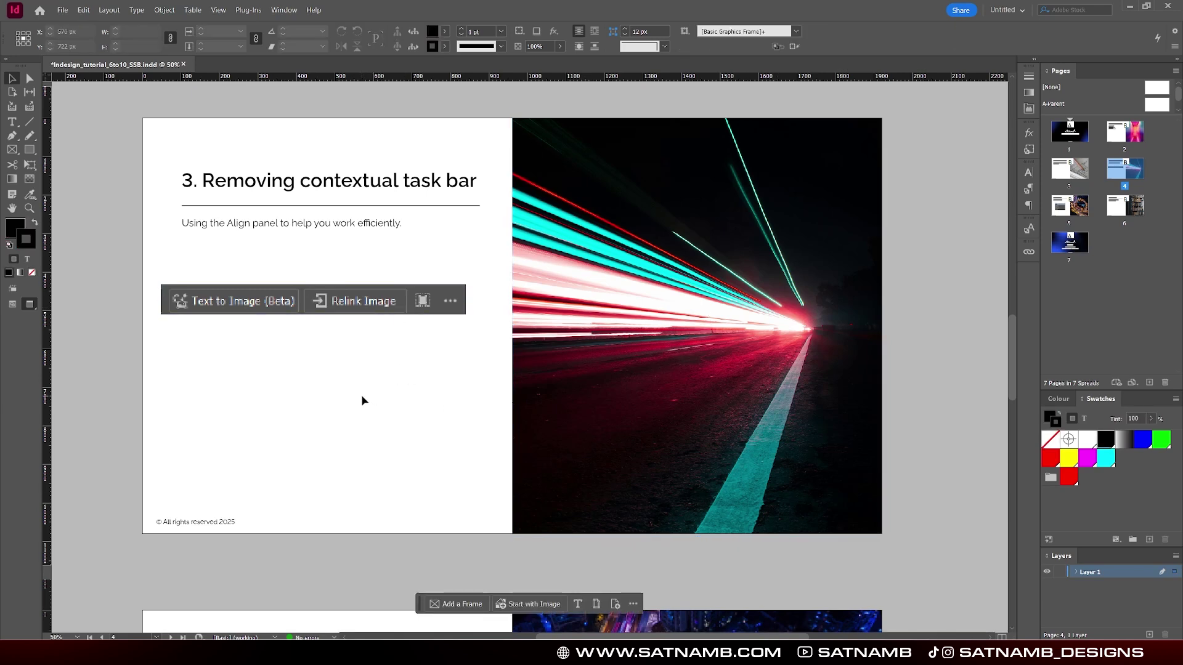
- Check the subtitle's Raleway font styles and the illustration's extra task bar options, then deselect
{"action": "left_click", "coordinate": [376, 226]}
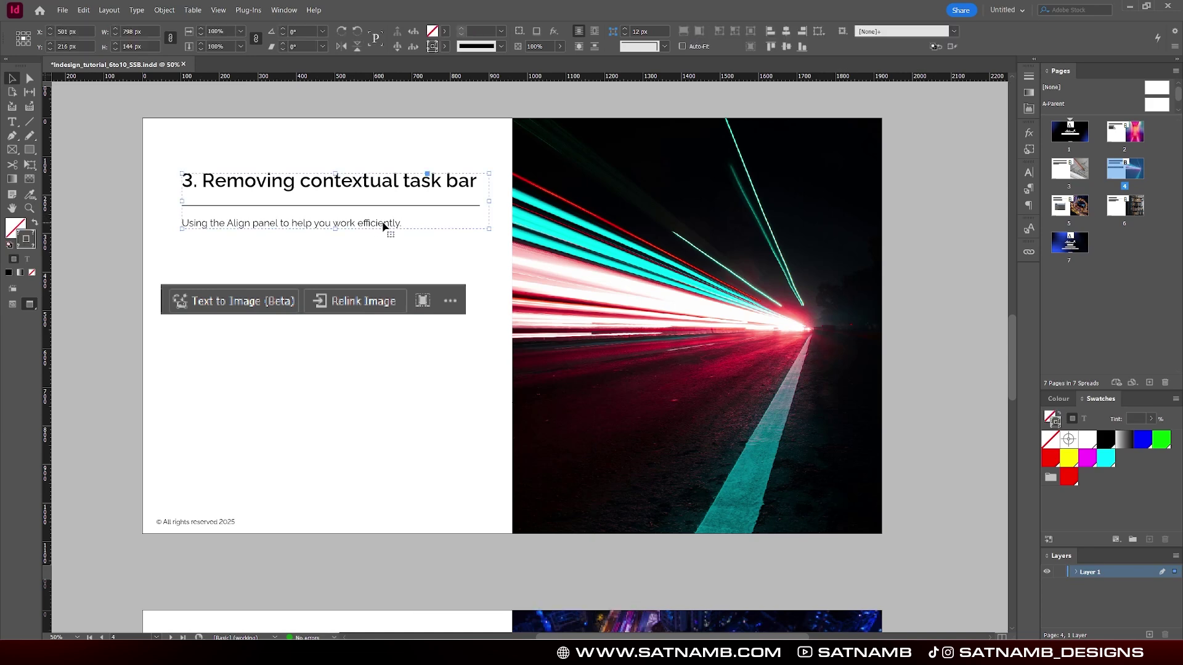
{"action": "double_click", "coordinate": [383, 226]}
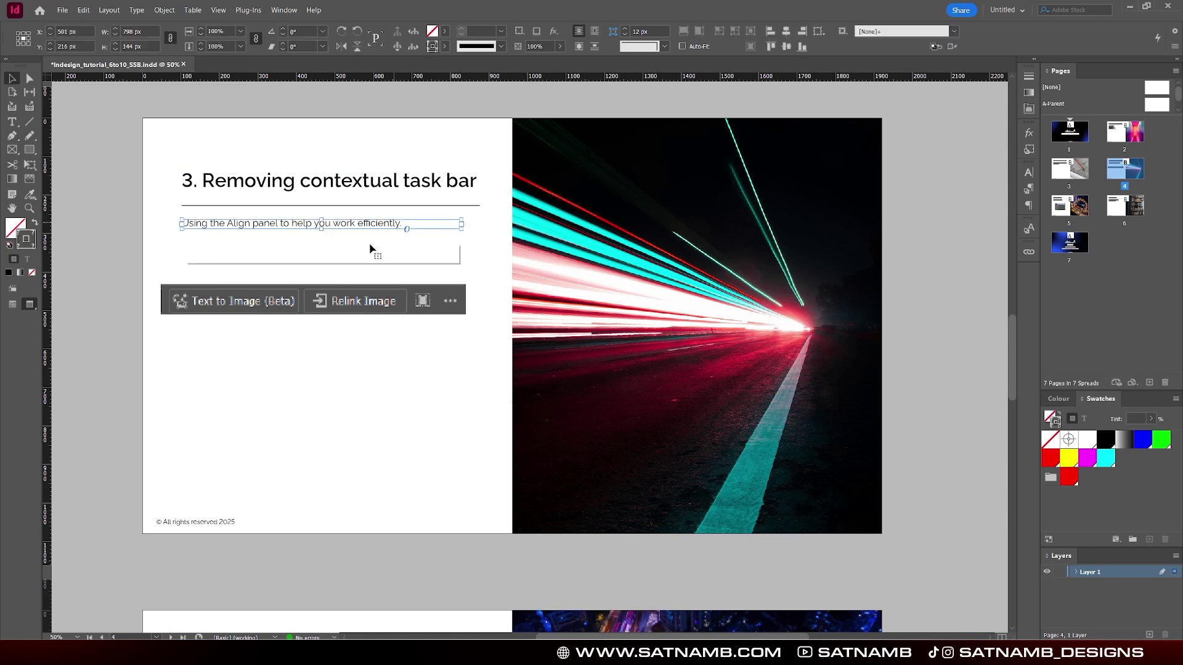
{"action": "left_click", "coordinate": [341, 254]}
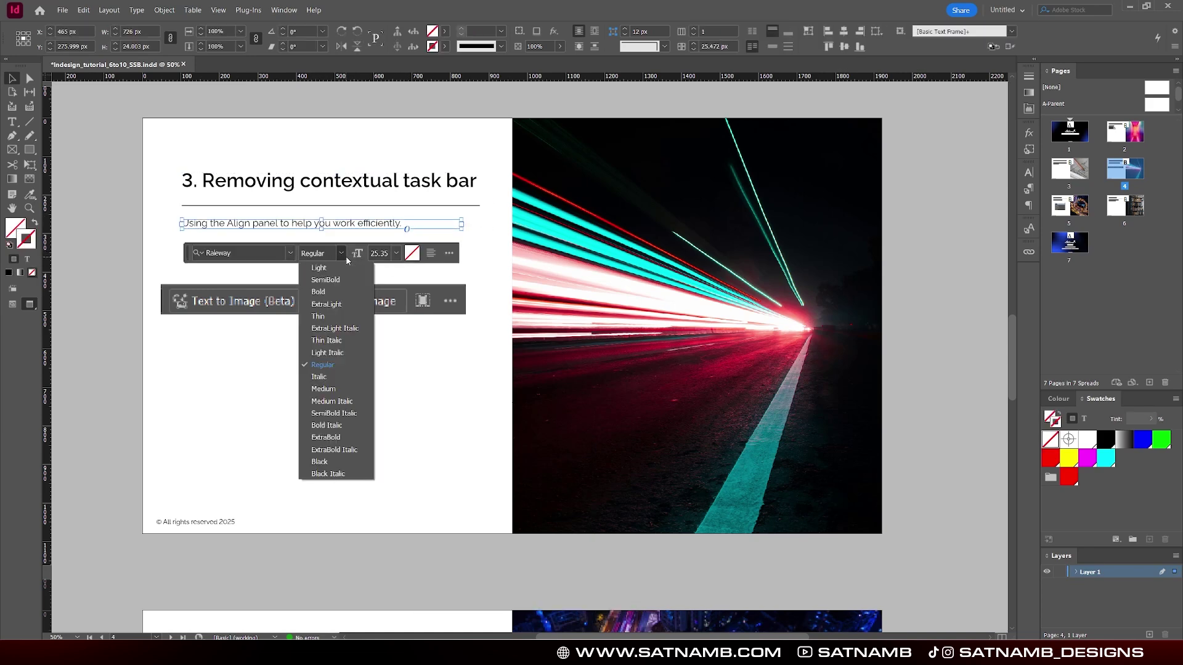
{"action": "left_click", "coordinate": [435, 352]}
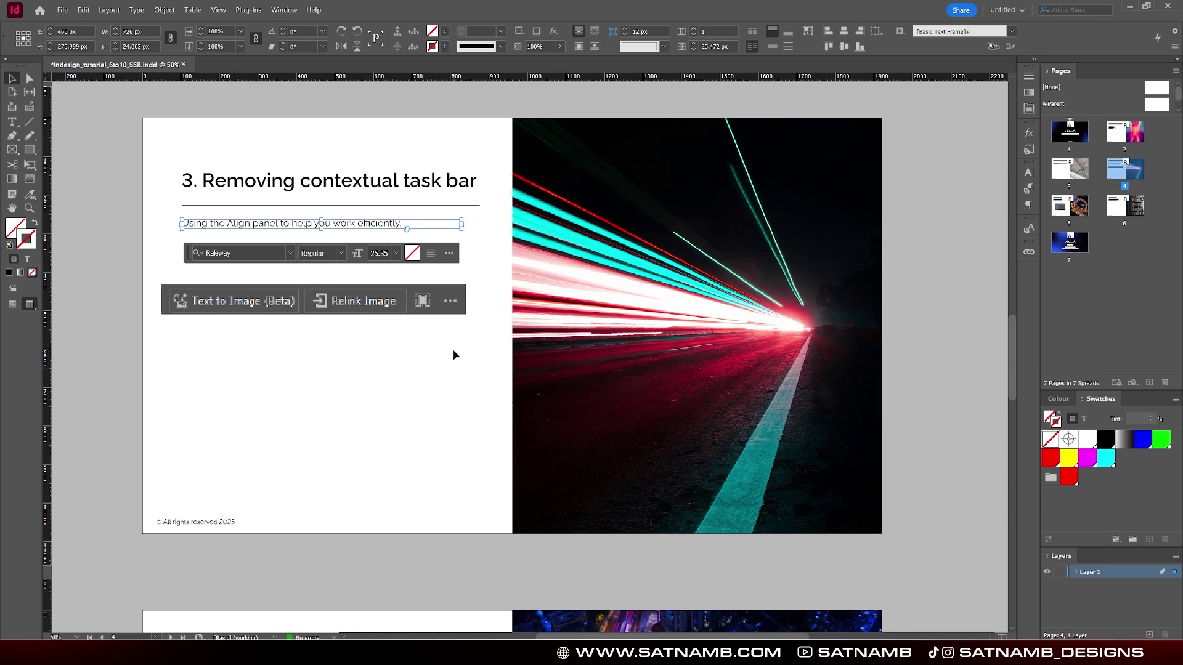
{"action": "left_click", "coordinate": [429, 308]}
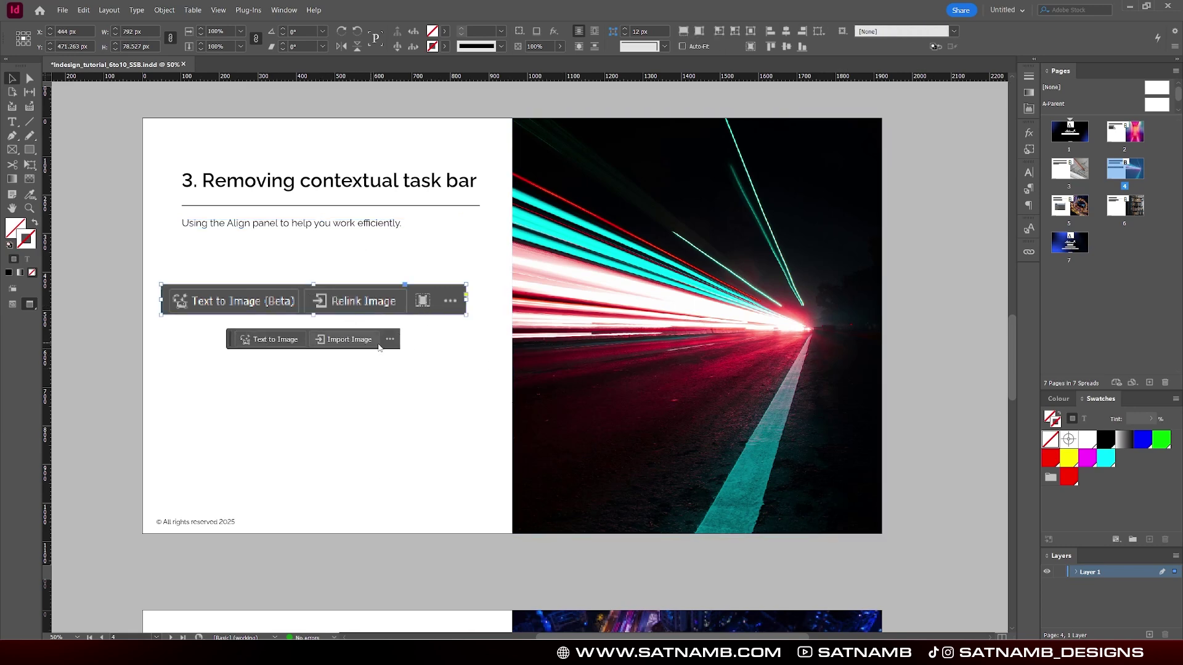
{"action": "left_click", "coordinate": [393, 343]}
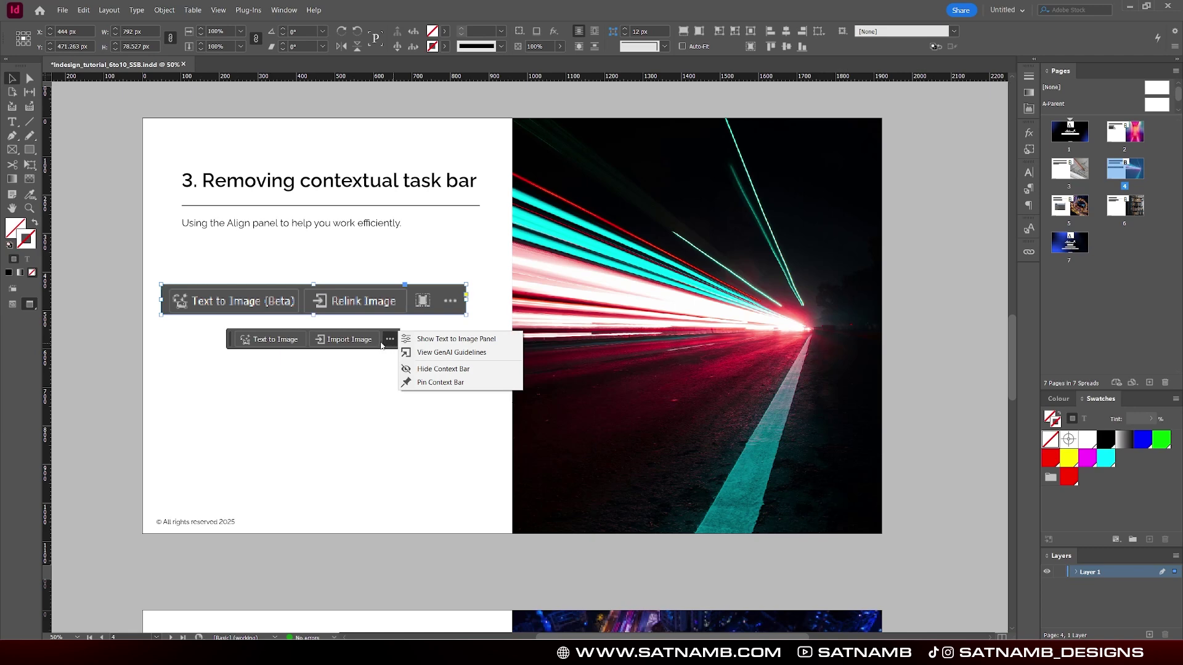
{"action": "left_click", "coordinate": [352, 372]}
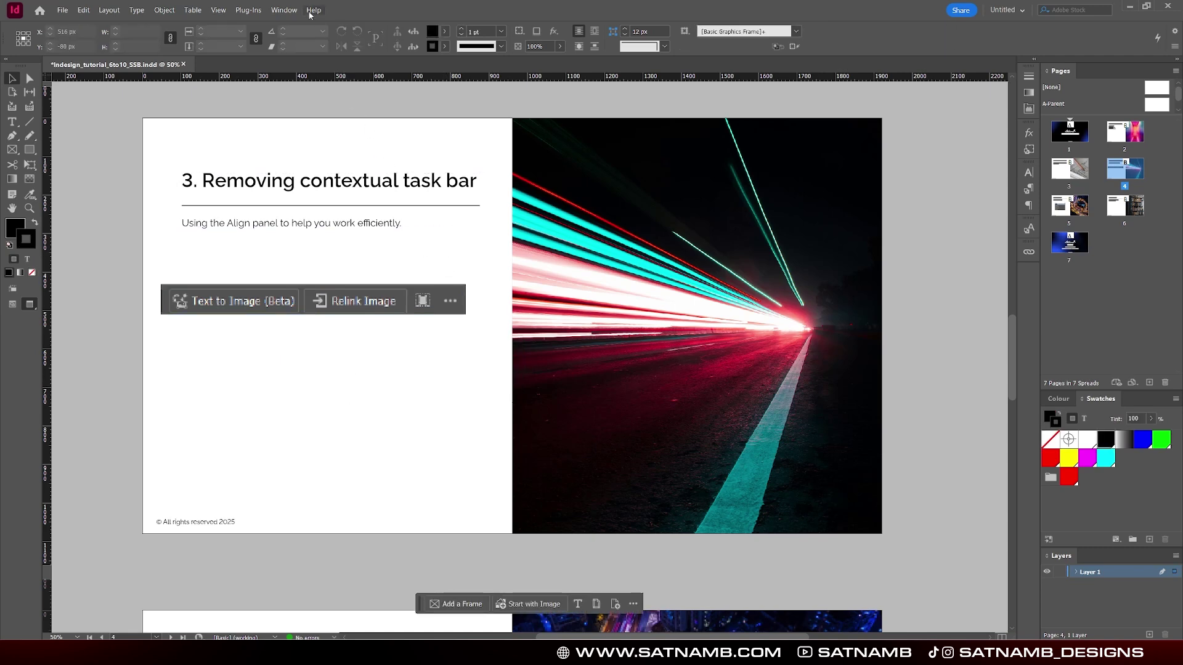
{"action": "left_click", "coordinate": [284, 10]}
- Turn off the contextual task bar and switch the view to High Quality Display
{"action": "left_click", "coordinate": [332, 359]}
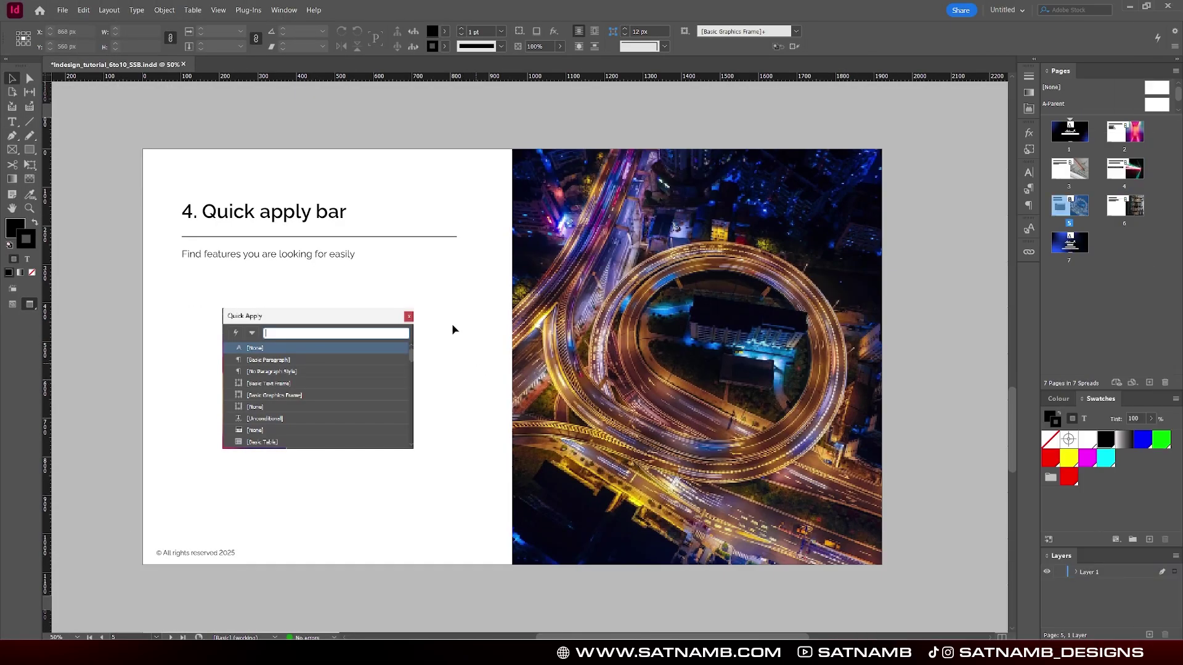
{"action": "left_click", "coordinate": [218, 10]}
{"action": "mouse_move", "coordinate": [331, 173]}
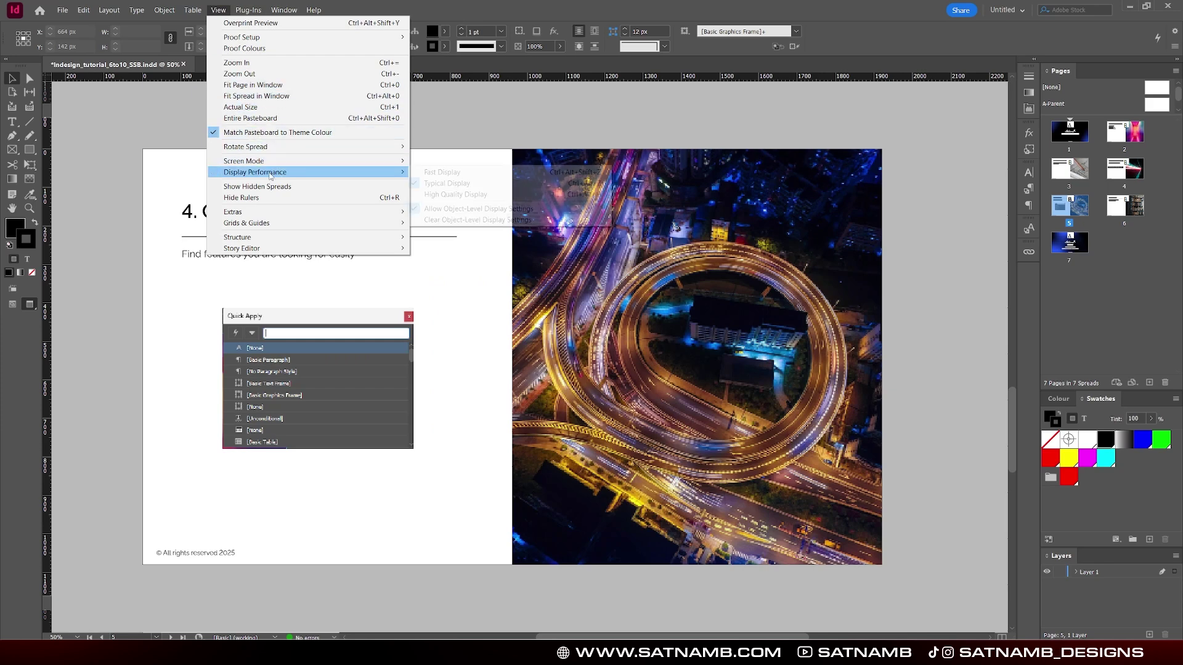
{"action": "left_click", "coordinate": [449, 195]}
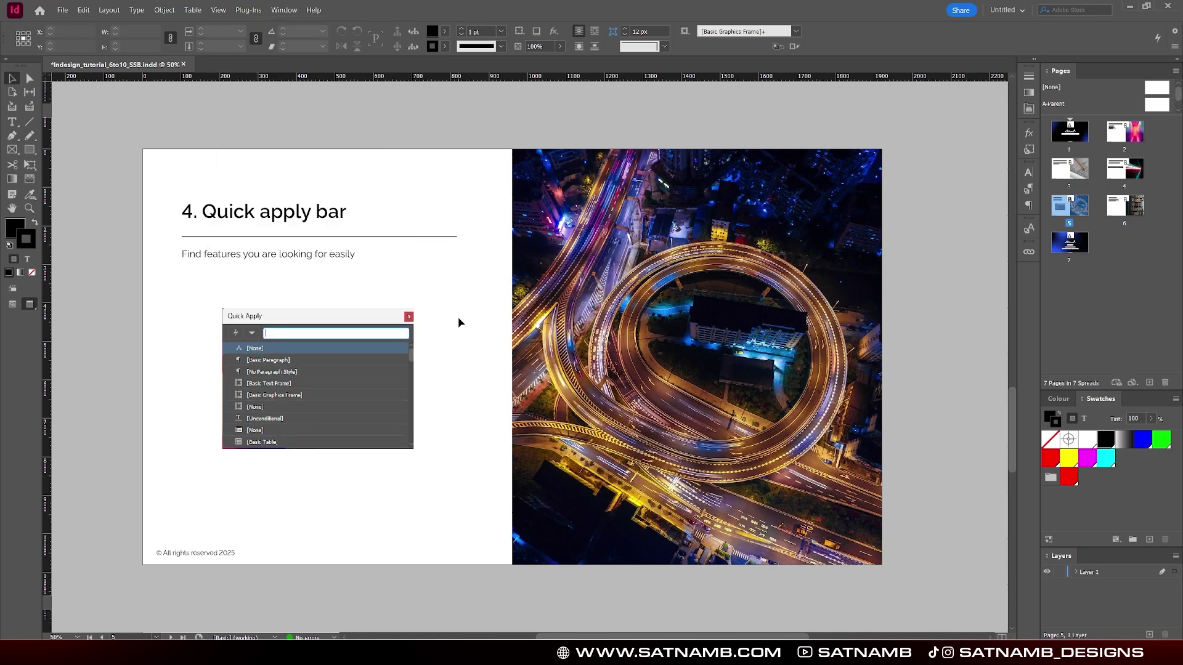
- Search Quick Apply for 'display perfomance' and apply Typical Display
{"action": "key", "text": "ctrl+Return"}
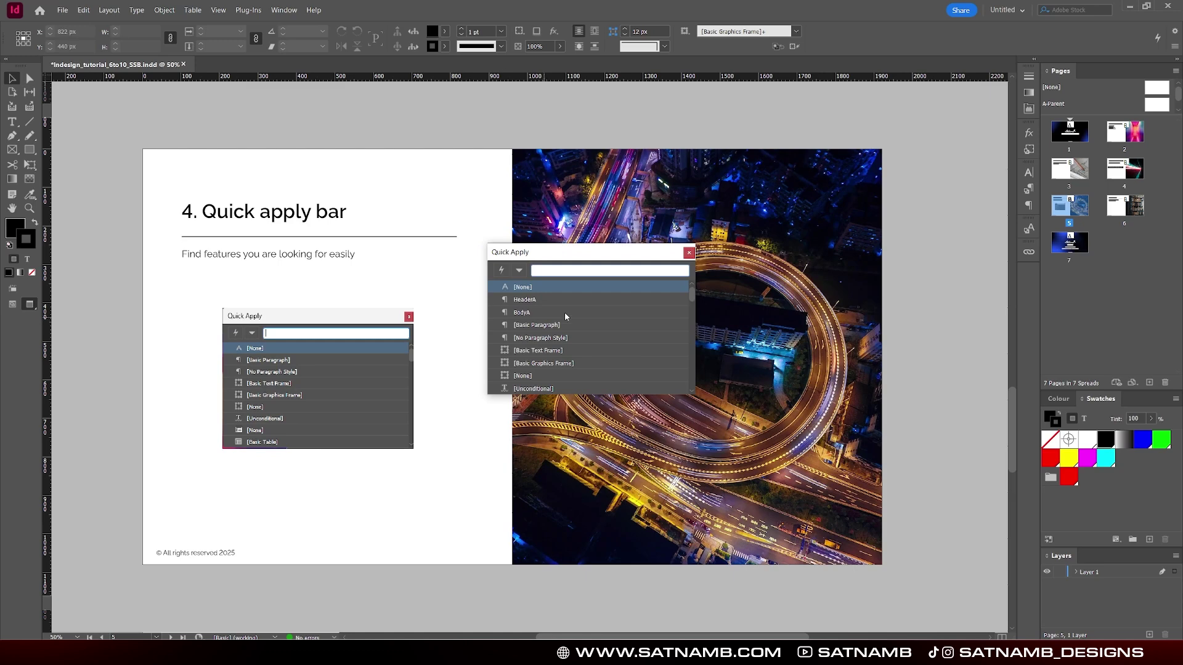
{"action": "scroll", "coordinate": [609, 356], "scroll_direction": "down", "scroll_amount": 4}
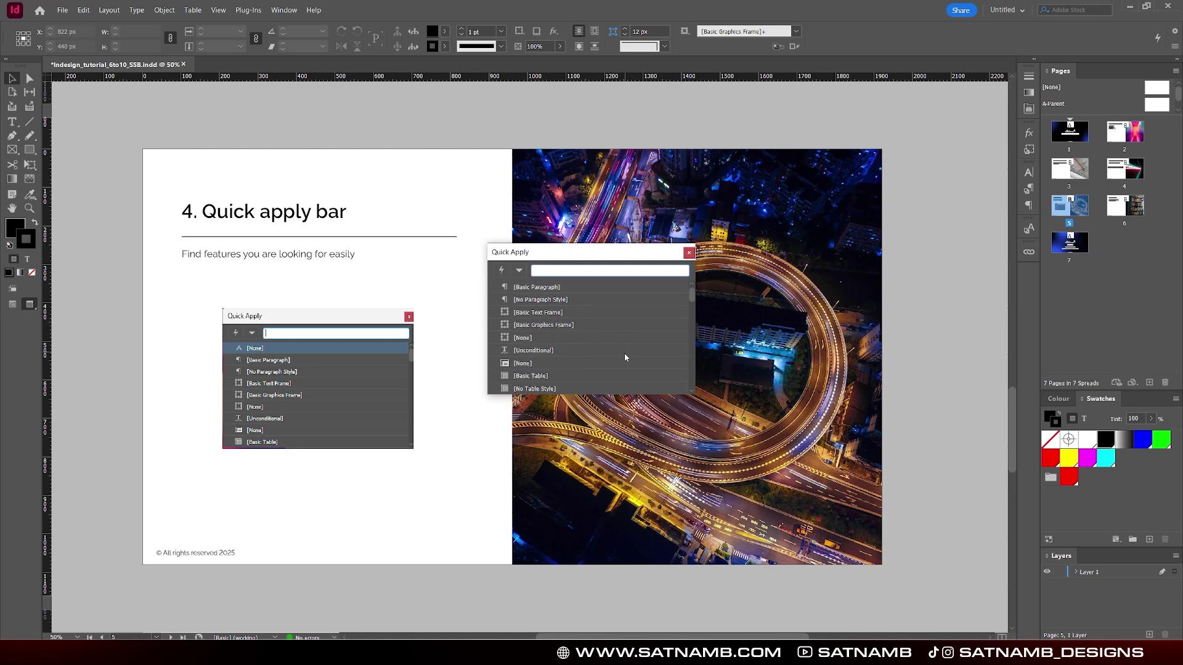
{"action": "scroll", "coordinate": [579, 311], "scroll_direction": "down", "scroll_amount": 2}
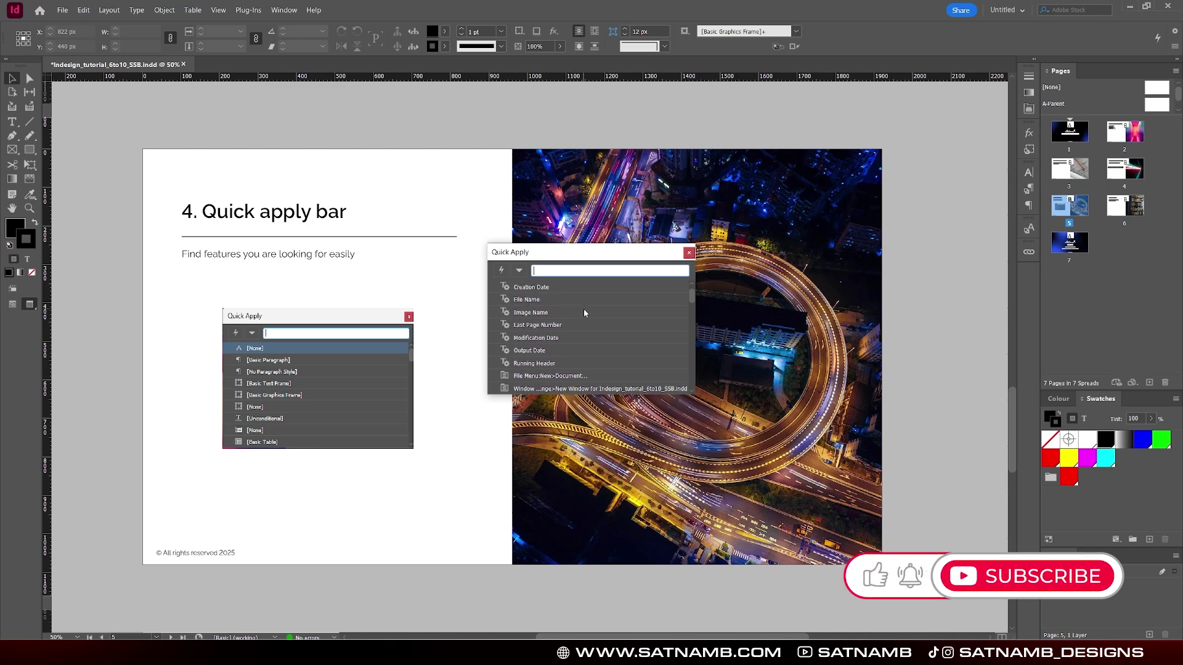
{"action": "scroll", "coordinate": [577, 326], "scroll_direction": "up", "scroll_amount": 1}
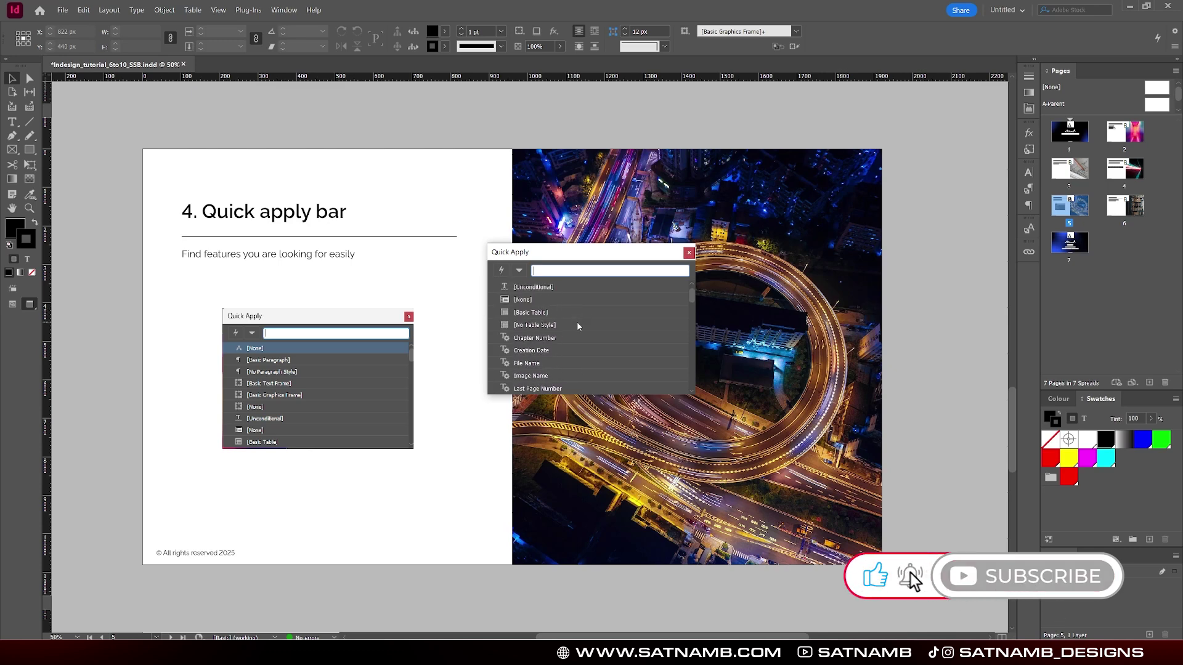
{"action": "type", "text": "dis"}
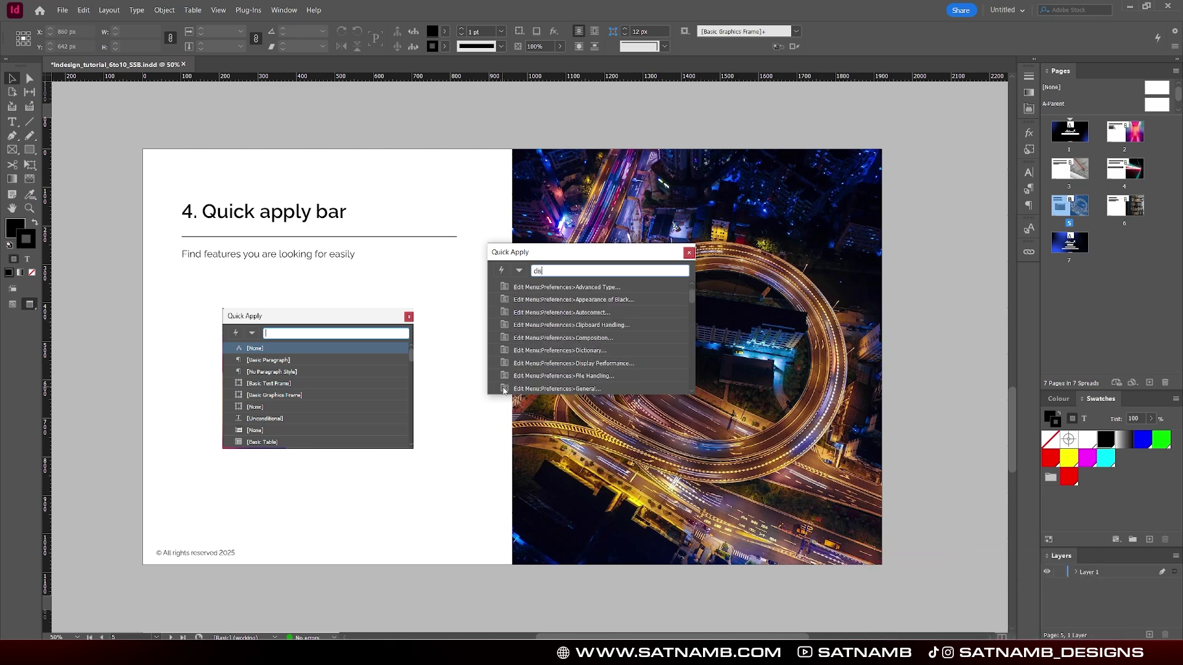
{"action": "type", "text": "play perfo"}
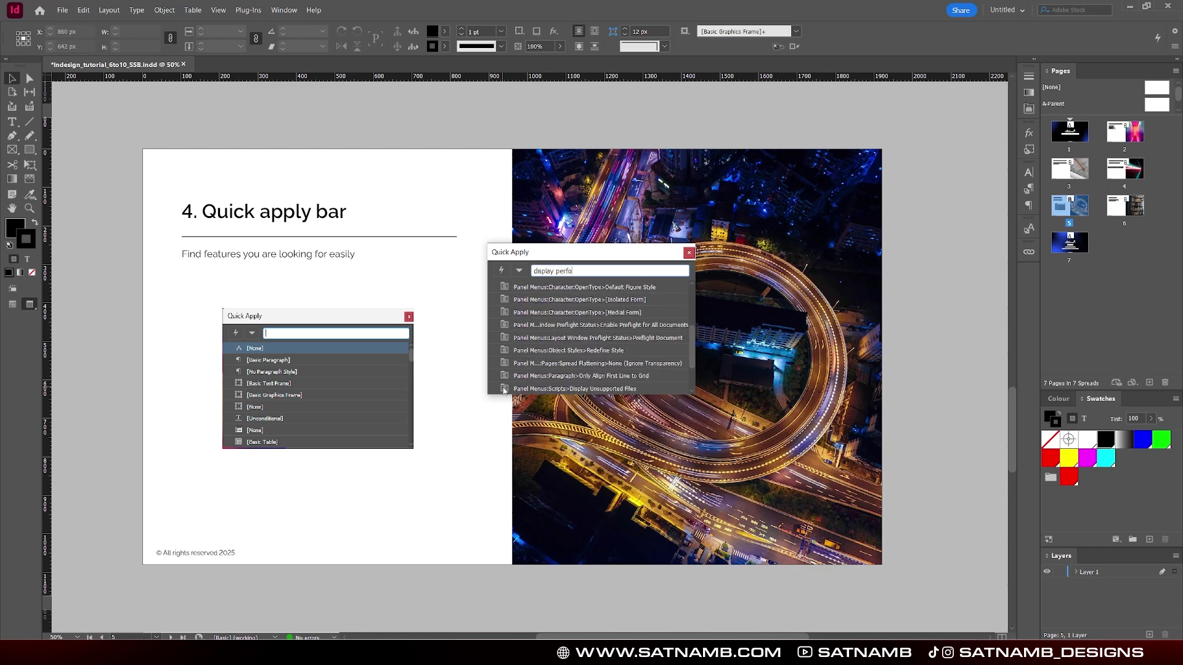
{"action": "type", "text": "mance"}
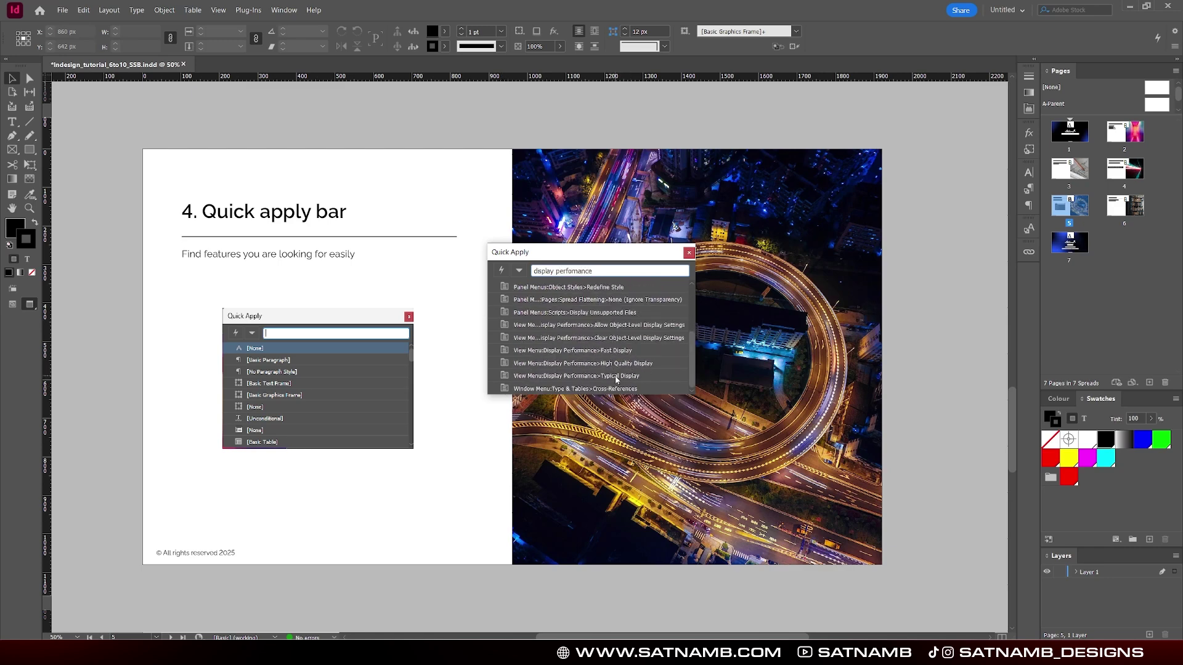
{"action": "left_click", "coordinate": [597, 381]}
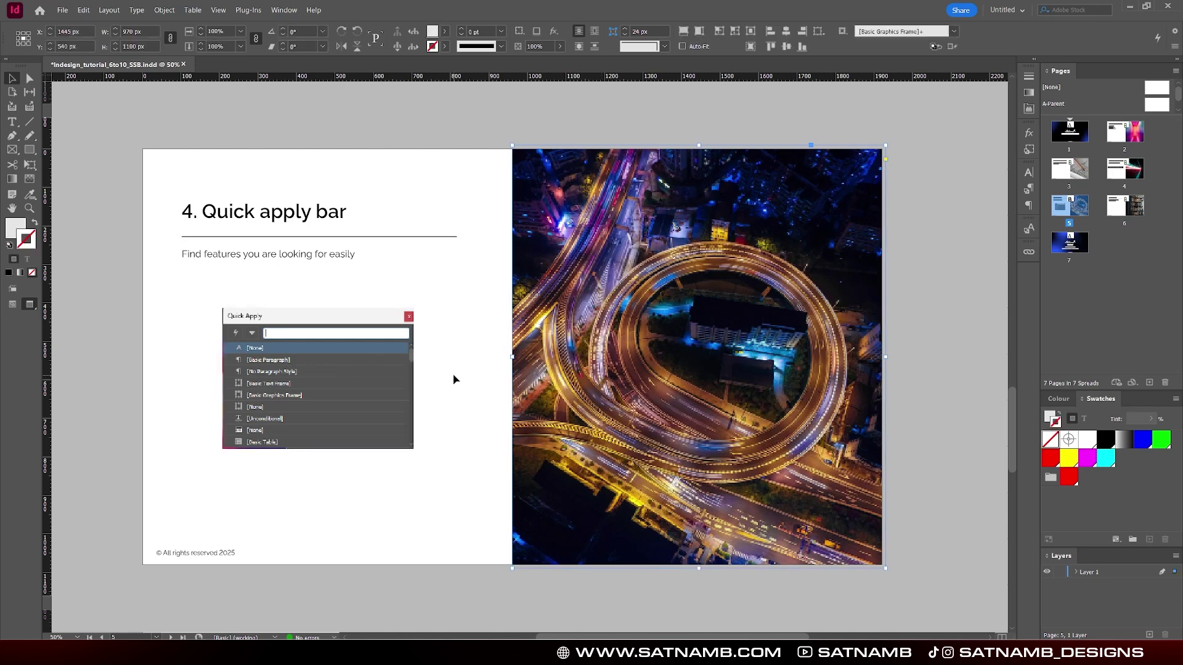
{"action": "left_click", "coordinate": [341, 290]}
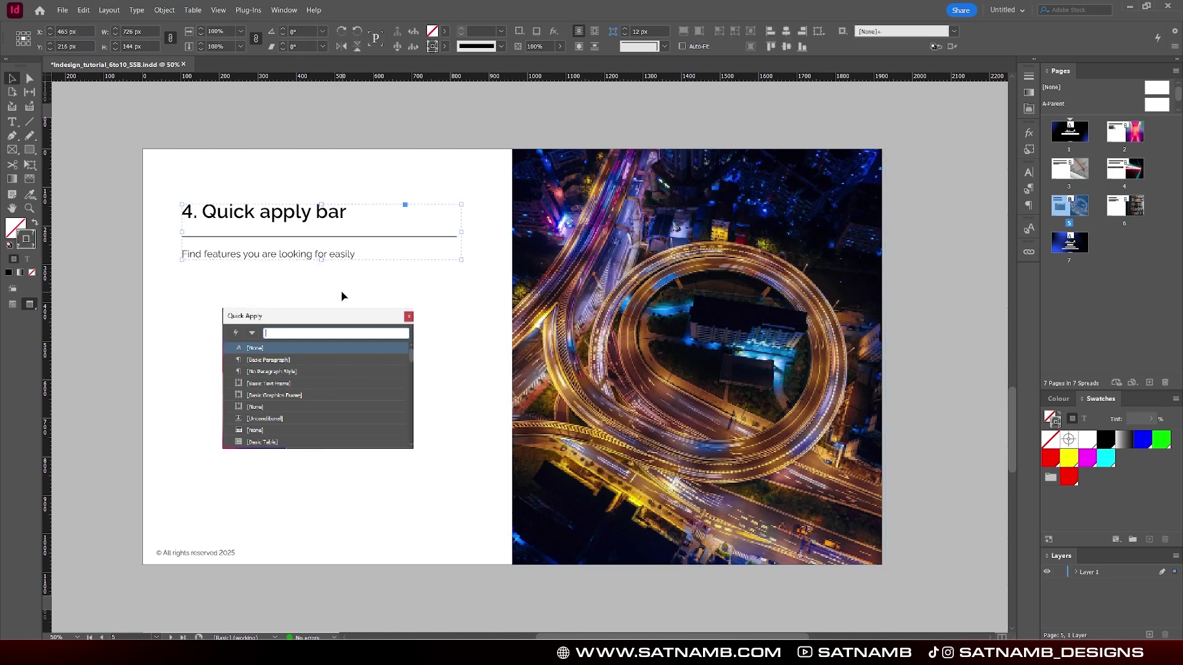
{"action": "left_click", "coordinate": [383, 268]}
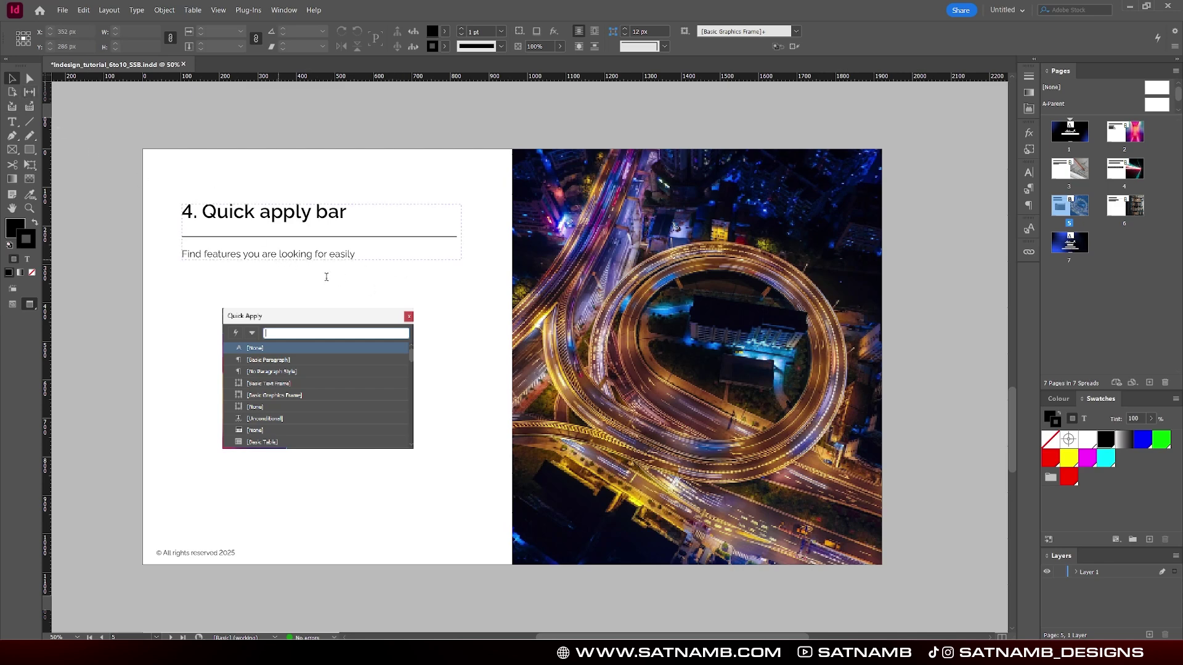
- Select the subtitle text and apply the HeaderA paragraph style via Quick Apply
{"action": "double_click", "coordinate": [321, 253]}
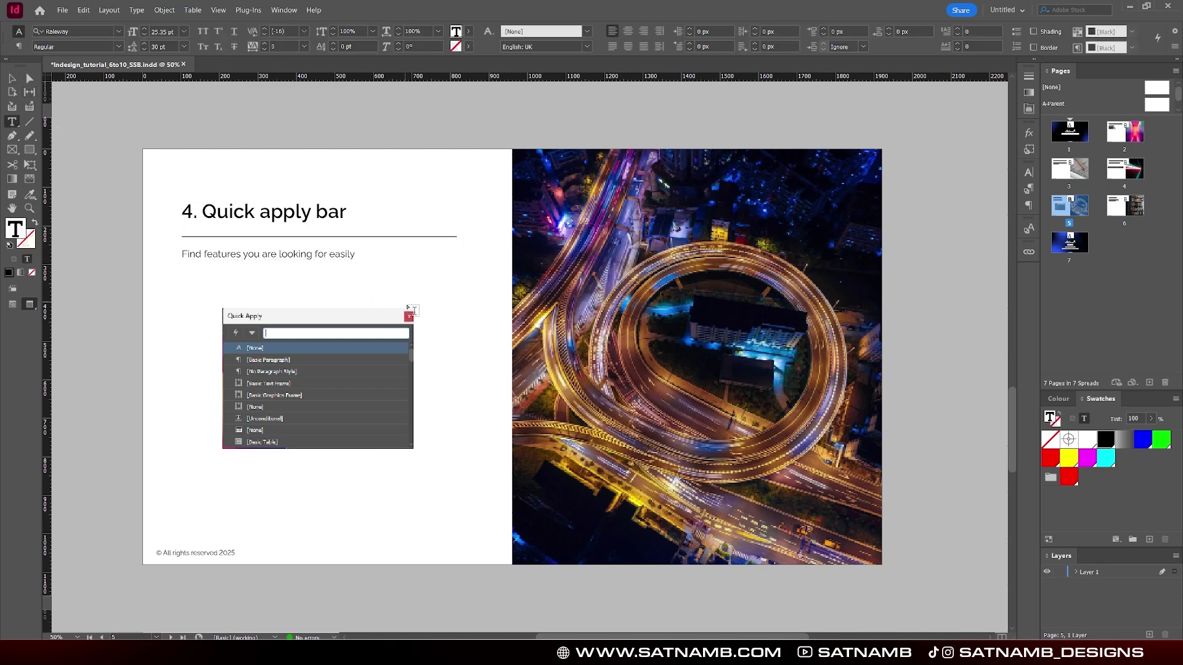
{"action": "key", "text": "ctrl+a"}
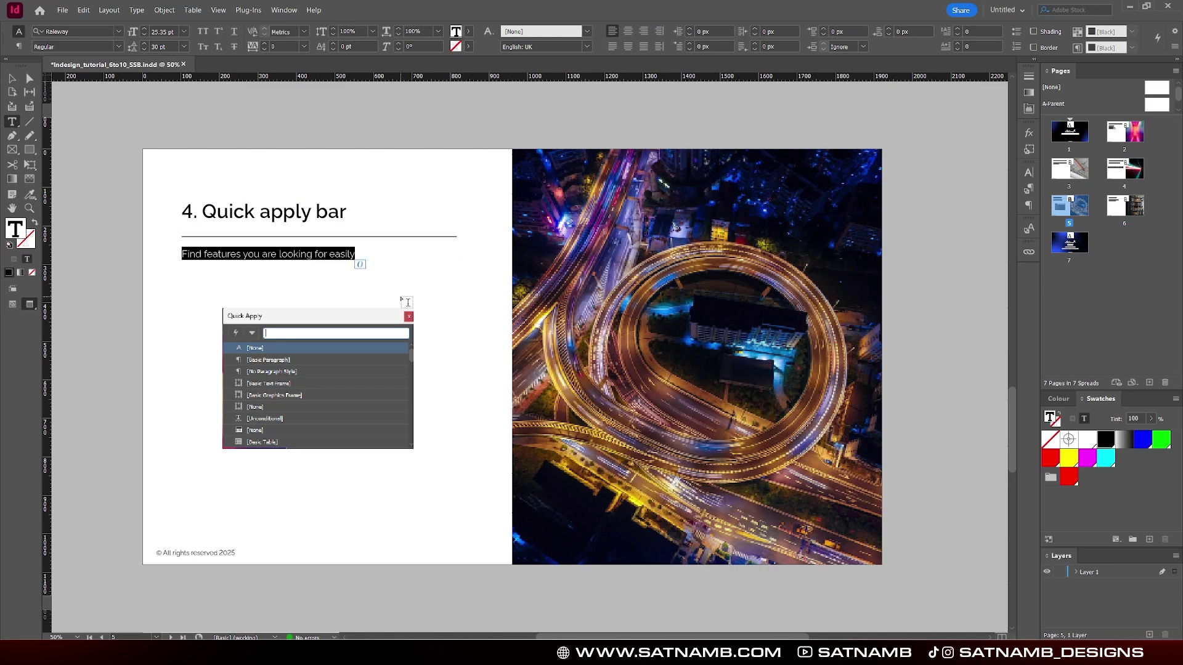
{"action": "key", "text": "ctrl+Return"}
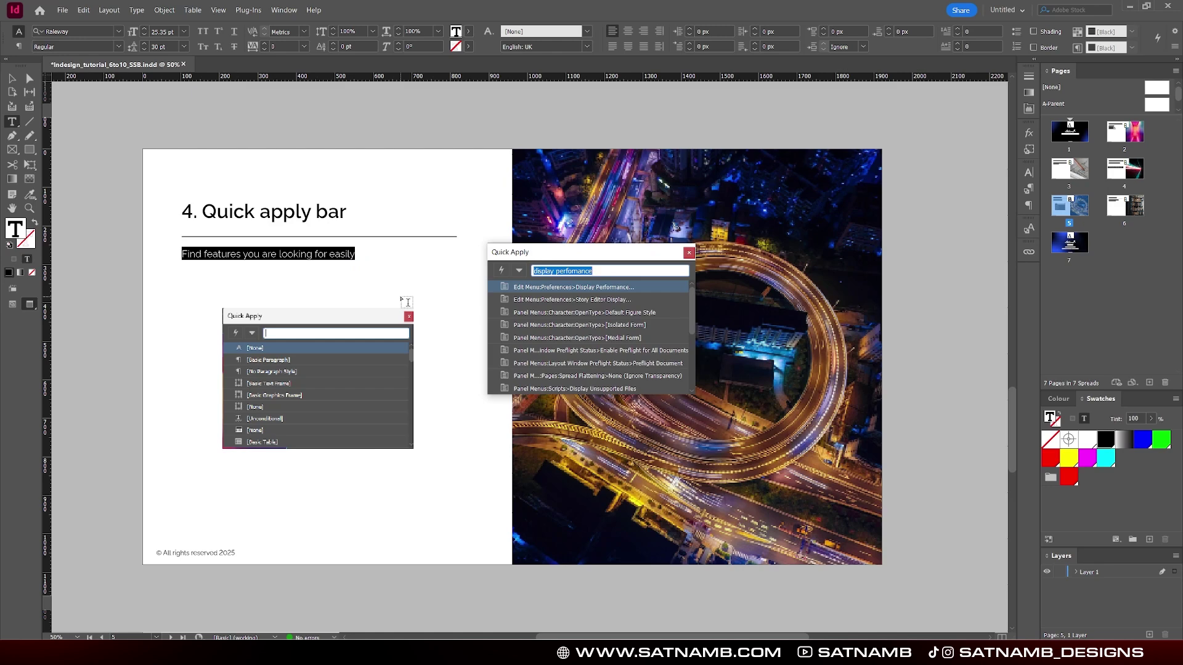
{"action": "type", "text": "head"}
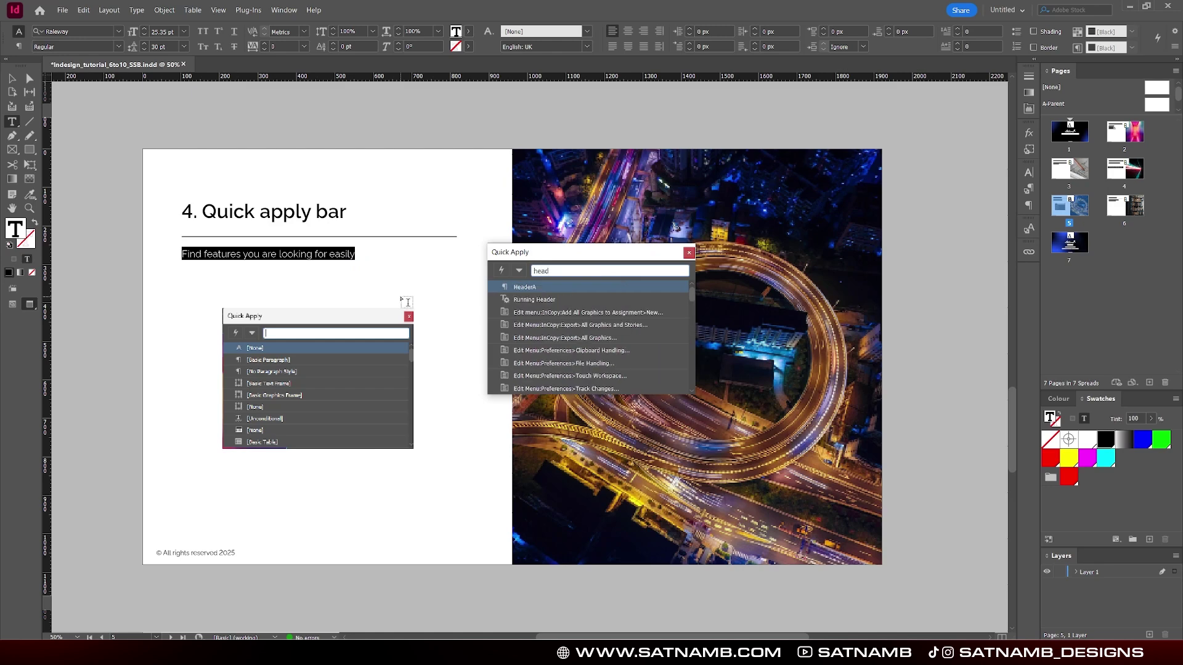
{"action": "left_click", "coordinate": [563, 287]}
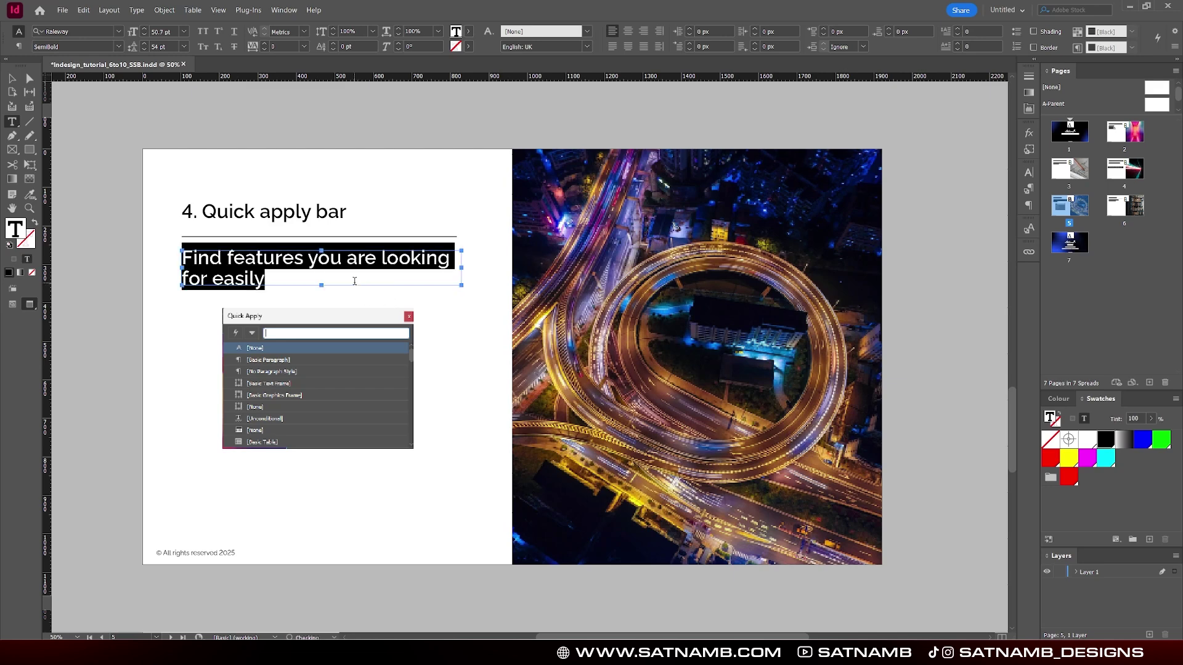
- Reselect the whole subtitle and apply the BodyA style with Quick Apply
{"action": "left_click", "coordinate": [464, 312]}
{"action": "left_click", "coordinate": [346, 260]}
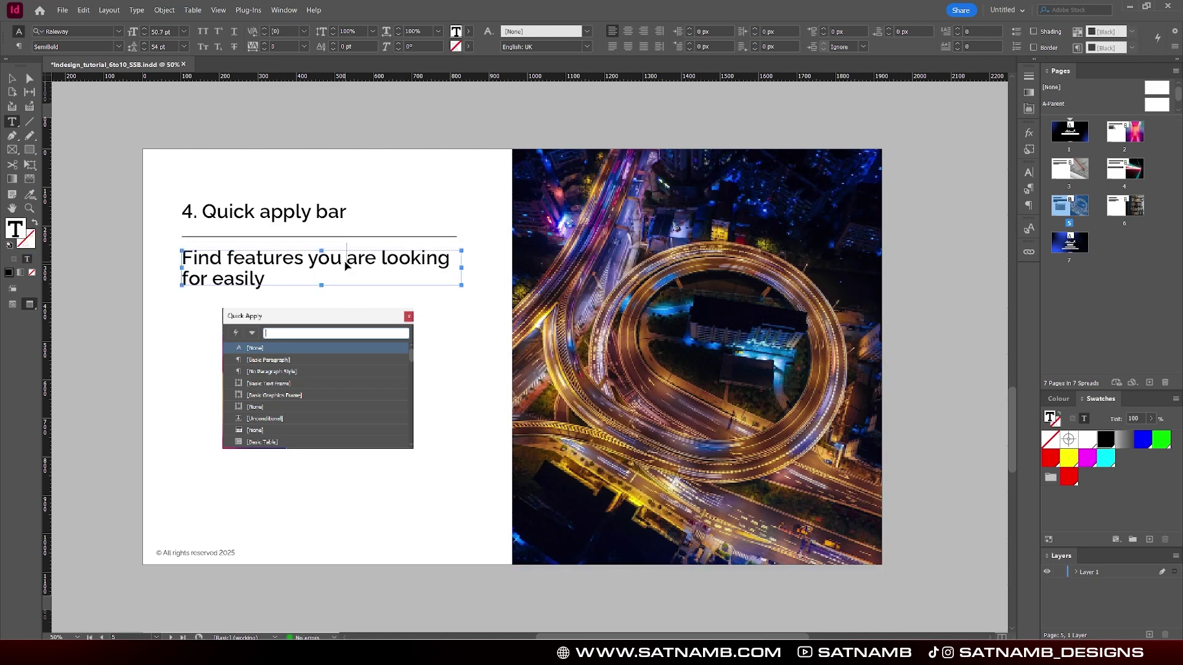
{"action": "key", "text": "ctrl+a"}
{"action": "key", "text": "ctrl+Return"}
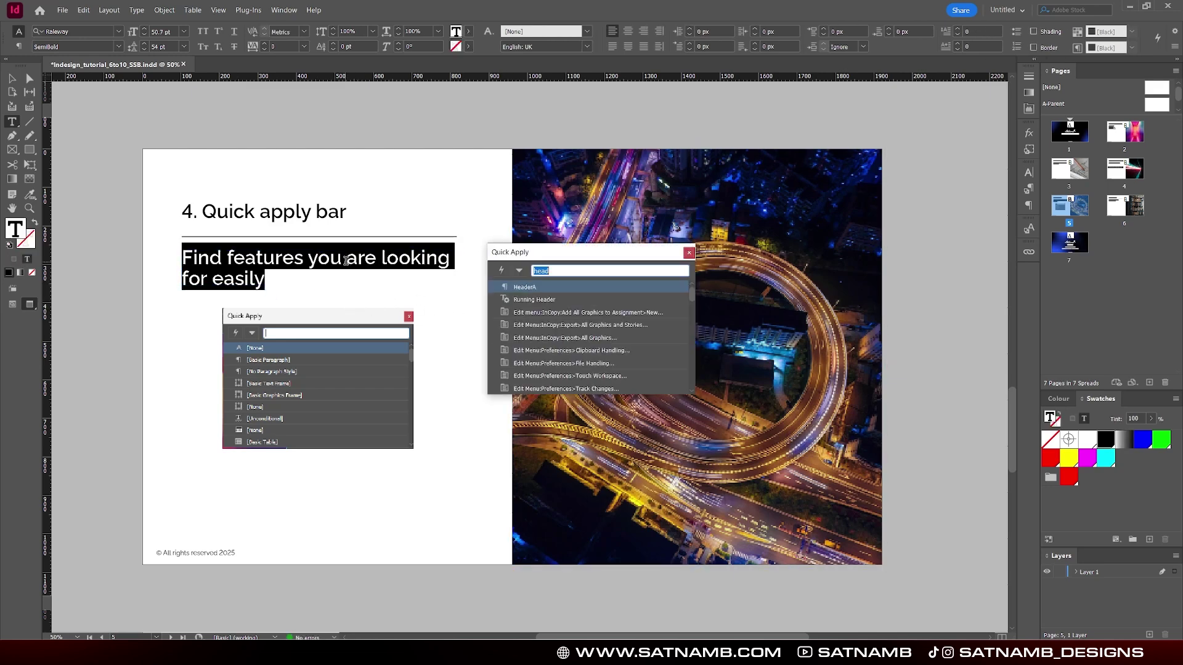
{"action": "type", "text": "bod"}
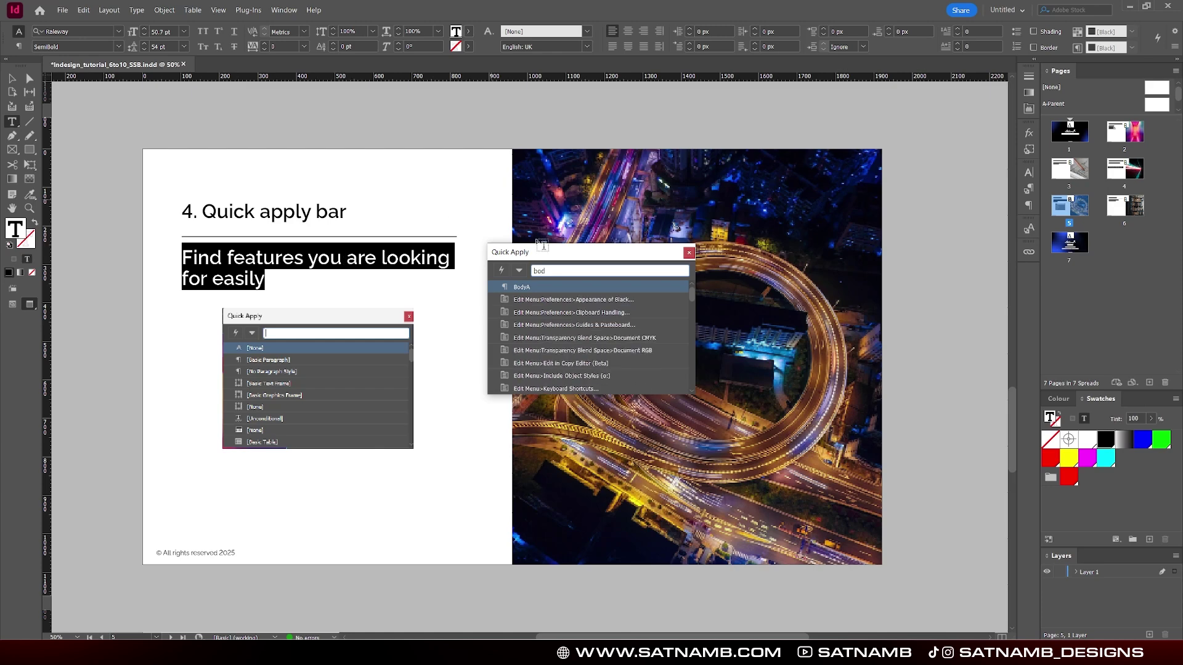
{"action": "left_click", "coordinate": [548, 288]}
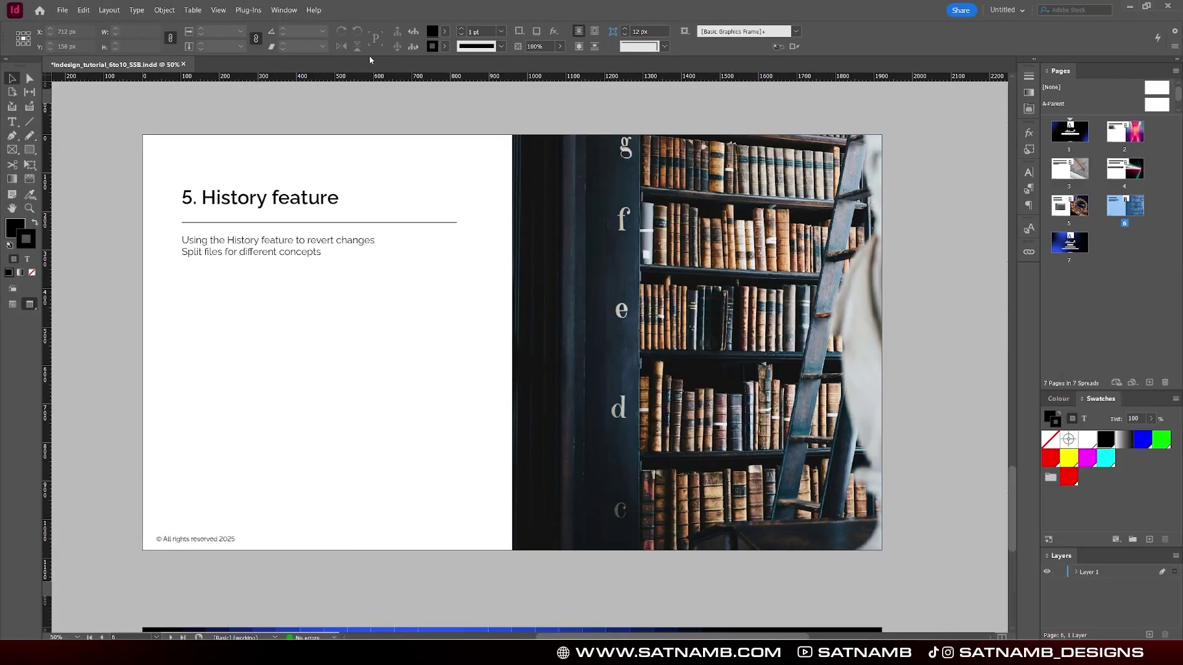
- Show the History panel and stretch it to list every step from Open onward
{"action": "left_click", "coordinate": [285, 11]}
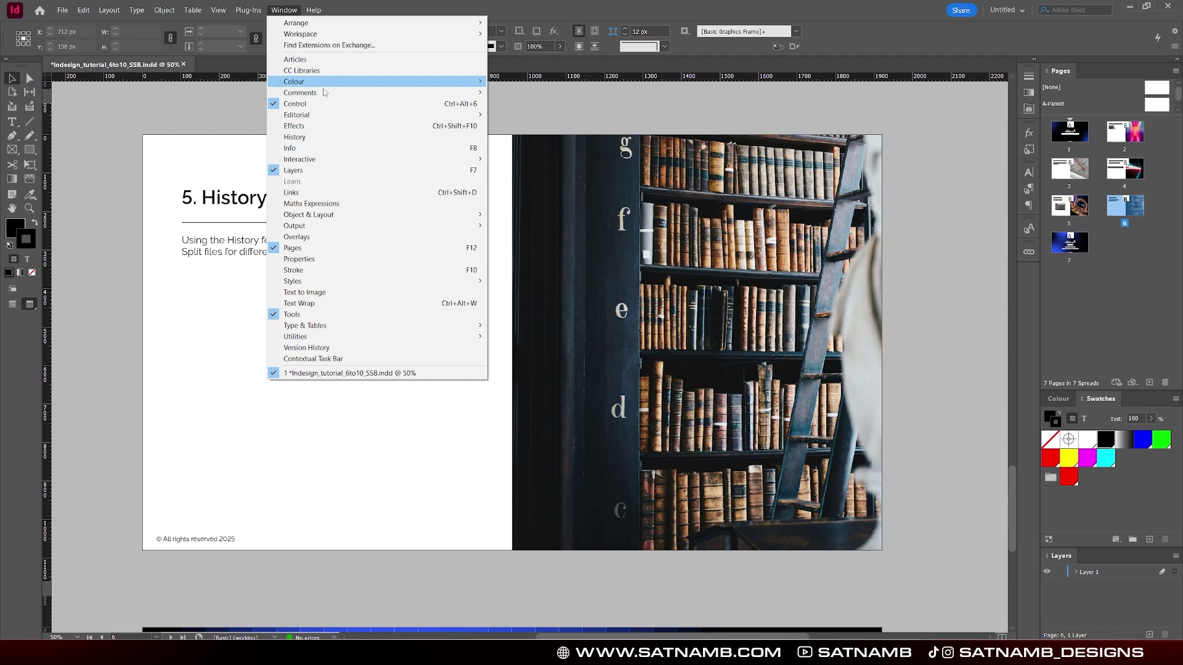
{"action": "left_click", "coordinate": [355, 138]}
{"action": "left_click_drag", "start_coordinate": [922, 197], "coordinate": [940, 449]}
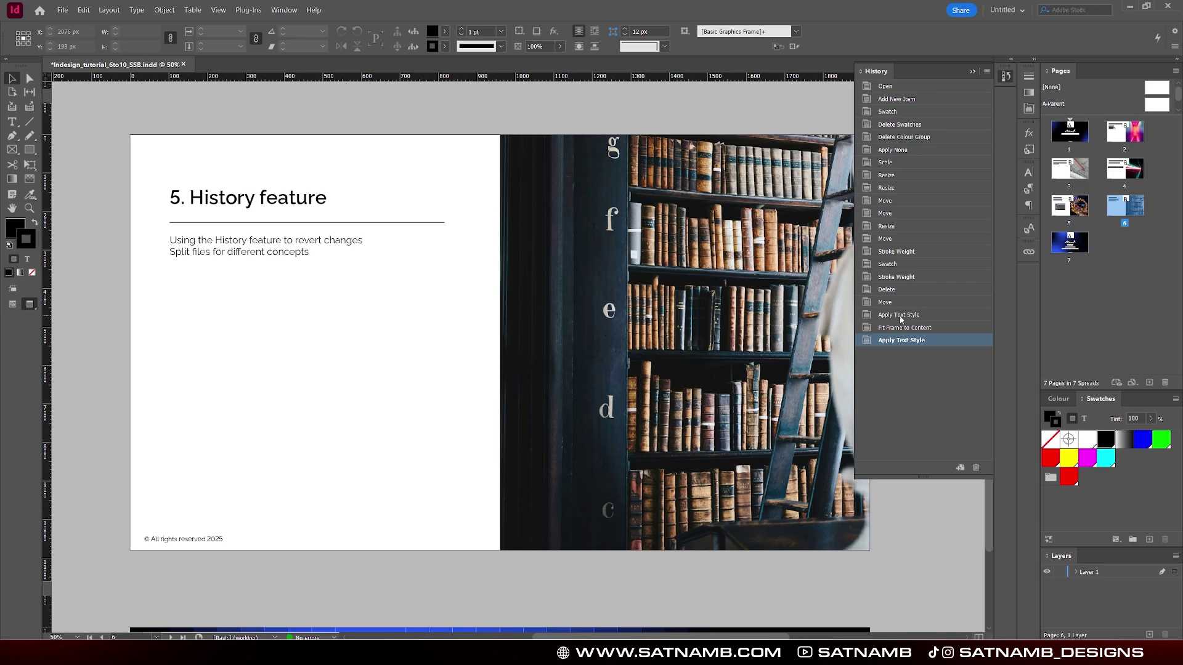
- Create Untitled-5 from the Apply None history state and compare it with the tutorial document
{"action": "right_click", "coordinate": [918, 150]}
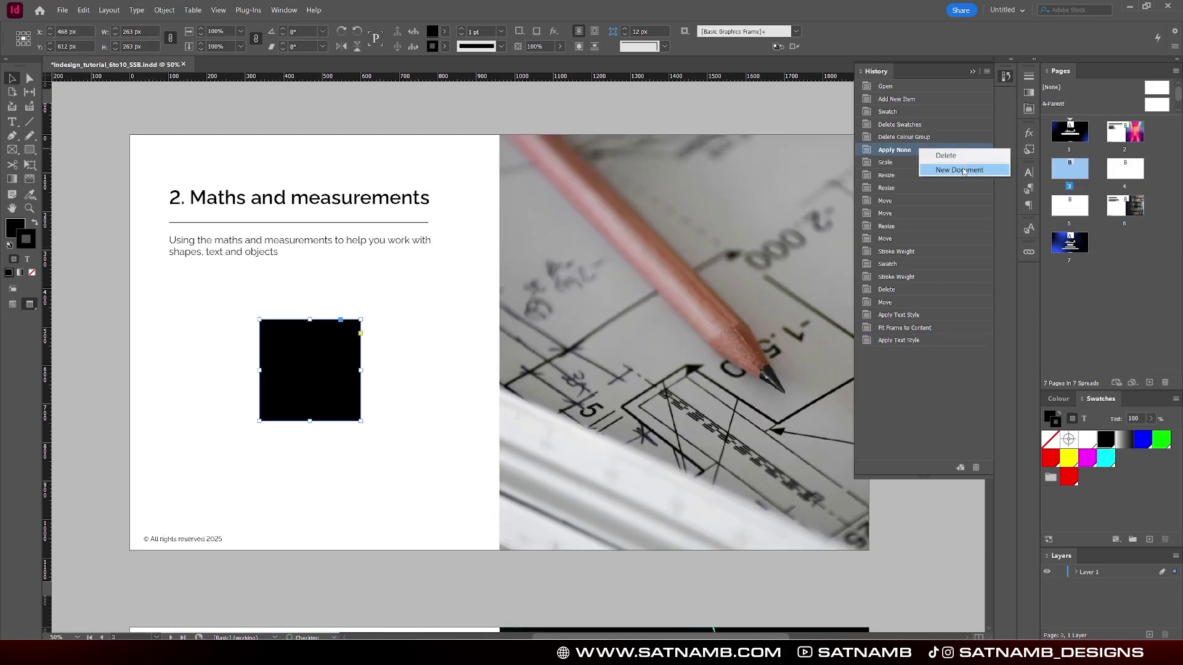
{"action": "left_click", "coordinate": [961, 170]}
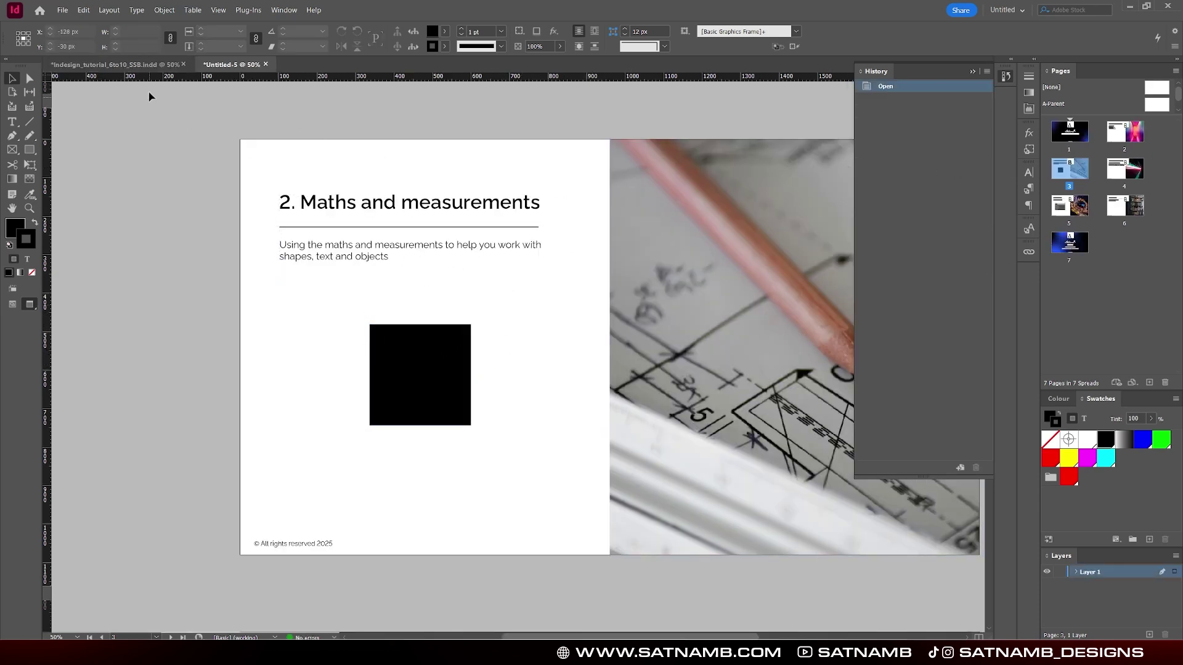
{"action": "left_click", "coordinate": [148, 66]}
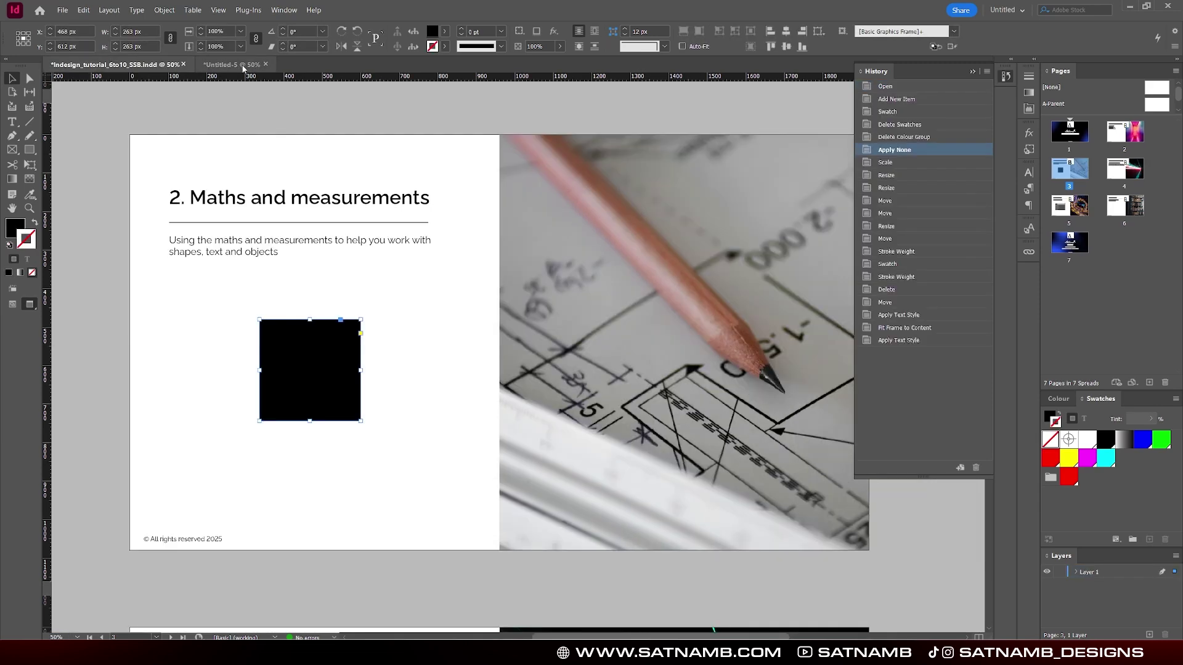
{"action": "left_click", "coordinate": [232, 66]}
{"action": "left_click", "coordinate": [148, 65]}
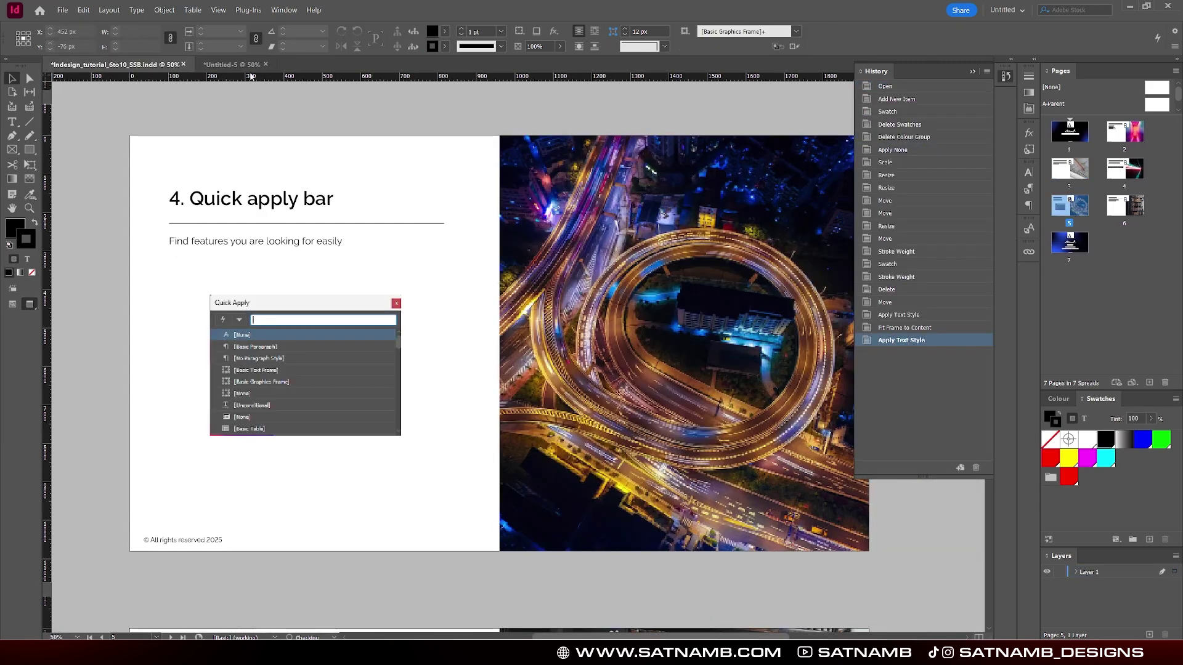
{"action": "left_click", "coordinate": [233, 65]}
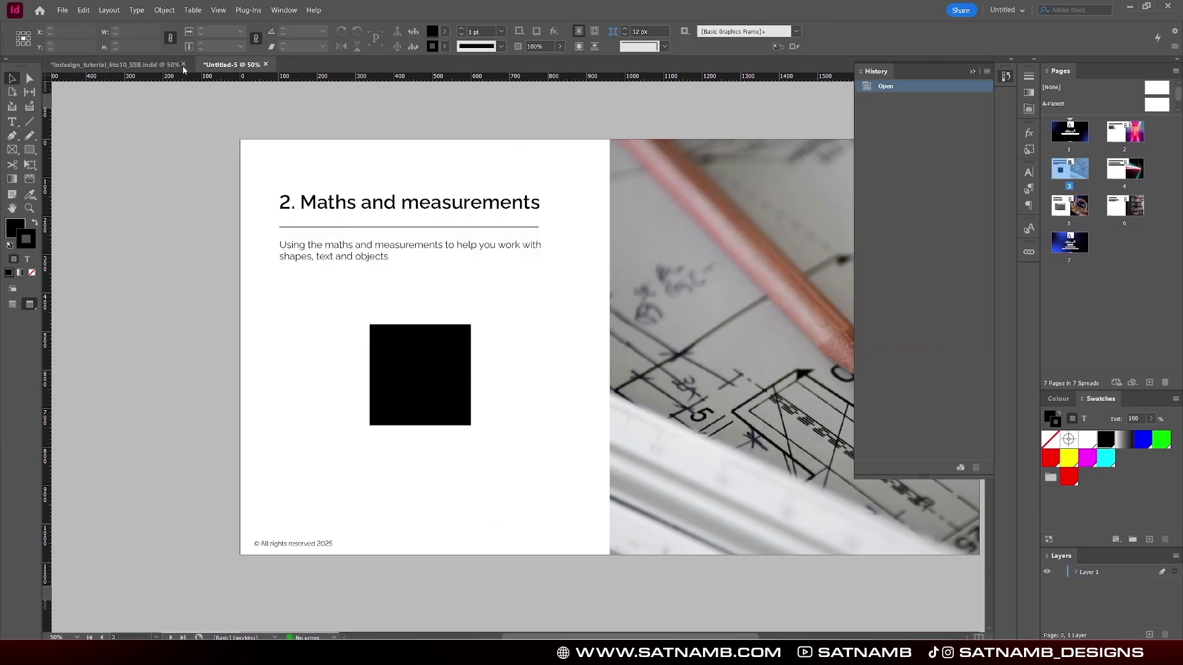
{"action": "left_click", "coordinate": [142, 66]}
{"action": "left_click", "coordinate": [216, 67]}
- Close Untitled-5 without saving, scroll to the Thanks! slide, and close the tutorial document
{"action": "left_click", "coordinate": [266, 65]}
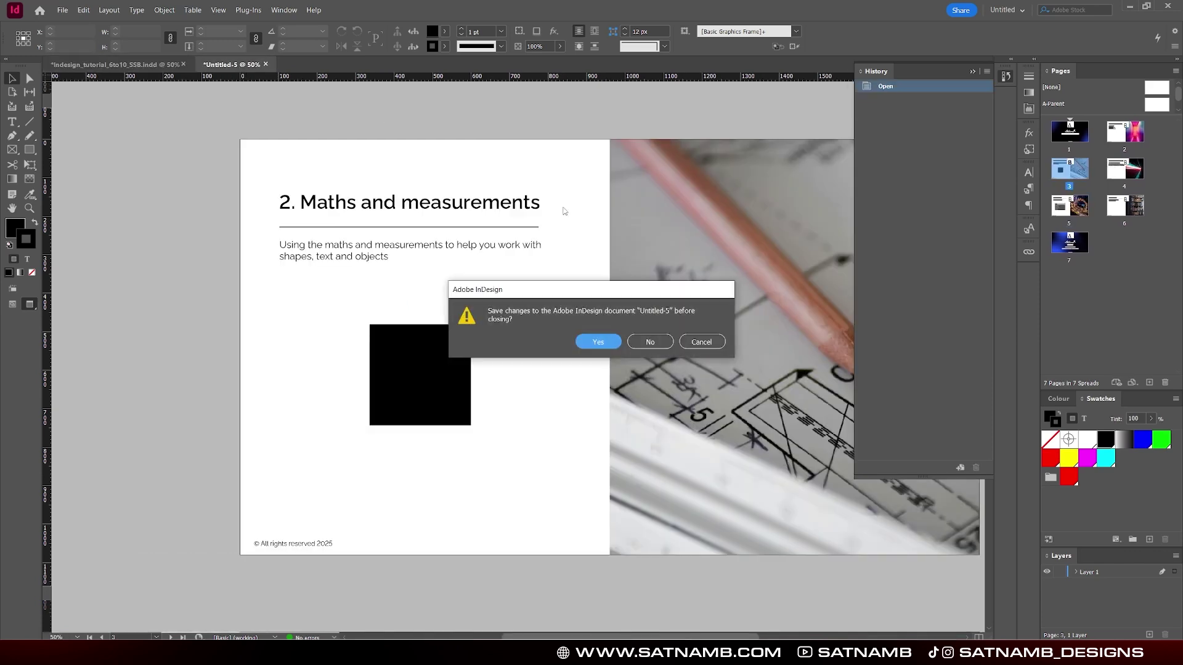
{"action": "left_click", "coordinate": [671, 342]}
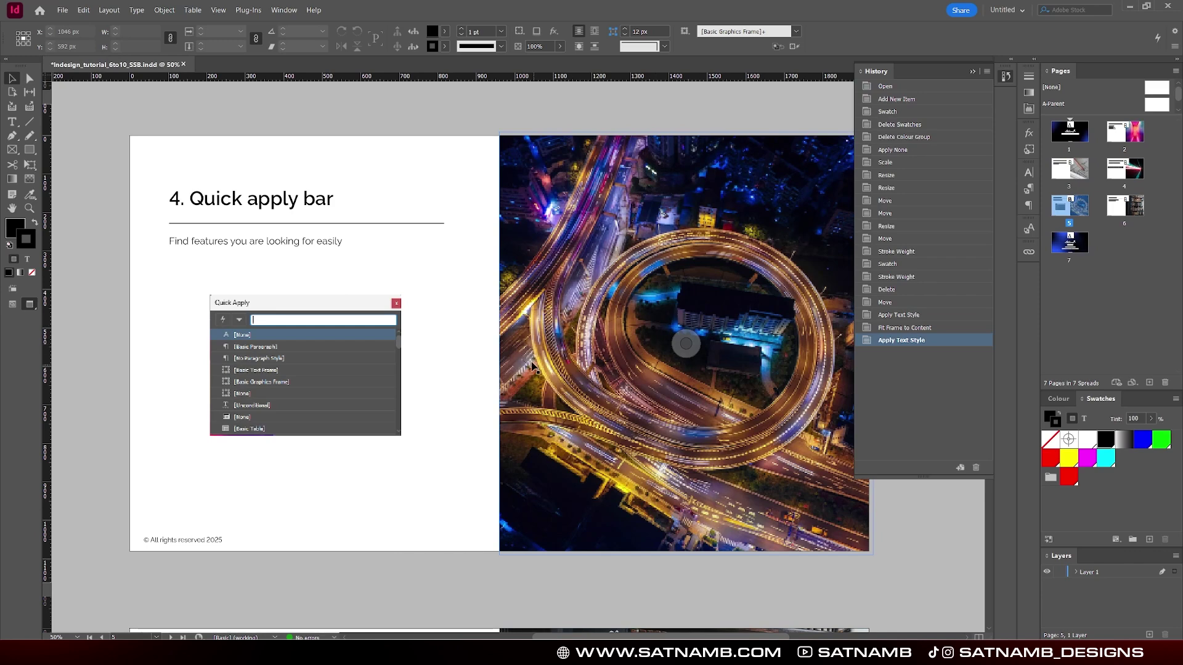
{"action": "scroll", "coordinate": [530, 362], "scroll_direction": "down", "scroll_amount": 10}
{"action": "scroll", "coordinate": [651, 437], "scroll_direction": "down", "scroll_amount": 5}
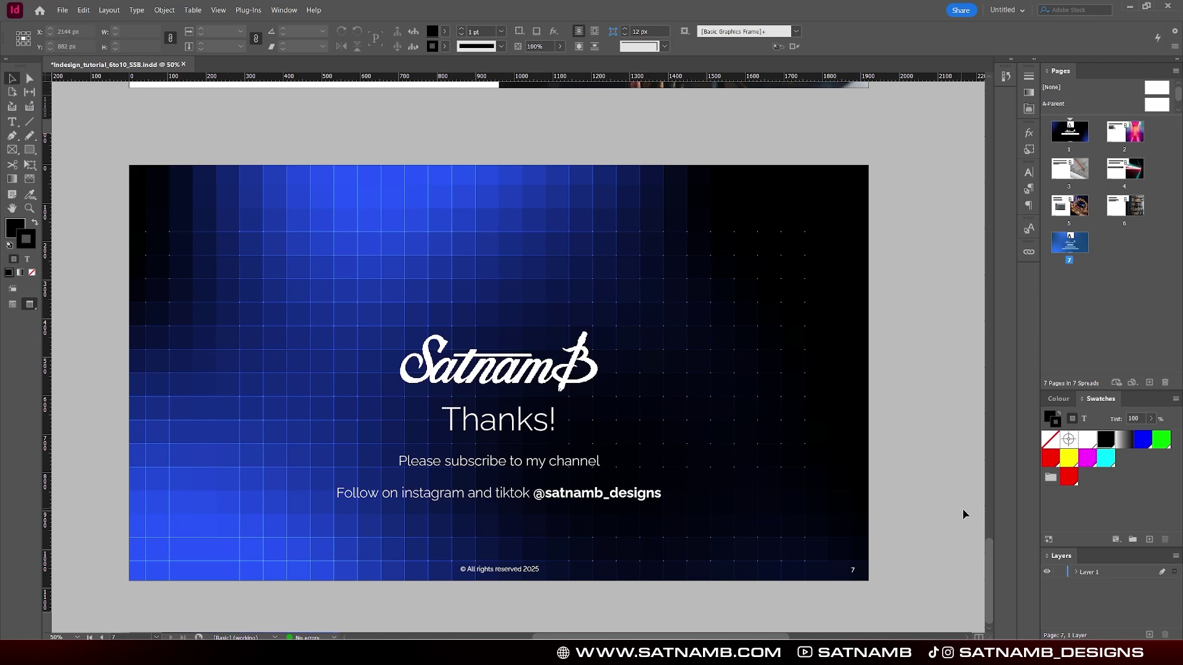
{"action": "left_click", "coordinate": [183, 64]}
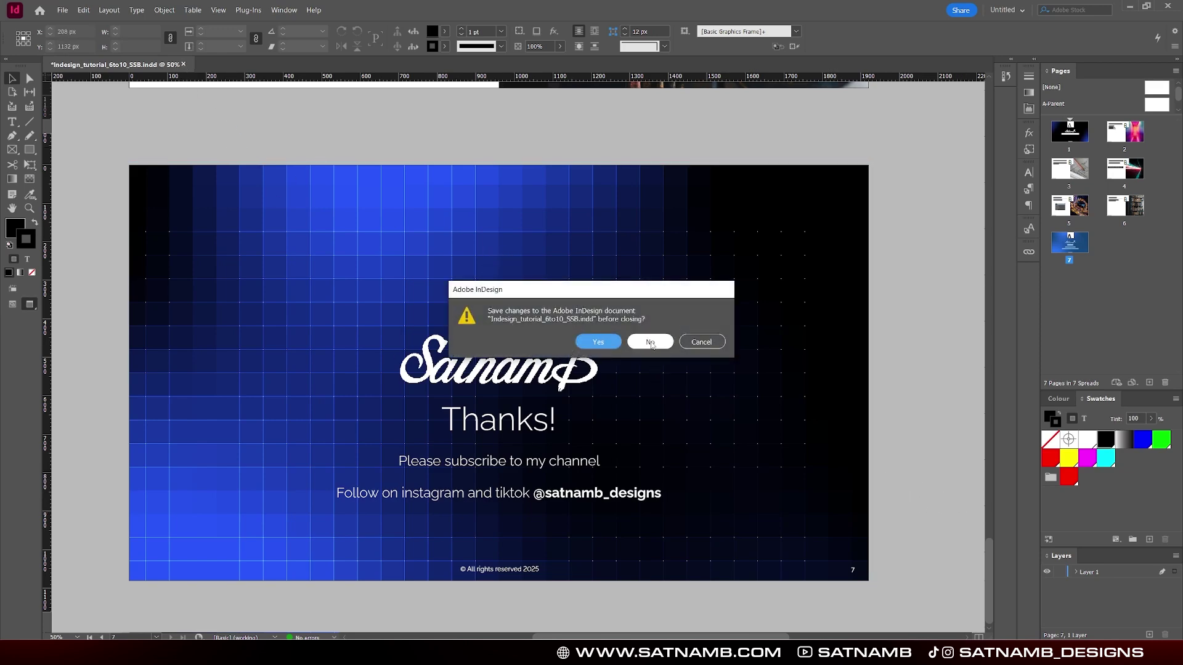